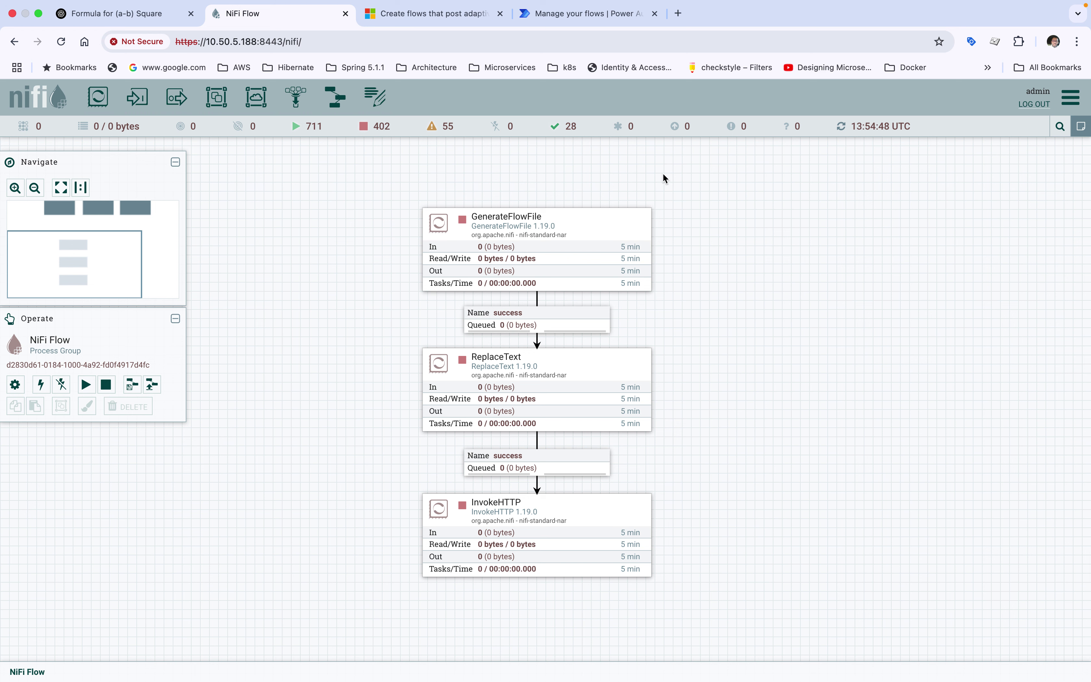
Select the InvokeHTTP processor on the canvas, reselecting it after a deselect
mouse_move(537, 251)
left_click(464, 525)
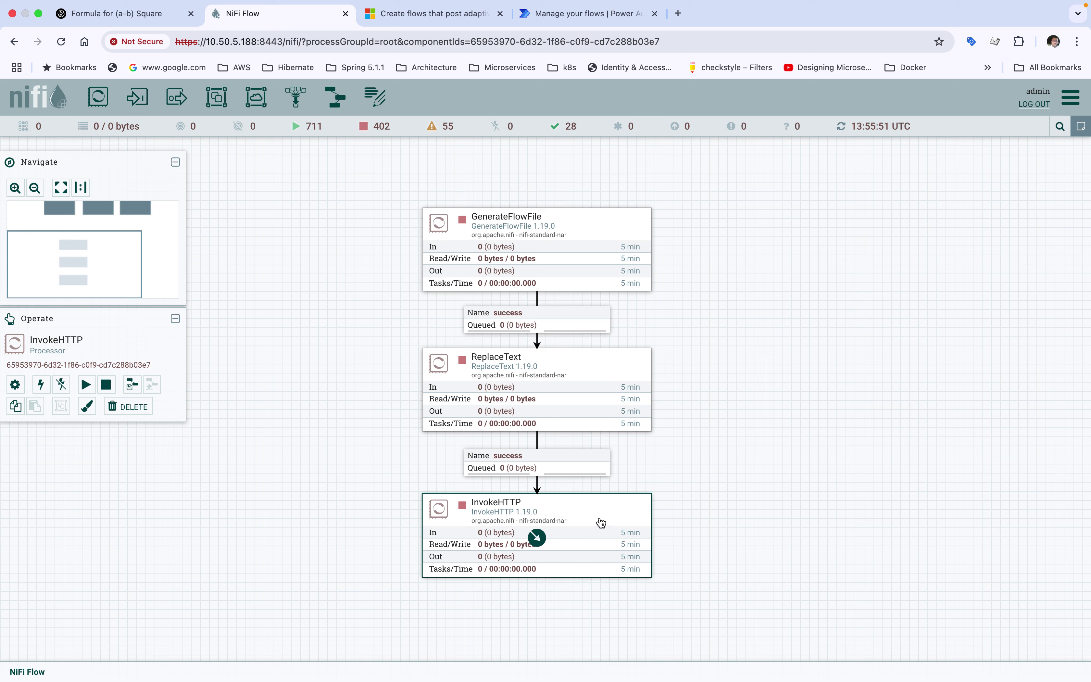
left_click(718, 338)
left_click(521, 515)
Switch to Microsoft Teams via Mission Control to view the Non Prod NiFi Notification channel
key("ctrl+Up")
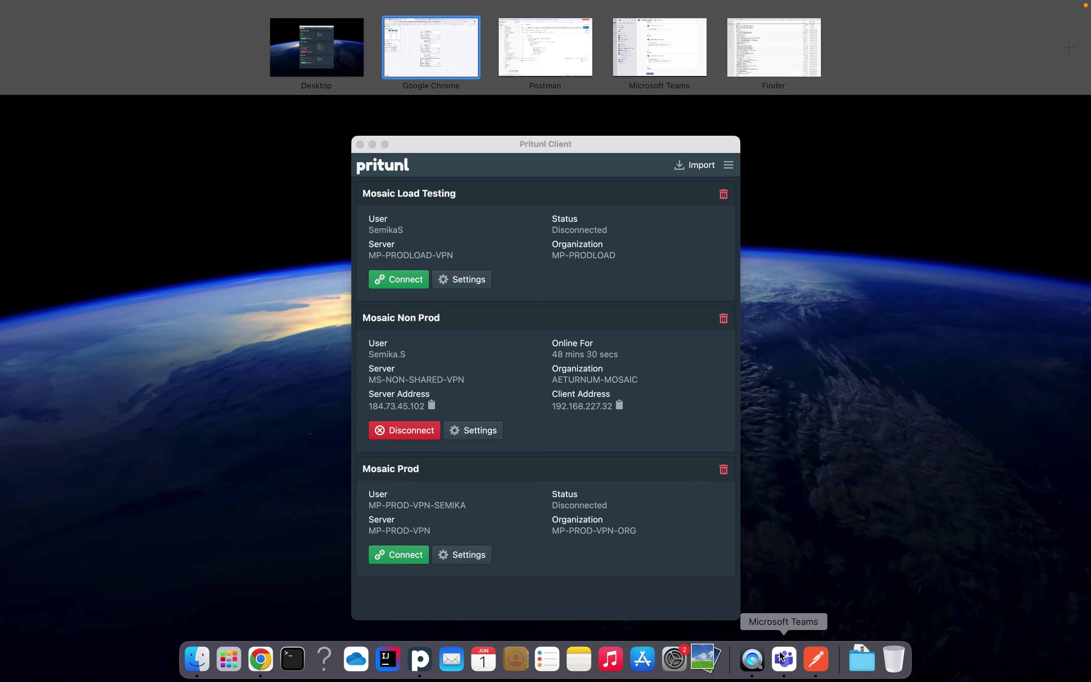
left_click(783, 659)
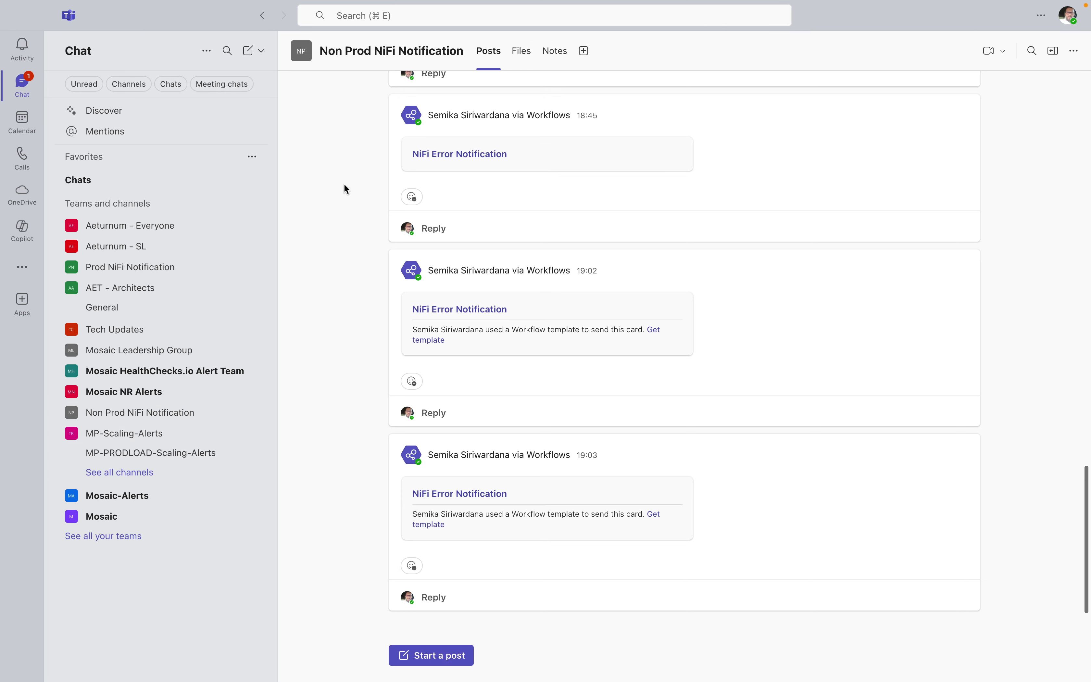
left_click(60, 412)
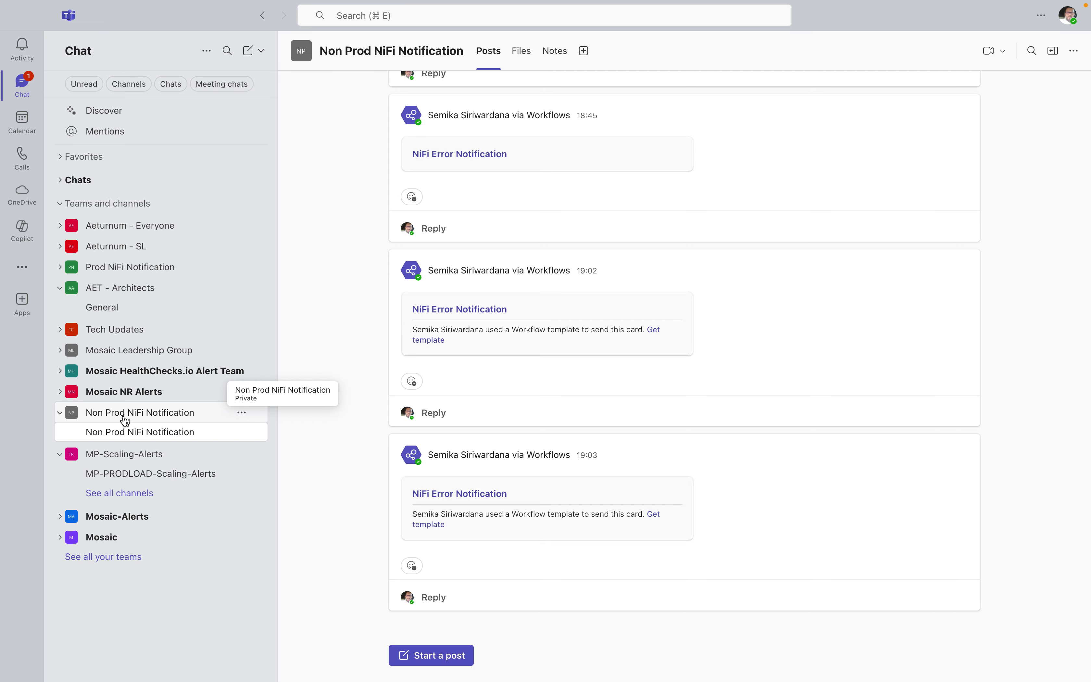
left_click(161, 418)
left_click(114, 420)
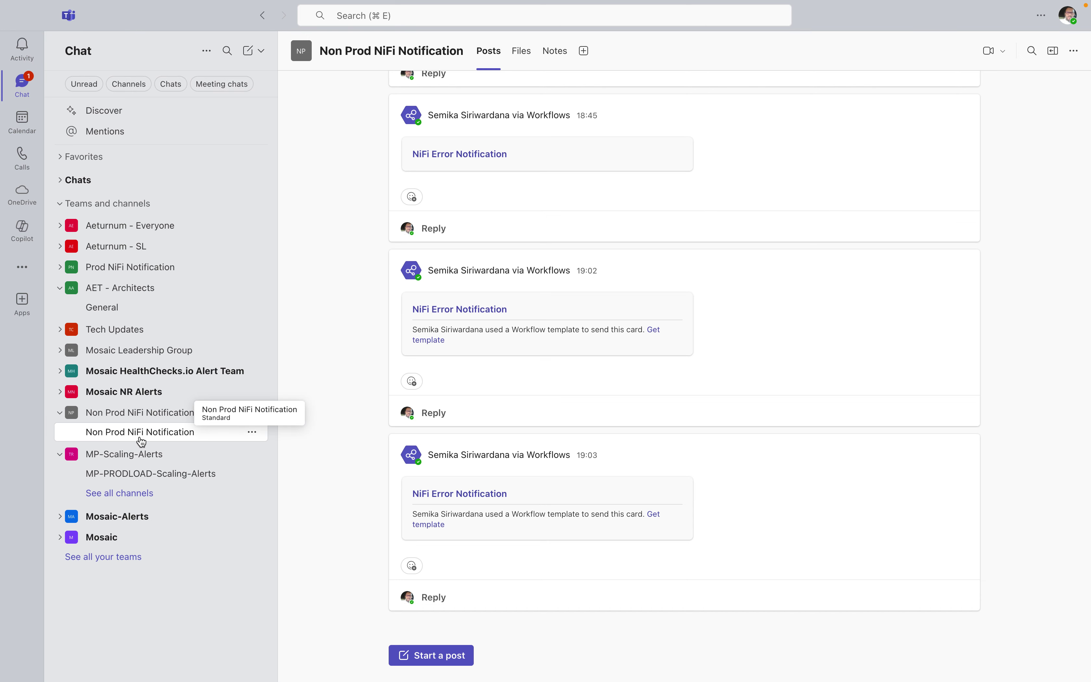
left_click(134, 416)
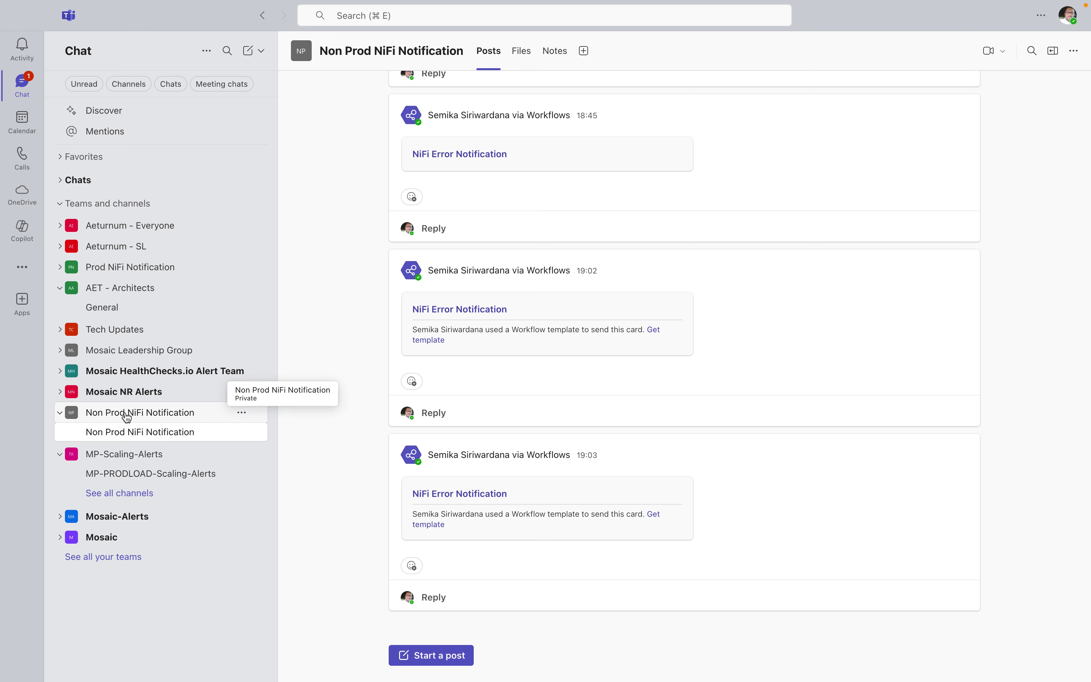
left_click(61, 414)
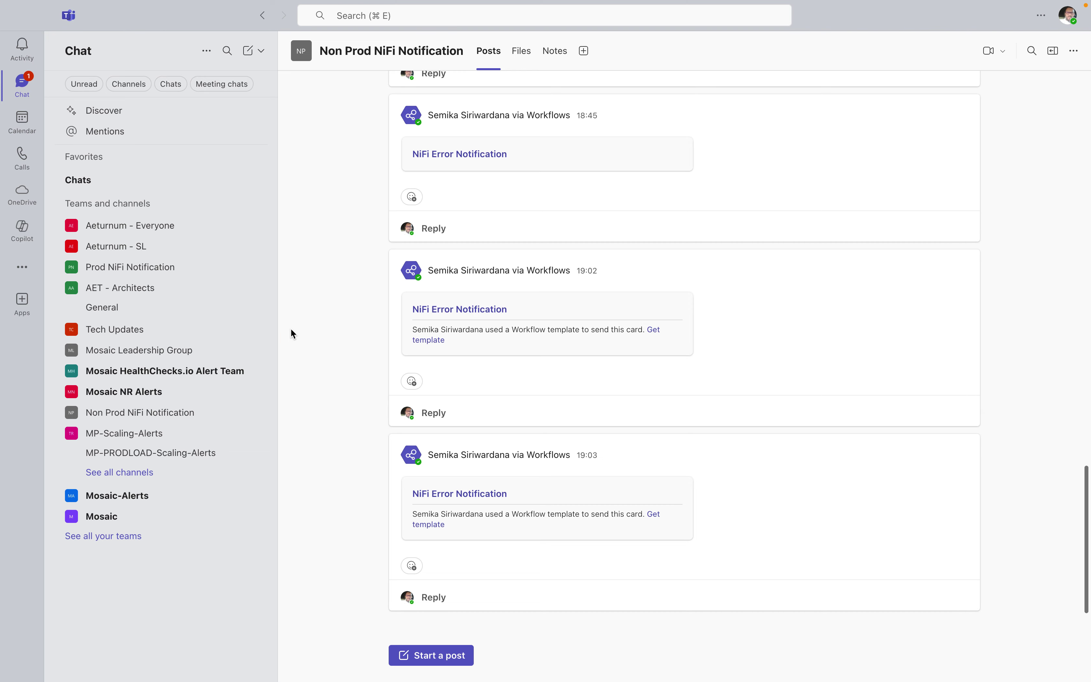
Launch the Workflows app from the more-apps list in the Teams left rail
left_click(23, 271)
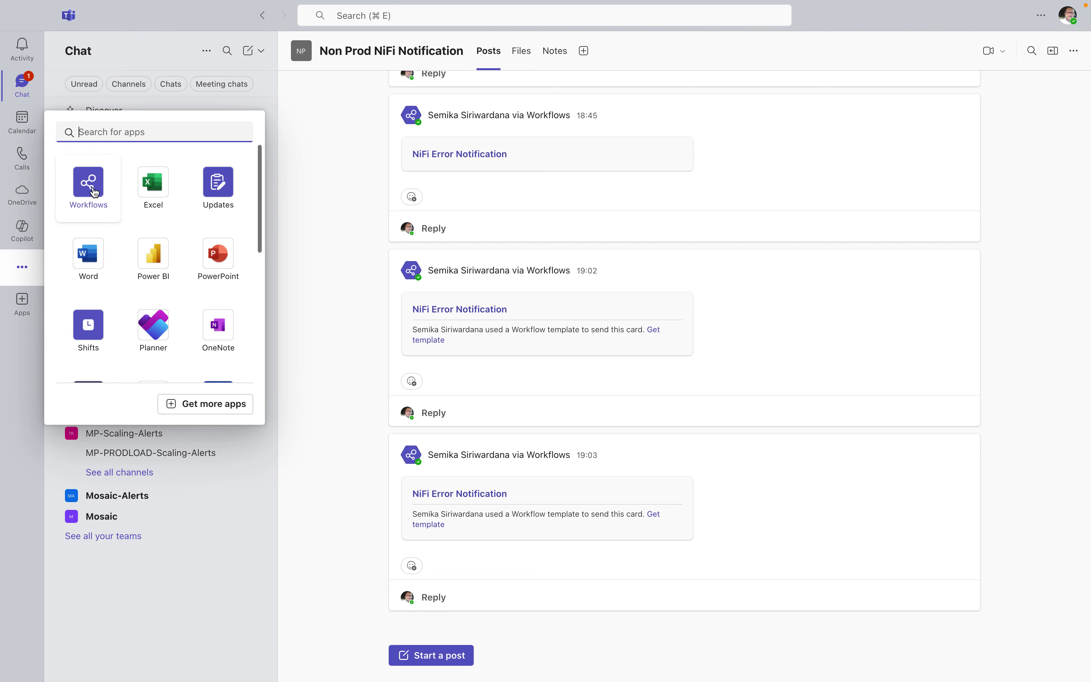
left_click(23, 270)
left_click(23, 272)
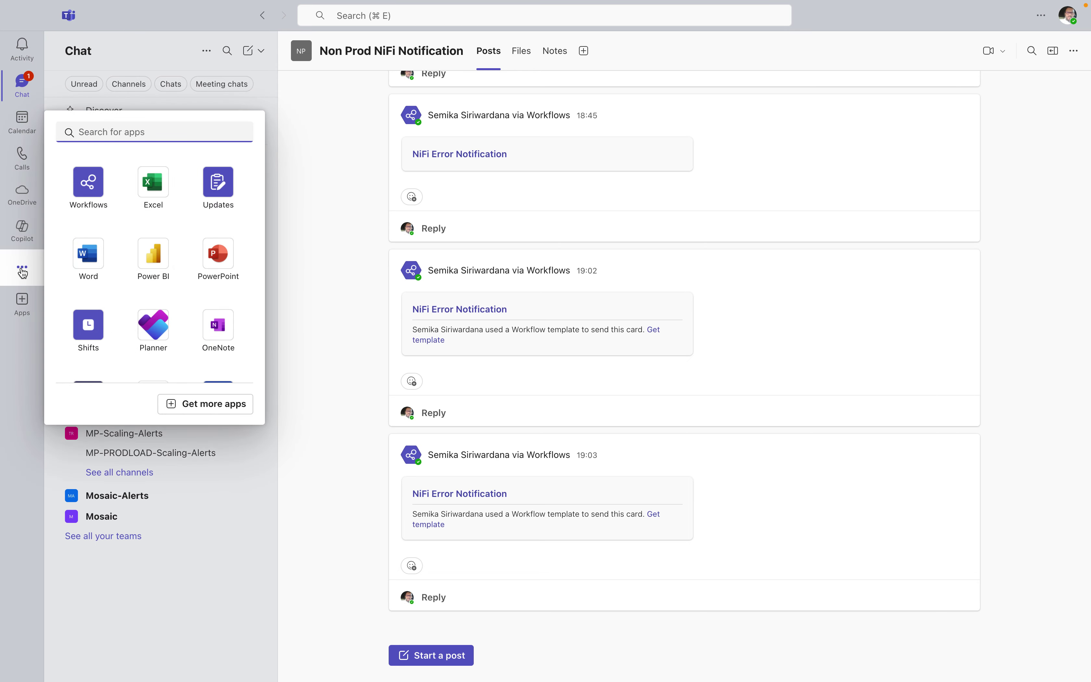
left_click(89, 180)
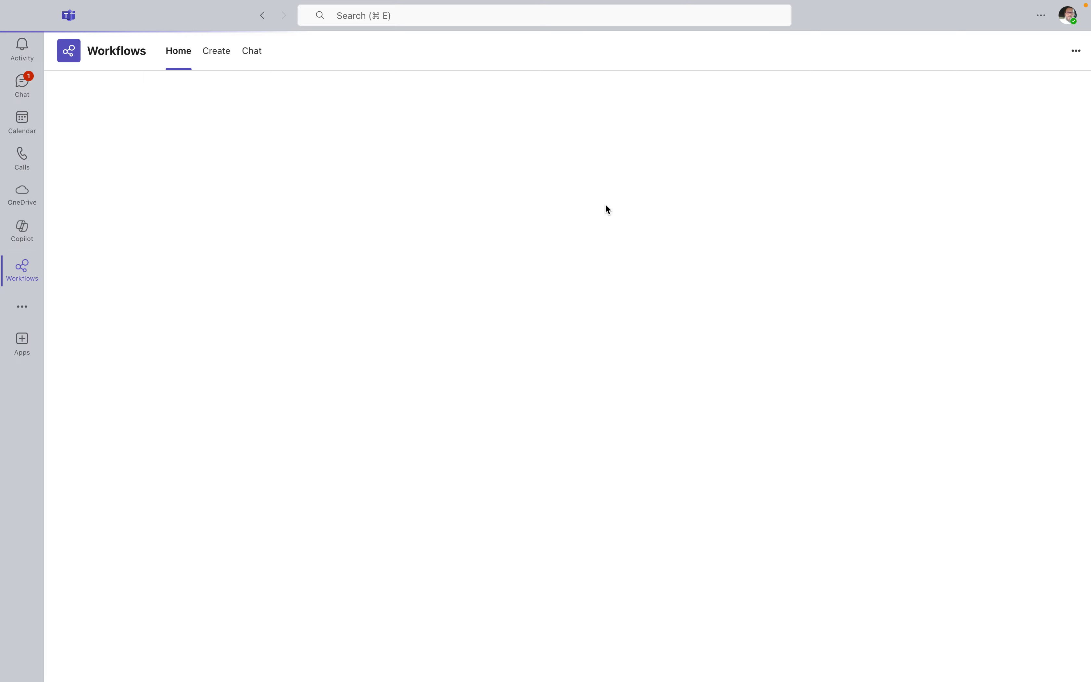
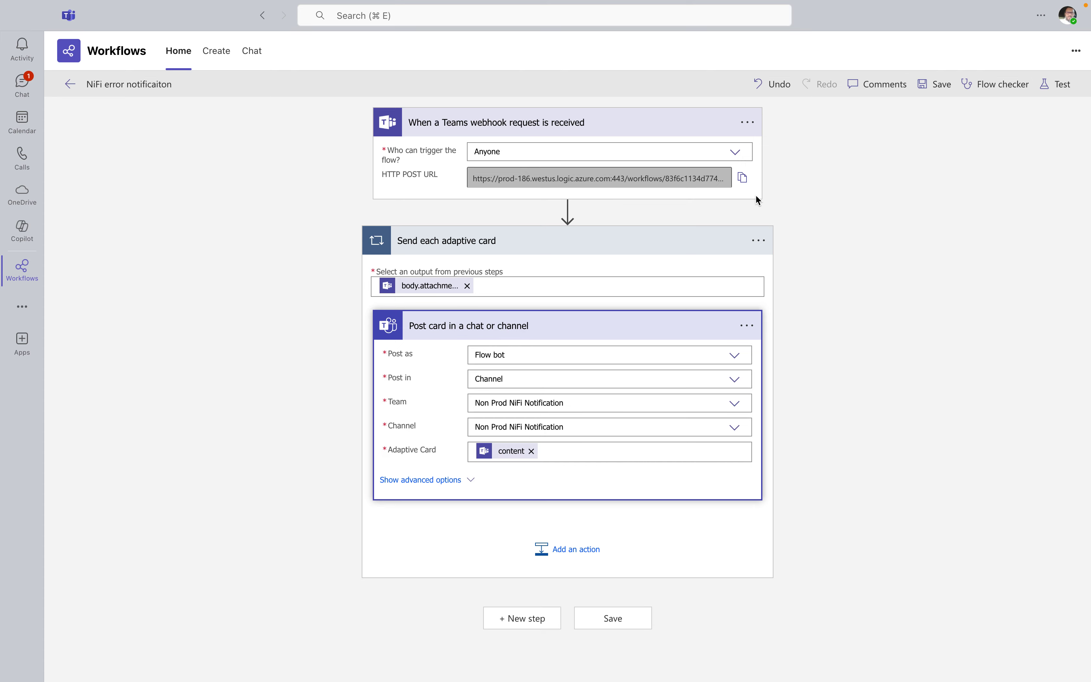
Copy the HTTP POST URL of the flow's webhook trigger
left_click(741, 178)
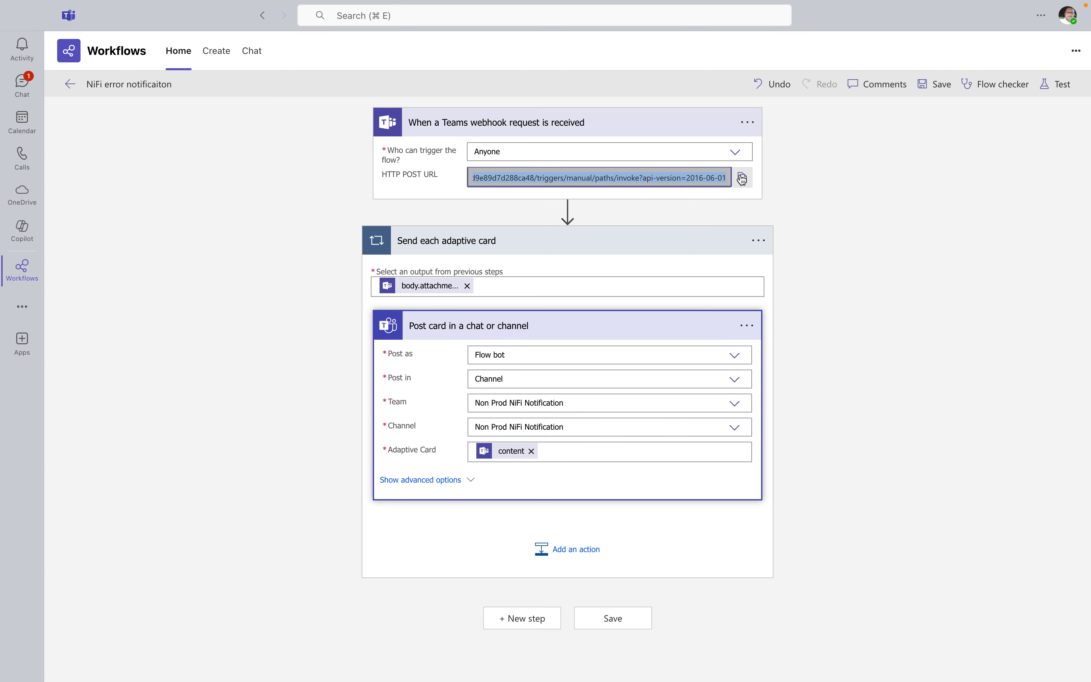
Save the NiFi error notificaiton flow and view the Non Prod NiFi Notification channel posts
left_click(942, 90)
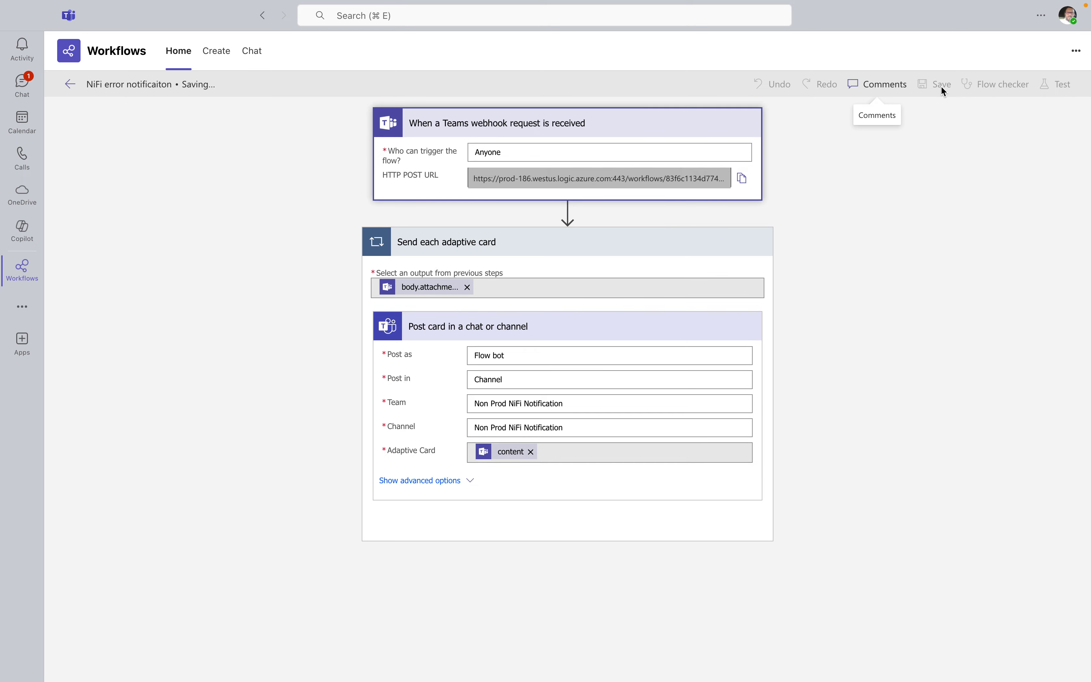
left_click(22, 87)
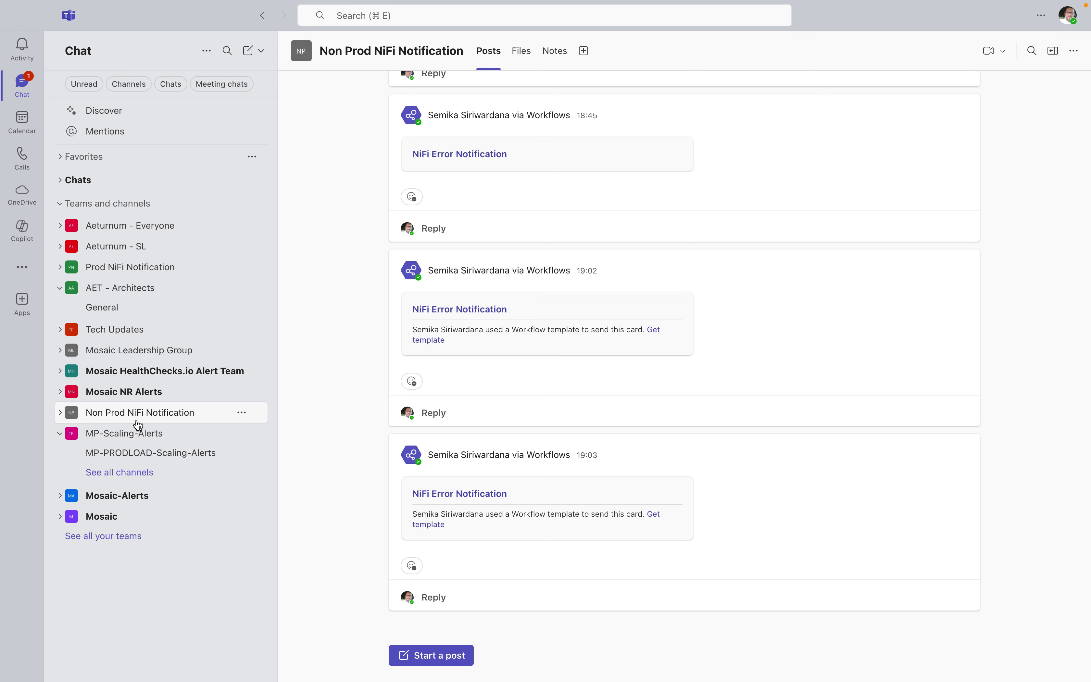
key("ctrl+Up")
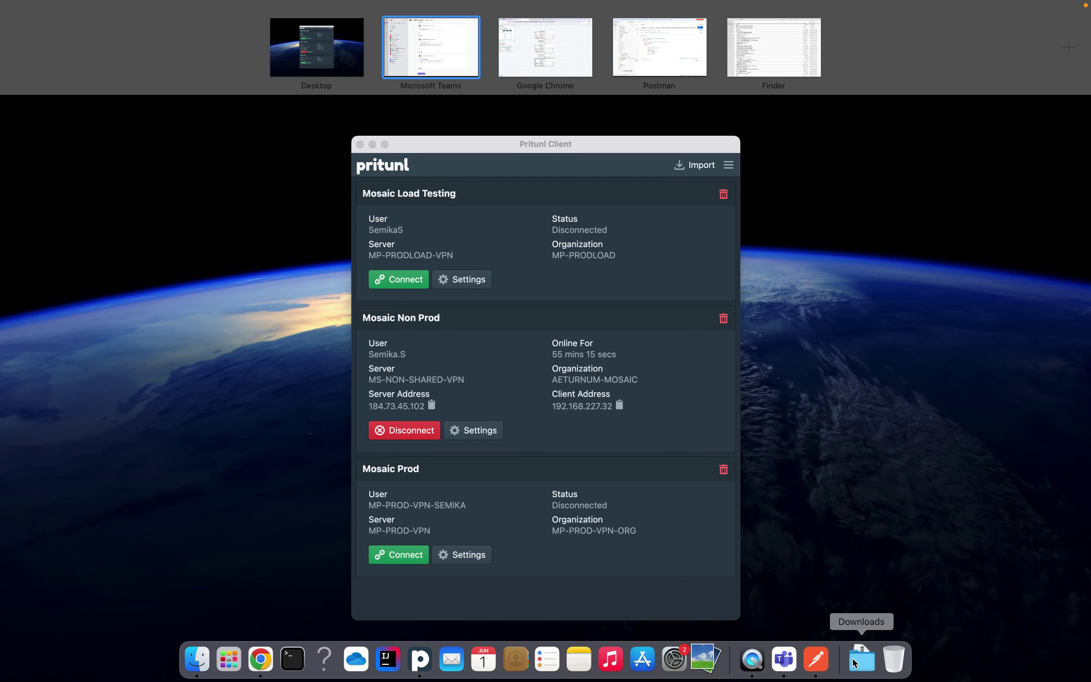
Duplicate the Simple Flow request in Postman
left_click(816, 675)
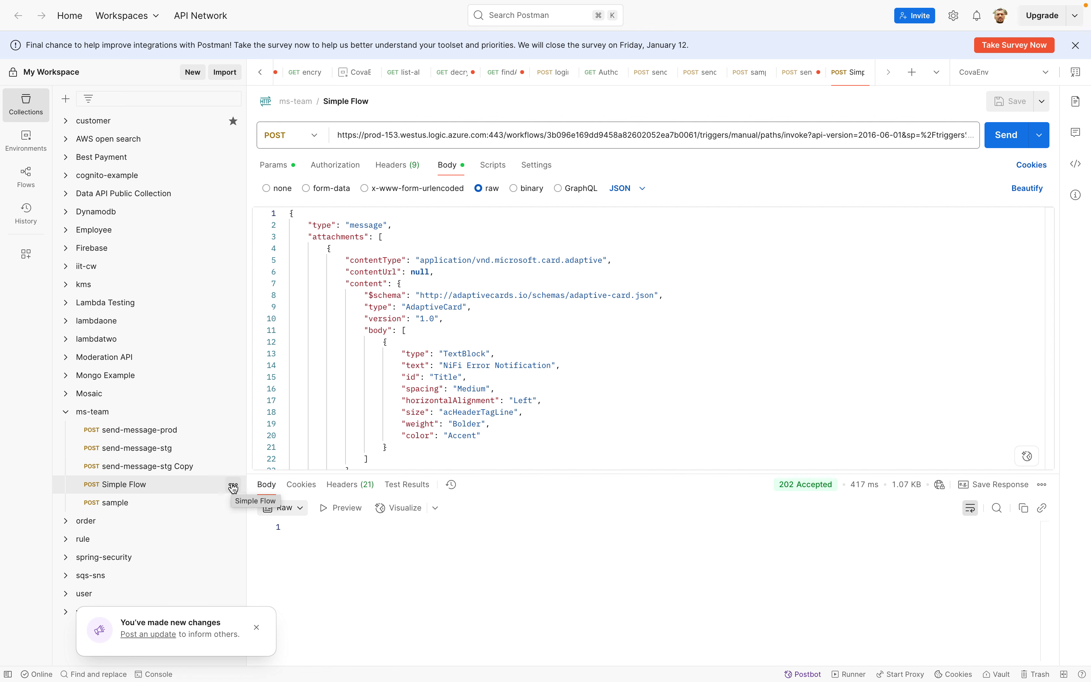
left_click(234, 485)
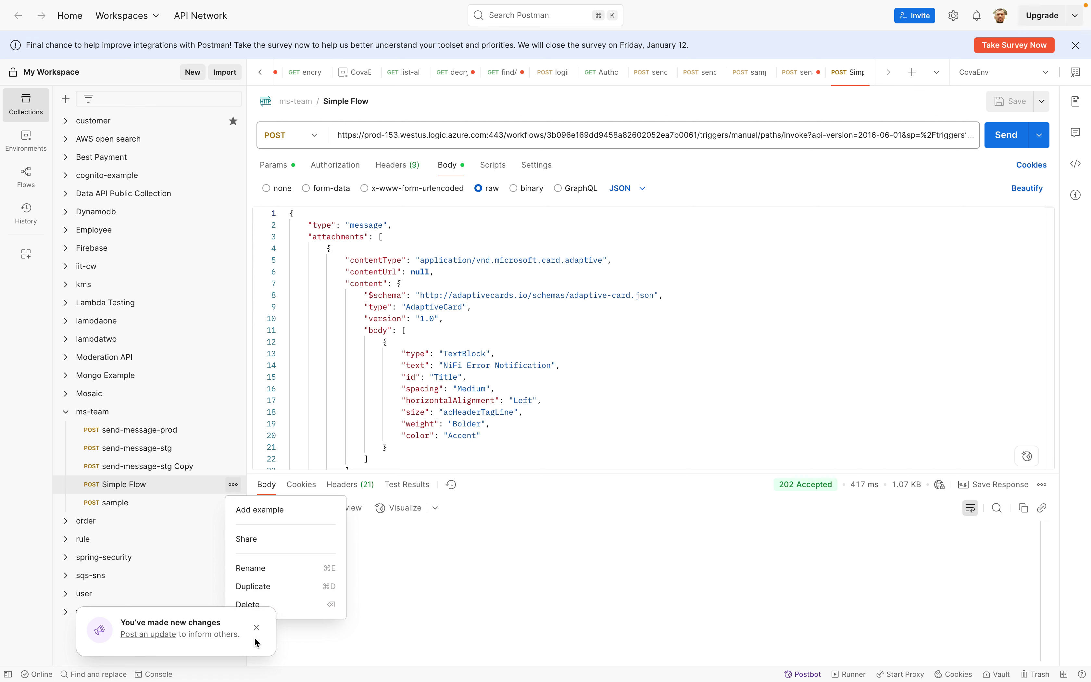
left_click(256, 627)
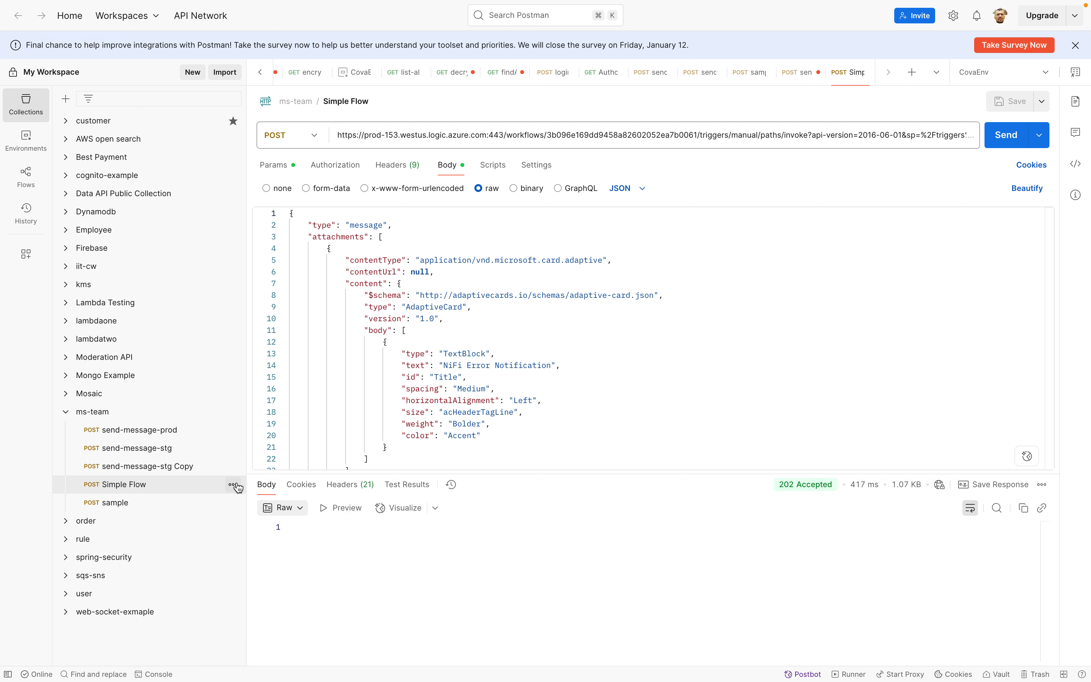
left_click(235, 486)
left_click(254, 587)
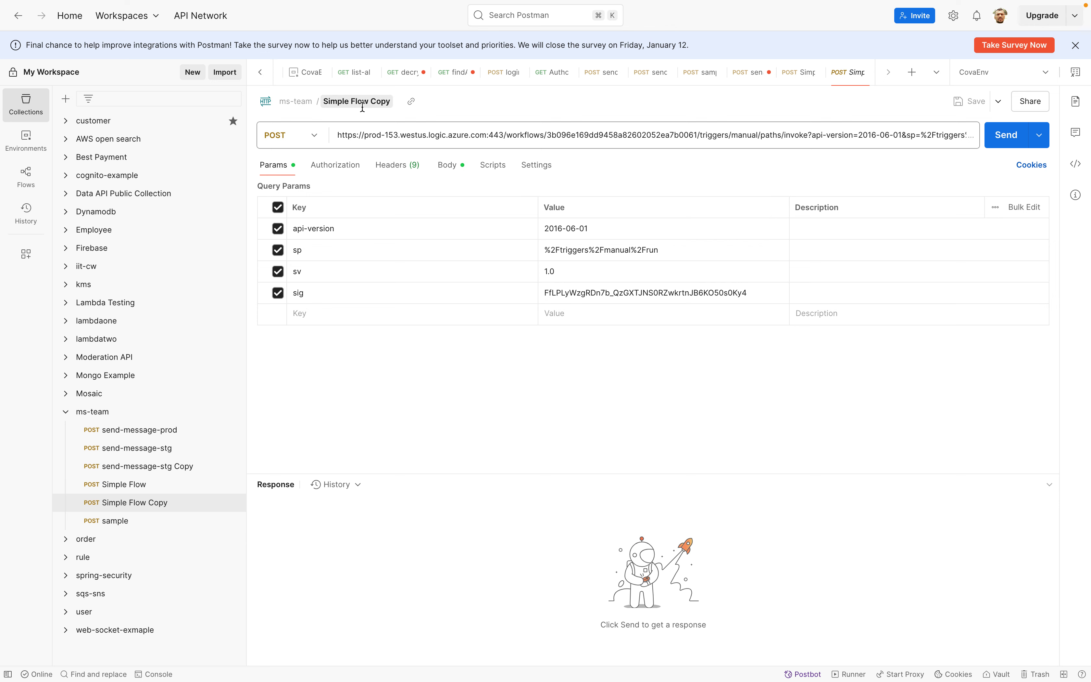
Rename the duplicated request to 'Simple Flow new'
left_click(362, 107)
left_click(381, 102)
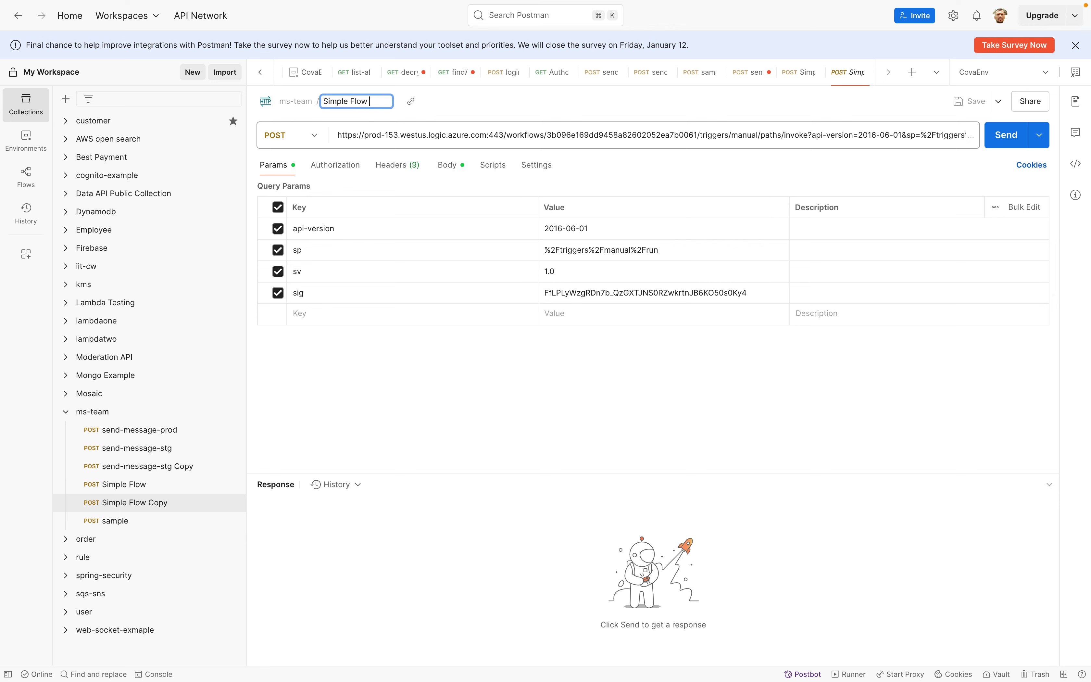
type("new")
key("Return")
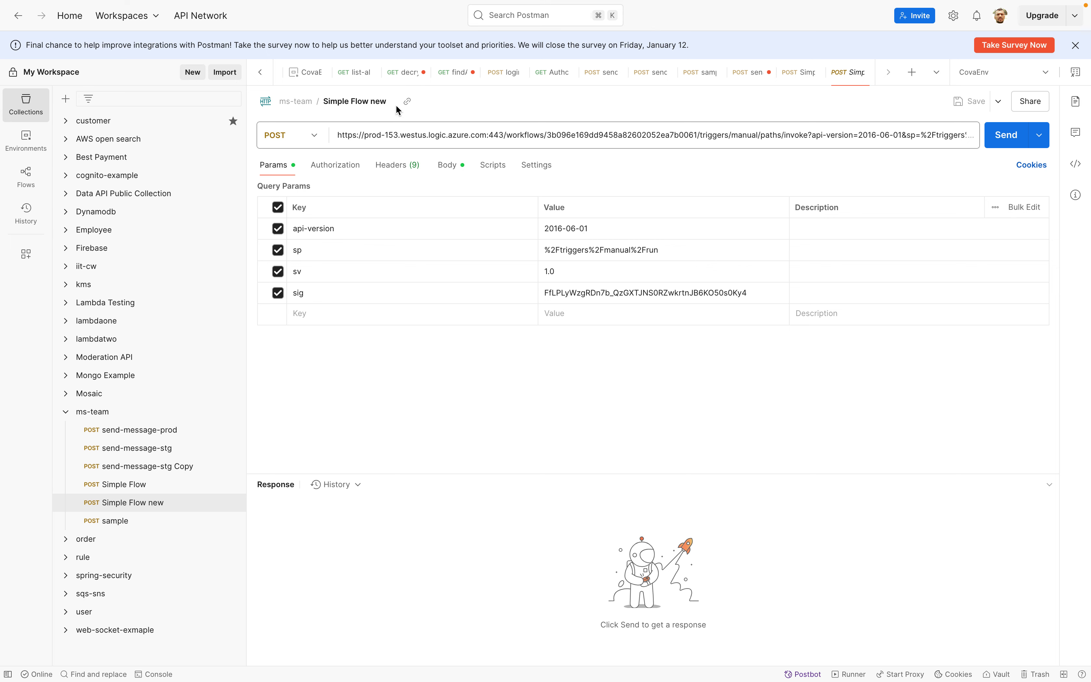
Replace the request URL with the copied Teams webhook URL
double_click(356, 141)
key("super+a")
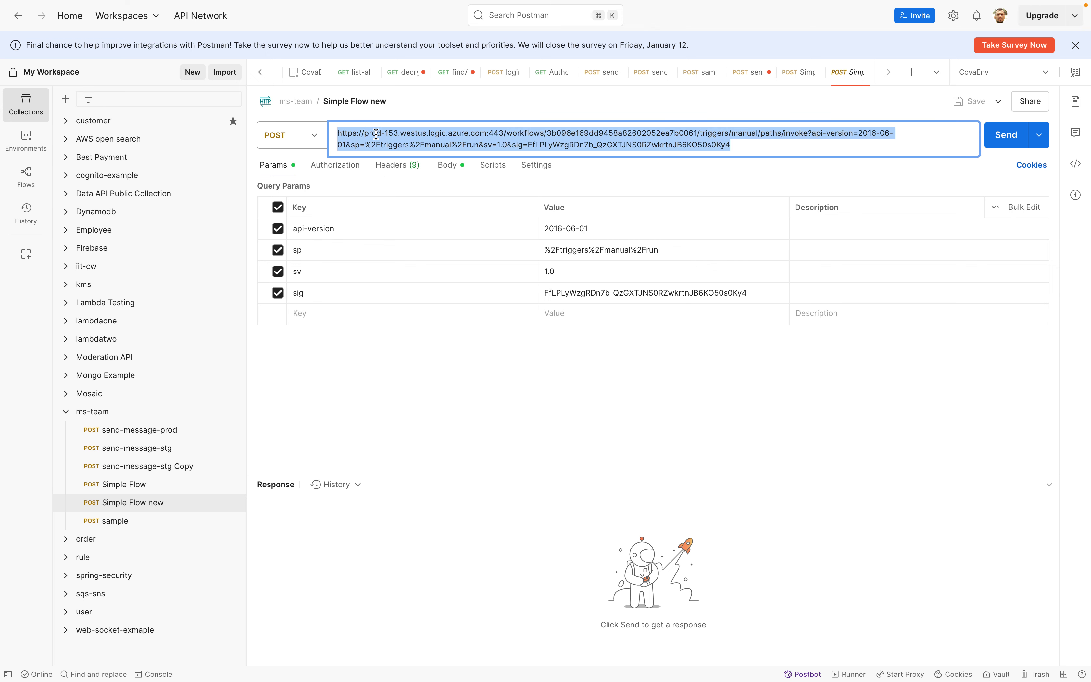
key("super+v")
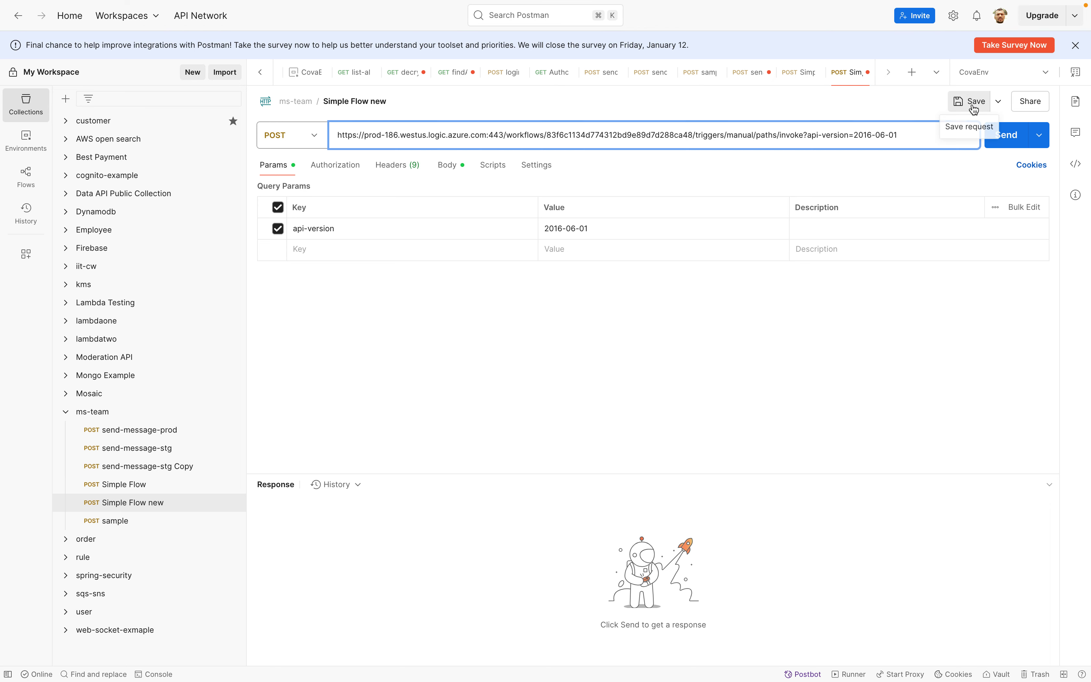
Save the Simple Flow new request and show its JSON body
left_click(971, 103)
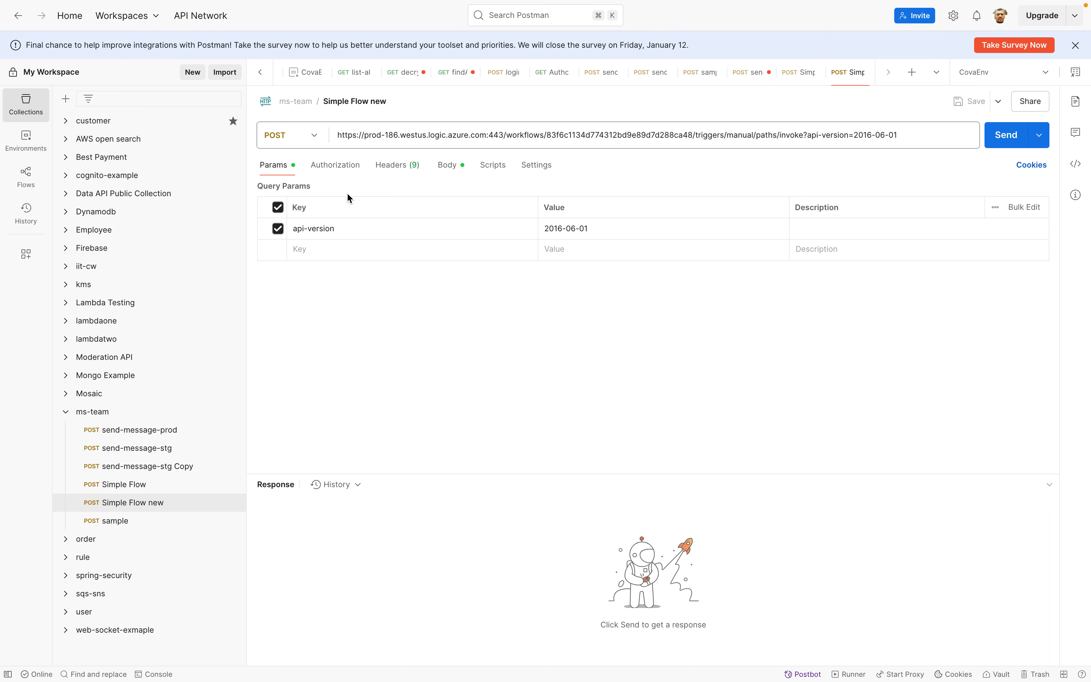
left_click(449, 169)
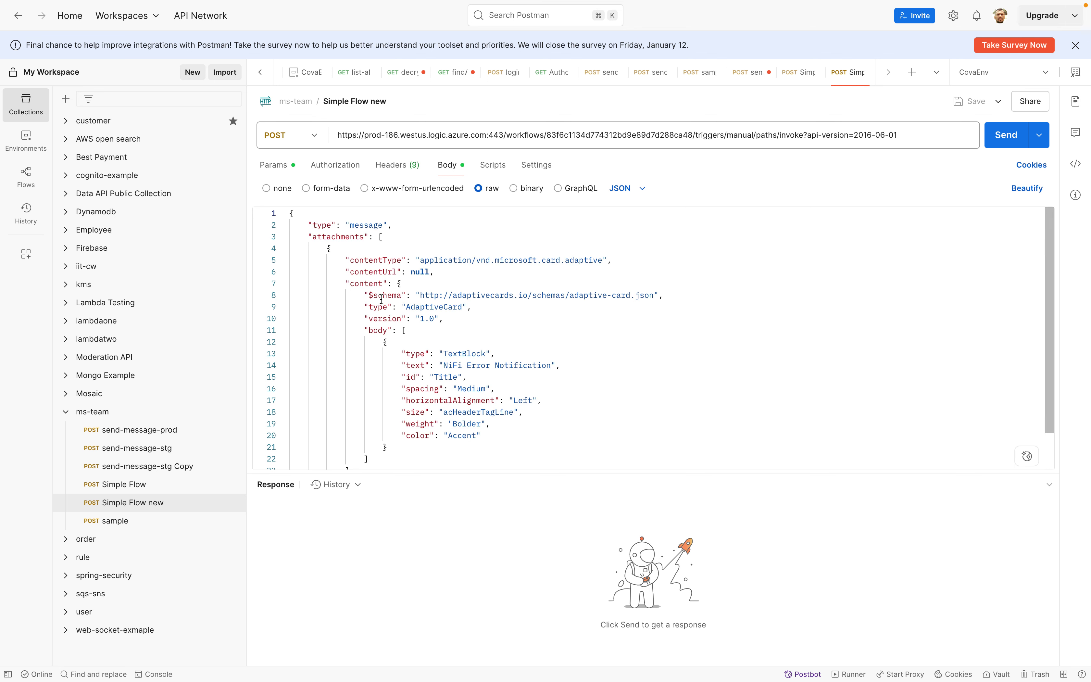
scroll(382, 297, "down", 2)
scroll(382, 297, "up", 2)
scroll(382, 297, "down", 2)
scroll(381, 297, "up", 2)
scroll(474, 337, "down", 2)
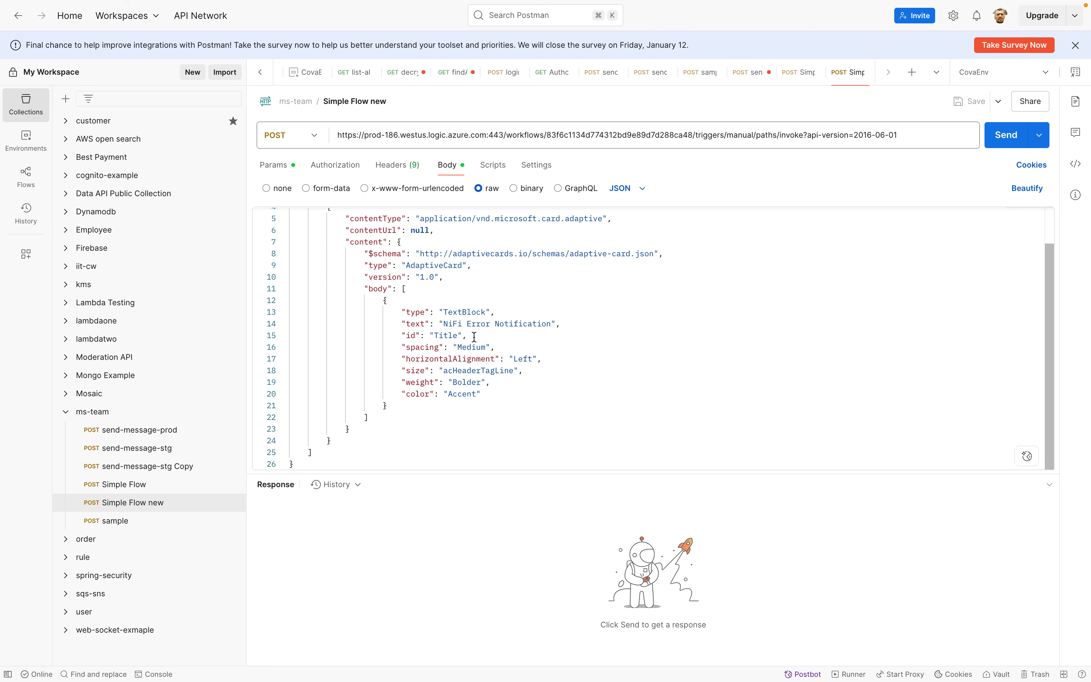
scroll(475, 337, "up", 2)
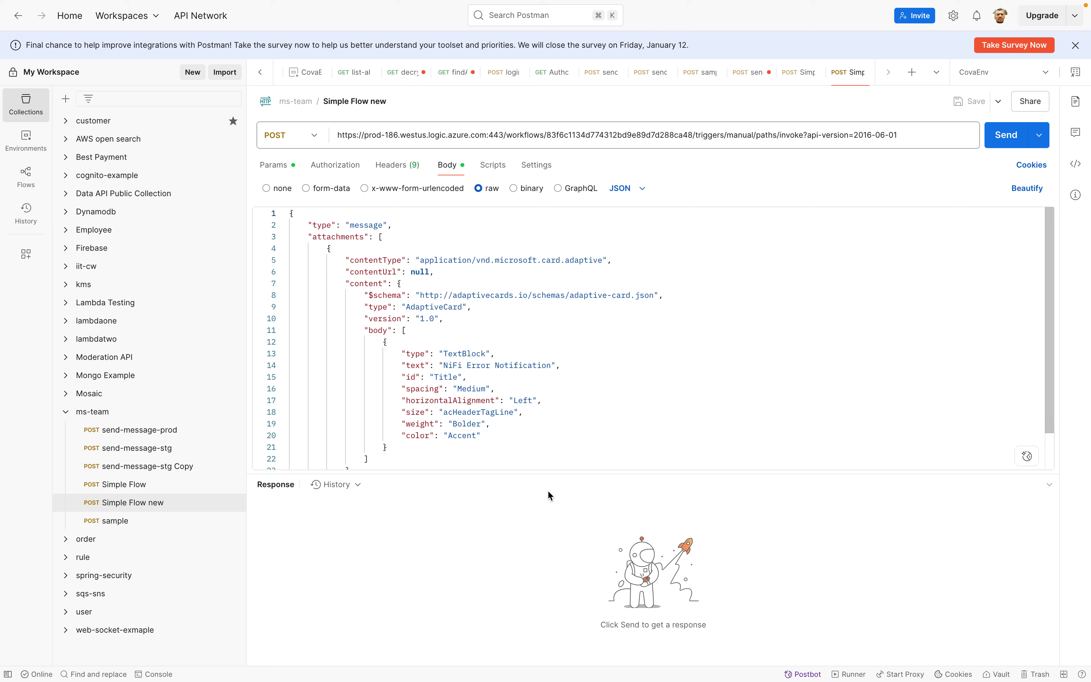
Enlarge the body editor to review the full AdaptiveCard JSON, then return to Teams
left_click_drag(630, 472, 633, 558)
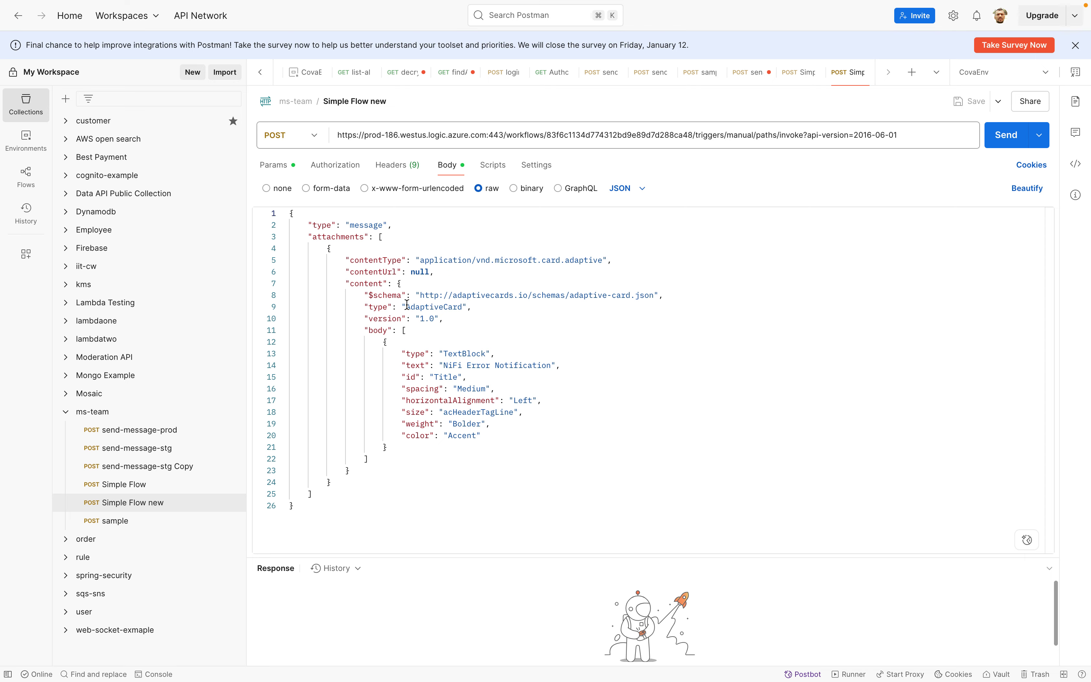
left_click_drag(406, 306, 455, 307)
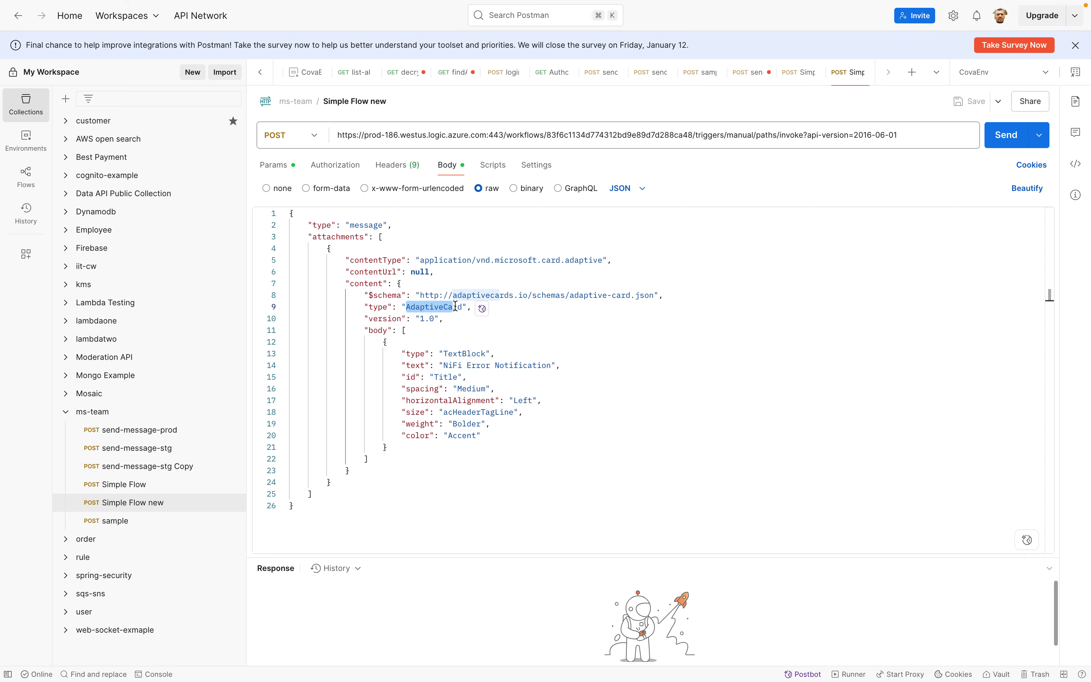
key("ctrl+Up")
left_click(788, 660)
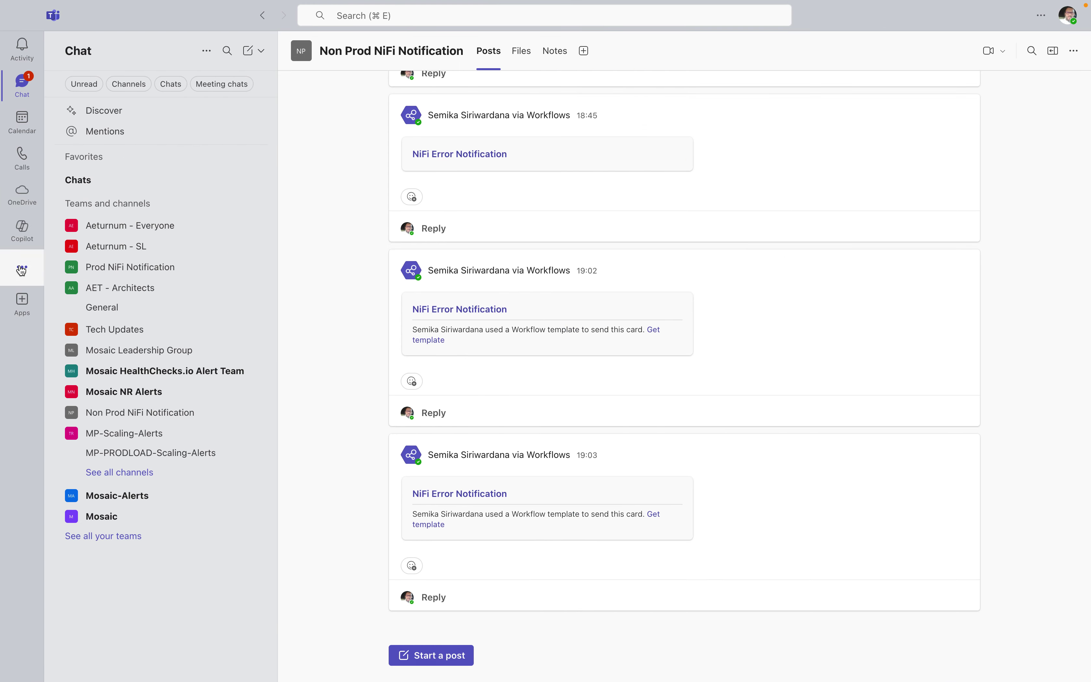
Edit the NiFi error notificaiton flow, expanding its Send each adaptive card and Post card steps
left_click(22, 269)
left_click(85, 183)
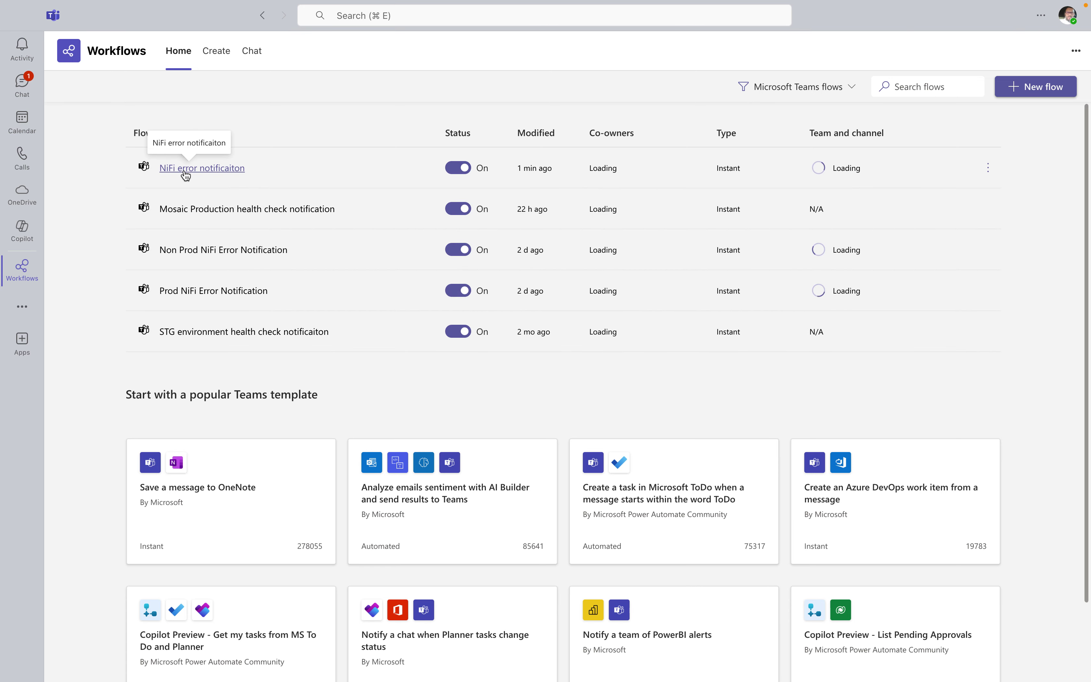
left_click(183, 169)
left_click(87, 86)
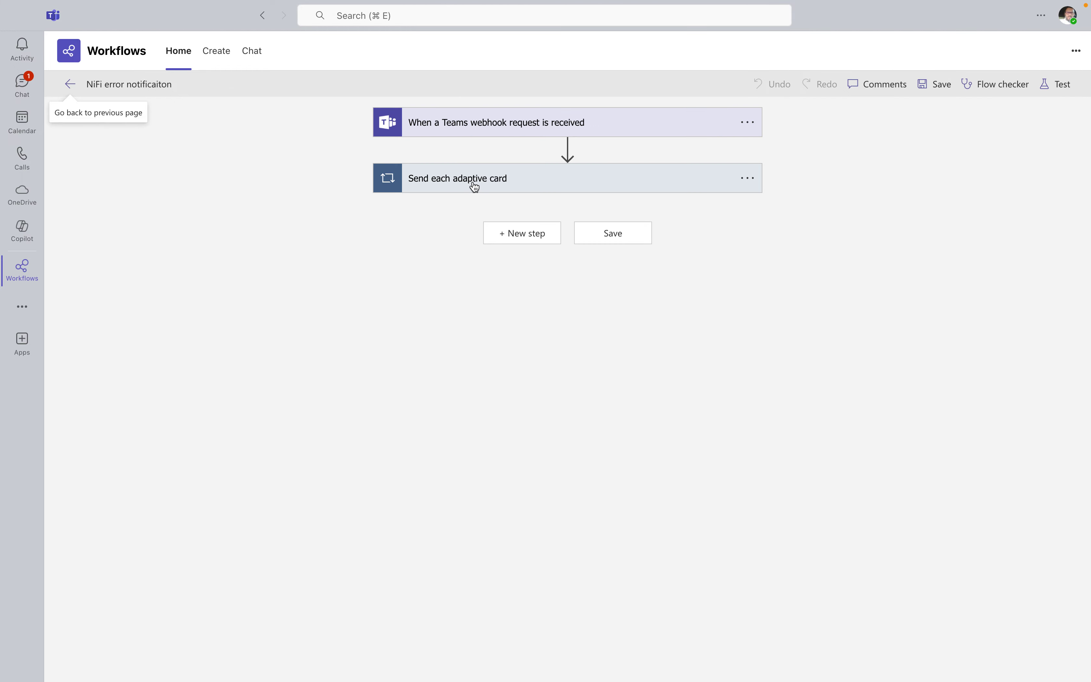
left_click(473, 185)
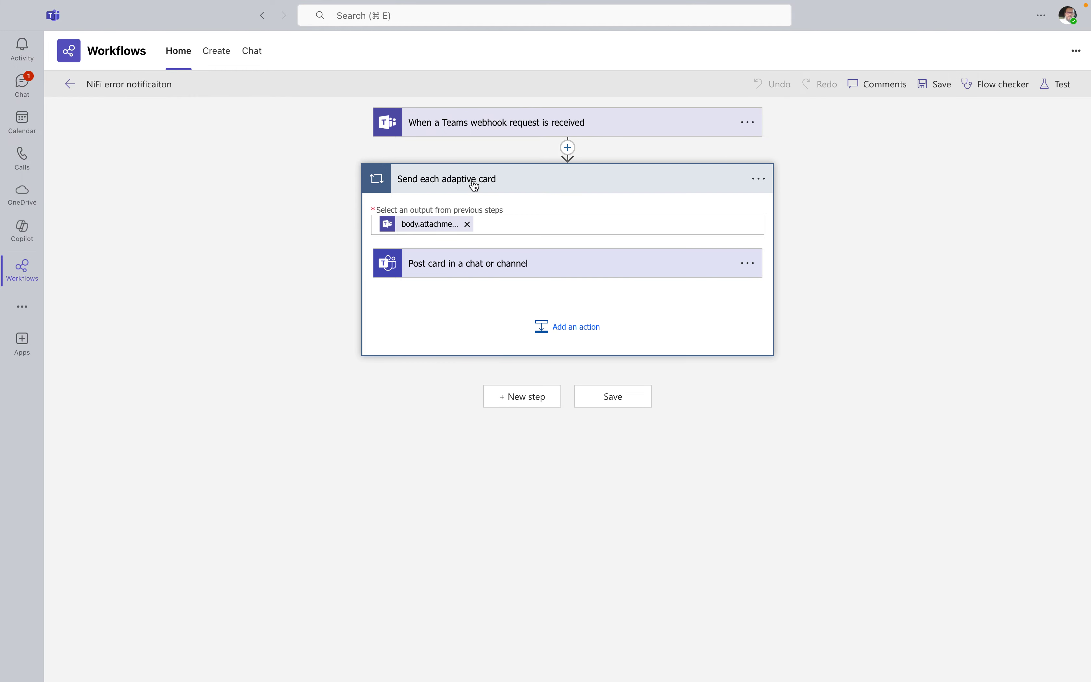
left_click(454, 268)
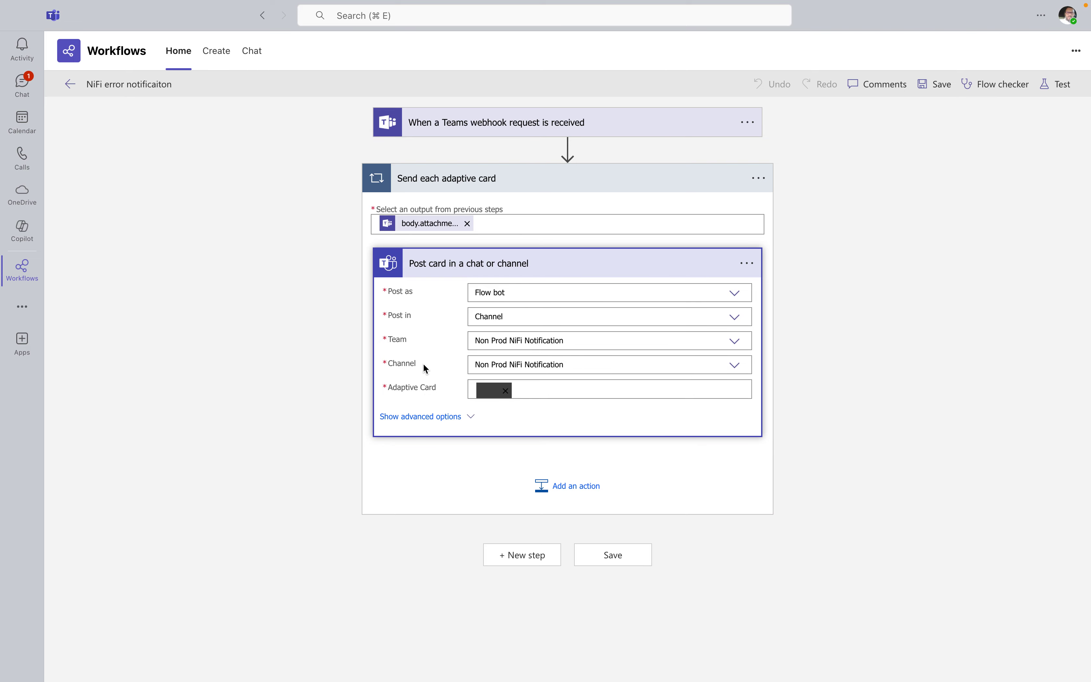
key("ctrl+Up")
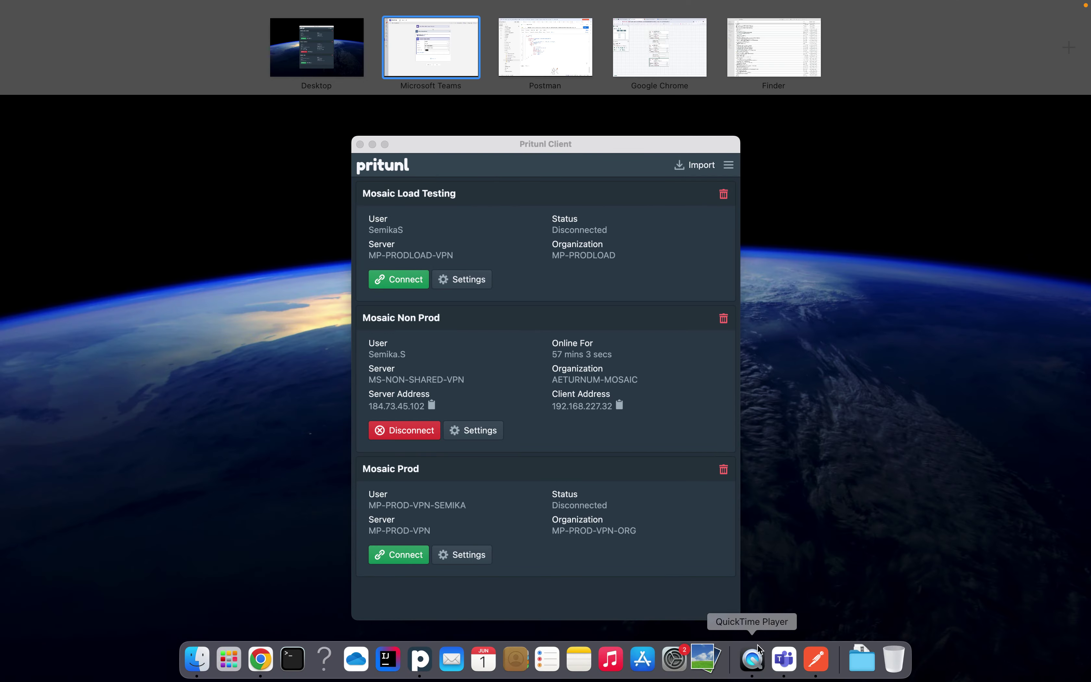
Go over the Simple Flow new JSON body in Postman, selecting its attachments key
left_click(818, 658)
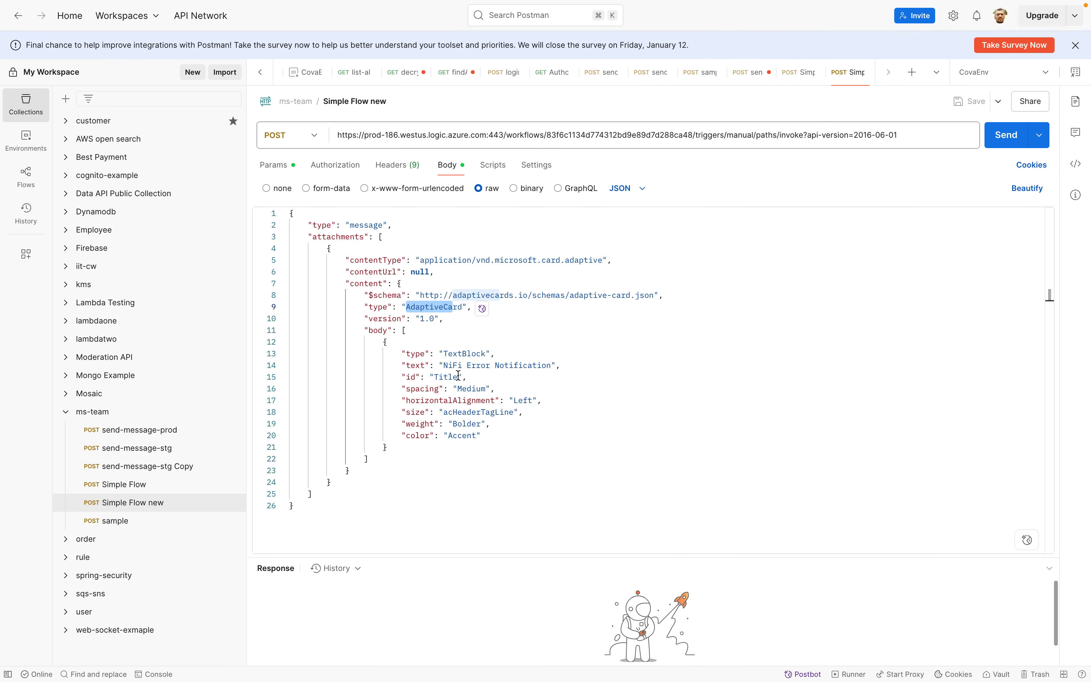
left_click(437, 287)
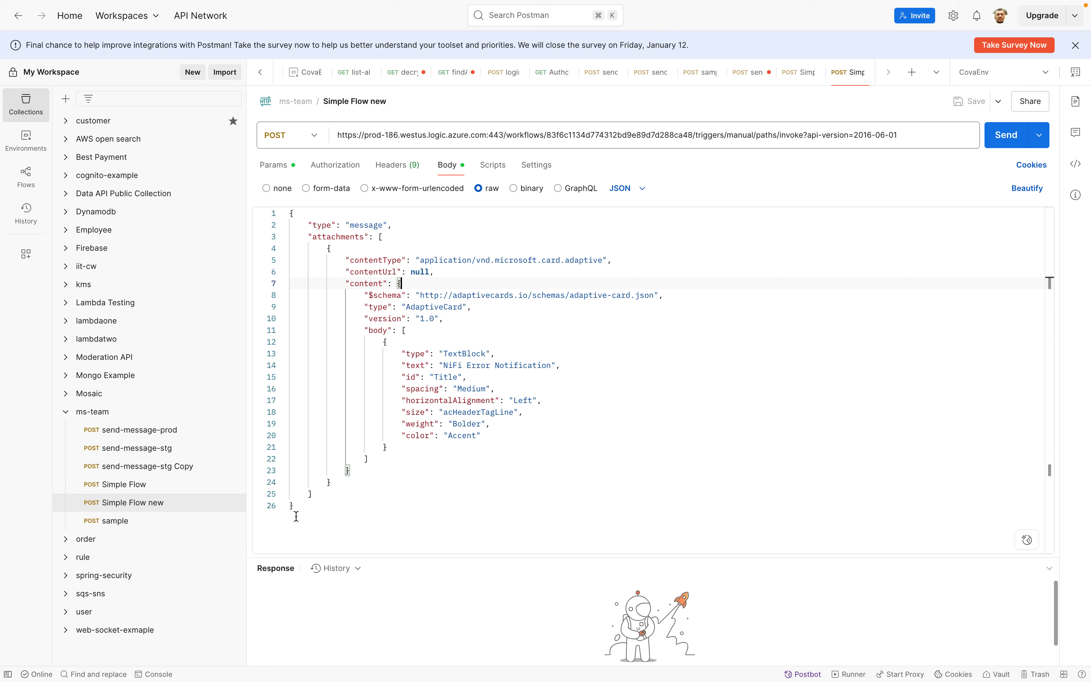
left_click_drag(296, 505, 280, 214)
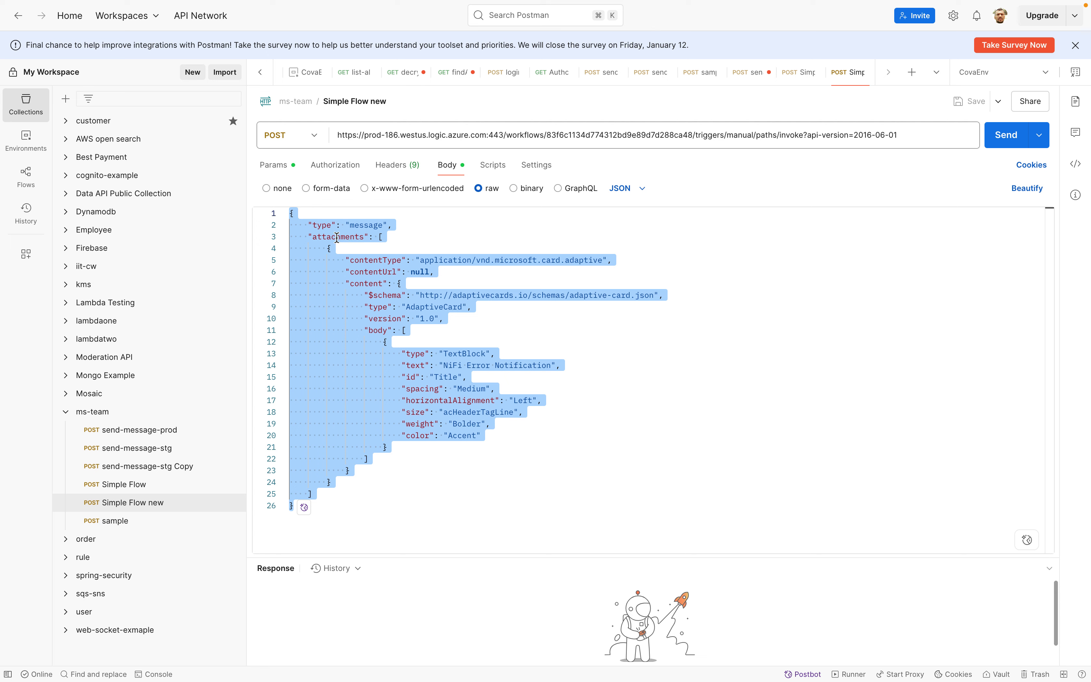
double_click(397, 272)
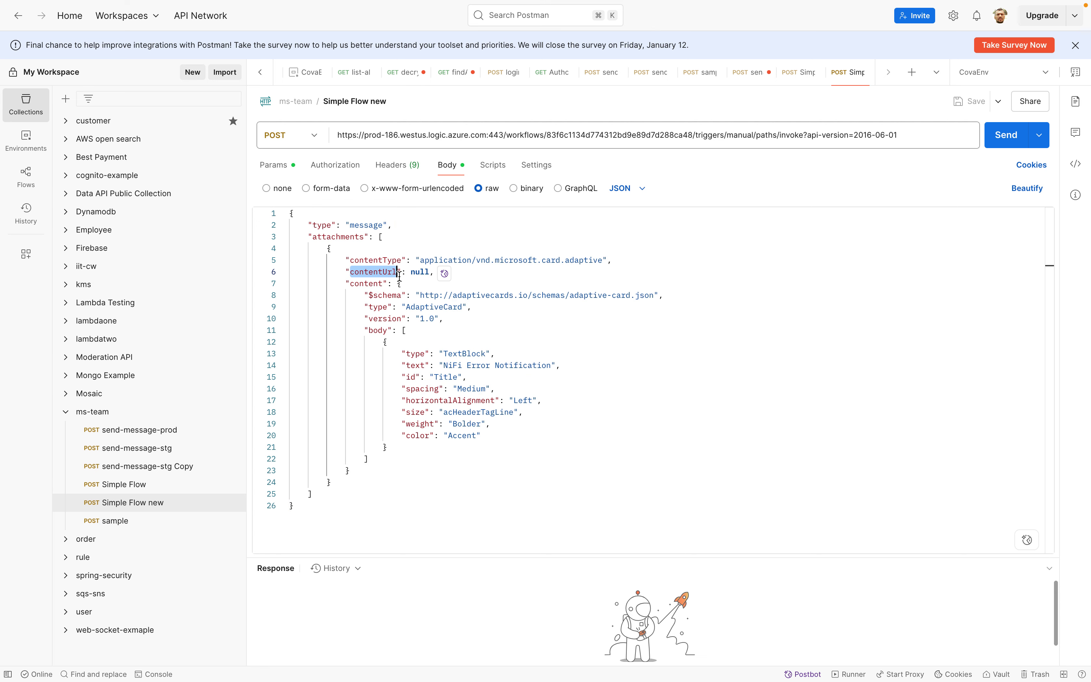
double_click(338, 237)
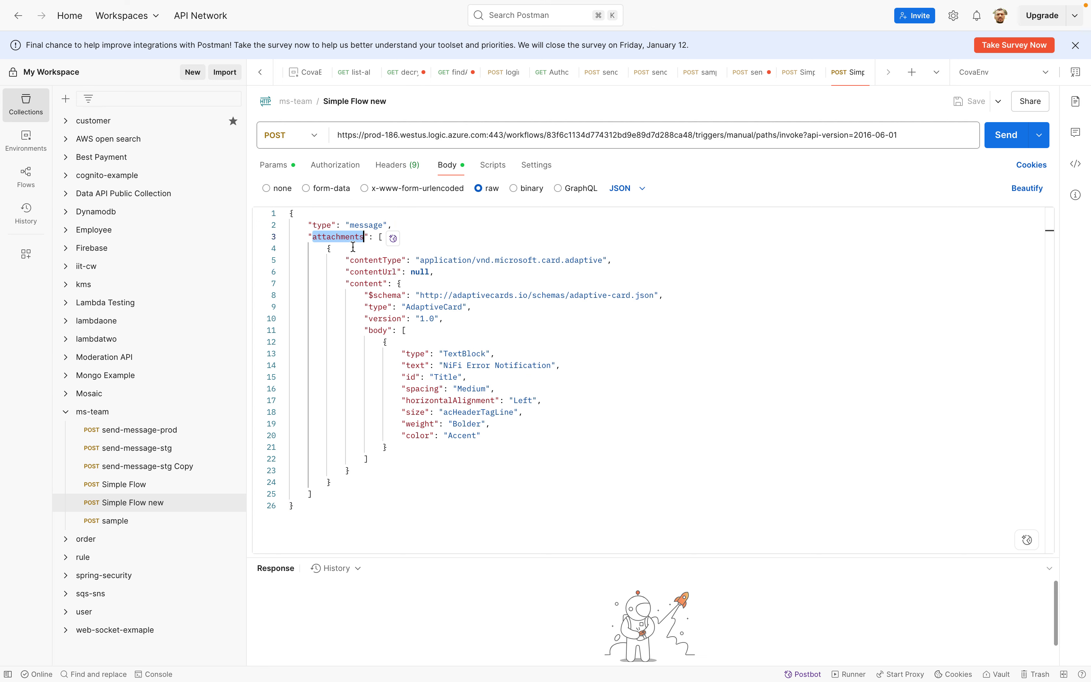
key("ctrl+Up")
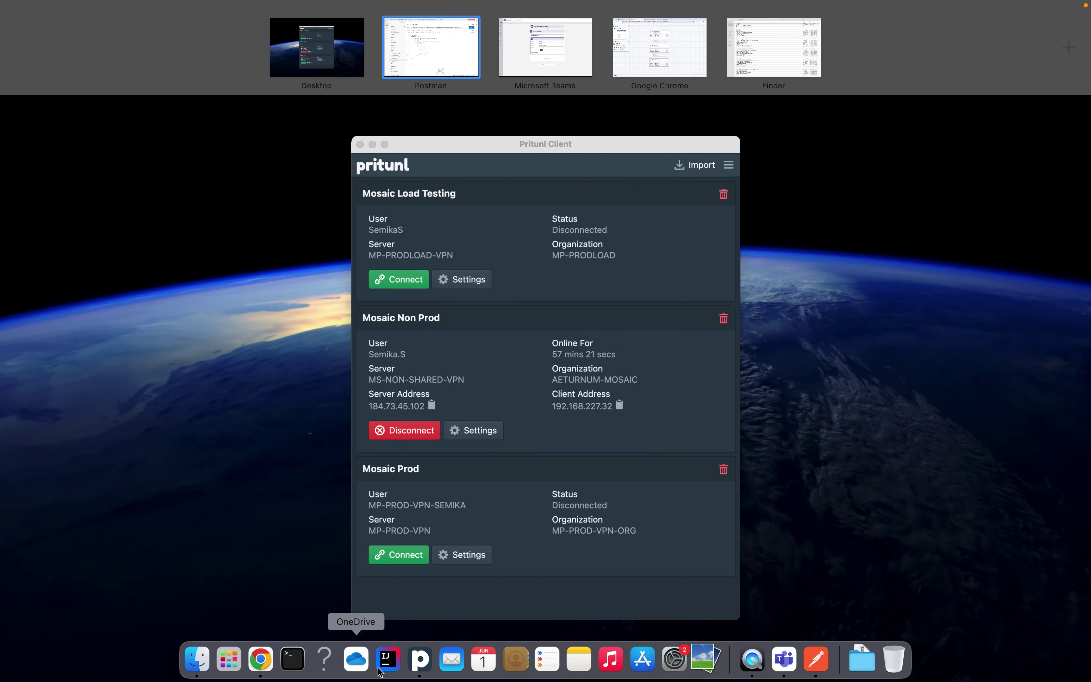
Inspect the flow's Send each adaptive card step in Teams, then return to Postman
left_click(783, 658)
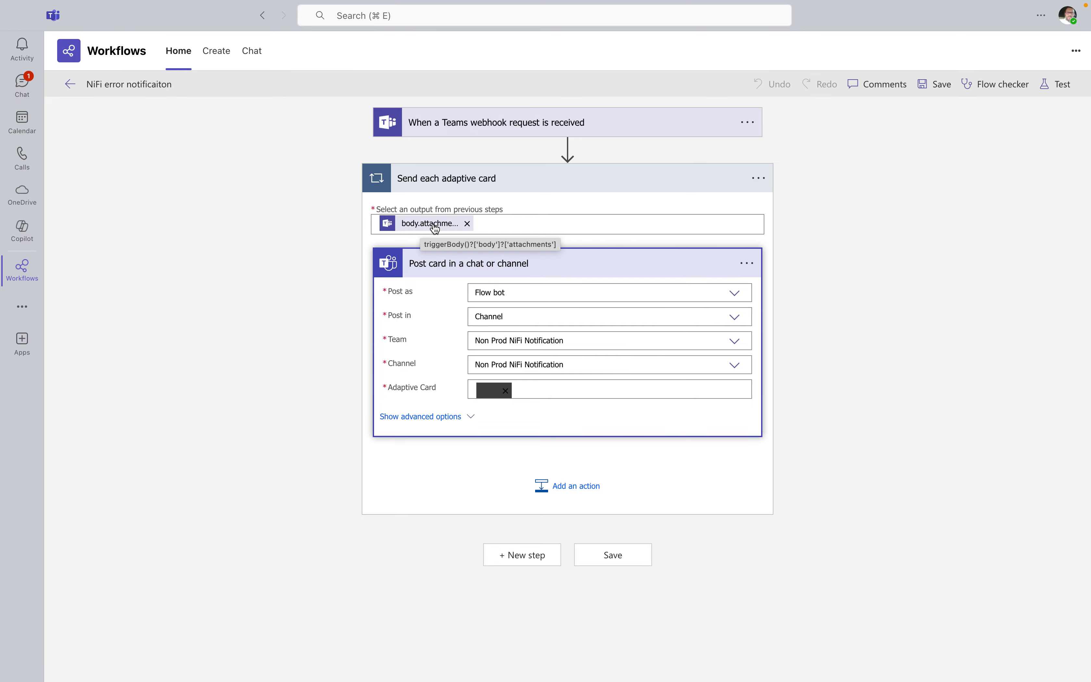
key("ctrl+Up")
left_click(817, 673)
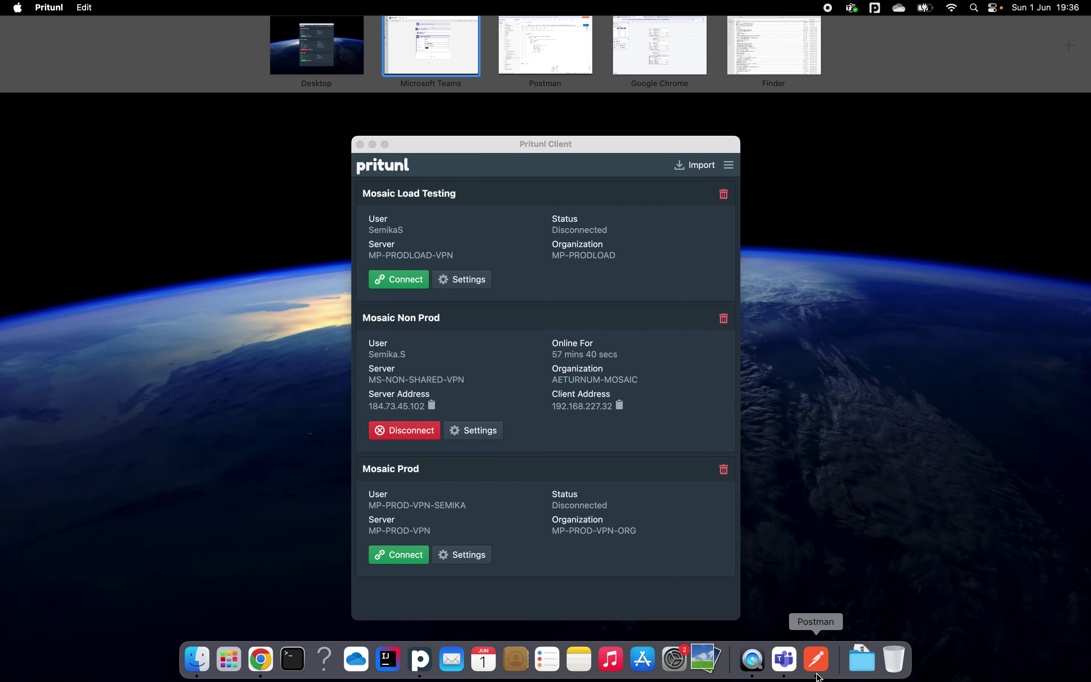
Review the card's TextBlock properties and 'NiFi Error Notification' title in the JSON body
left_click(406, 272)
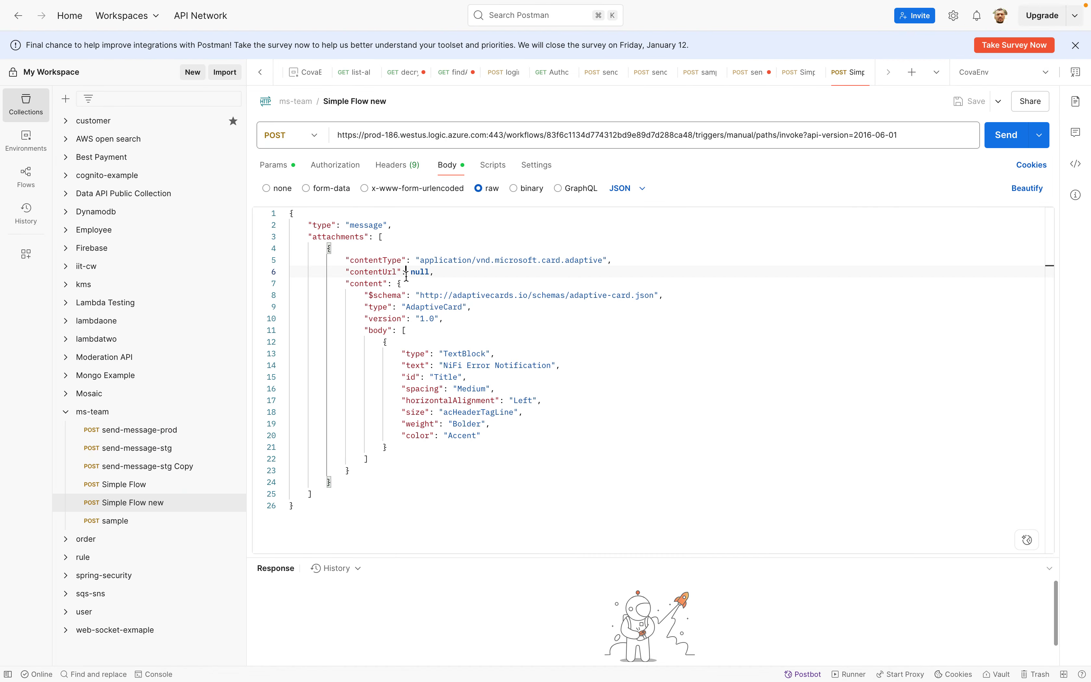
left_click(330, 247)
left_click_drag(400, 353, 496, 434)
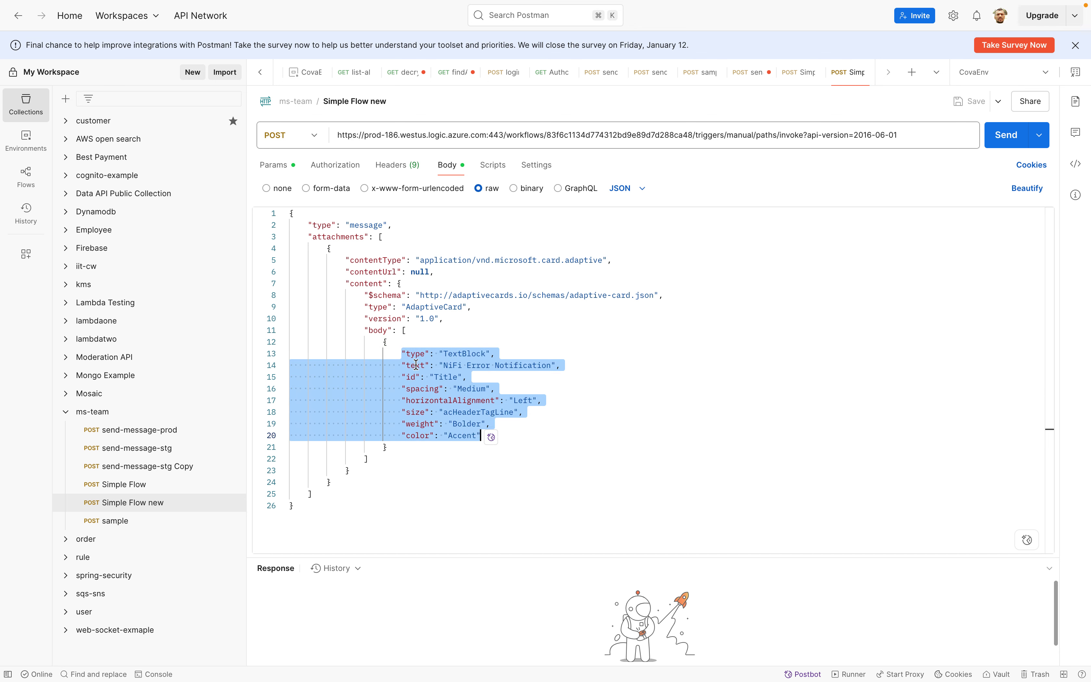
double_click(472, 367)
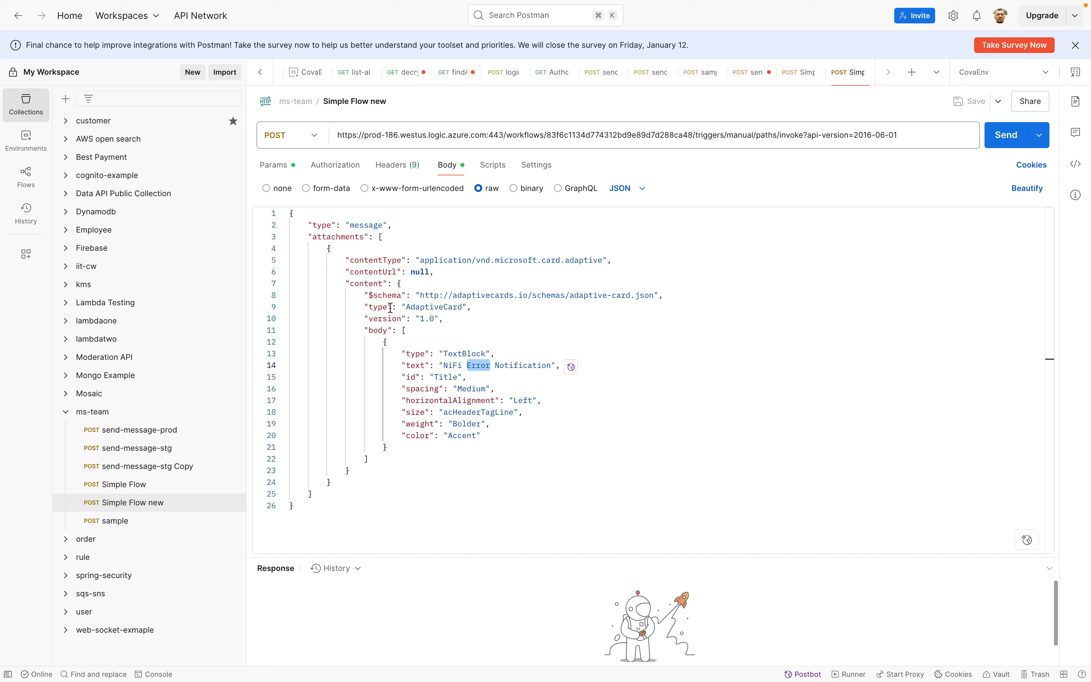
double_click(417, 306)
Send the request, which returns 401 Unauthorized: DirectApiAuthorizationRequired
left_click(371, 296)
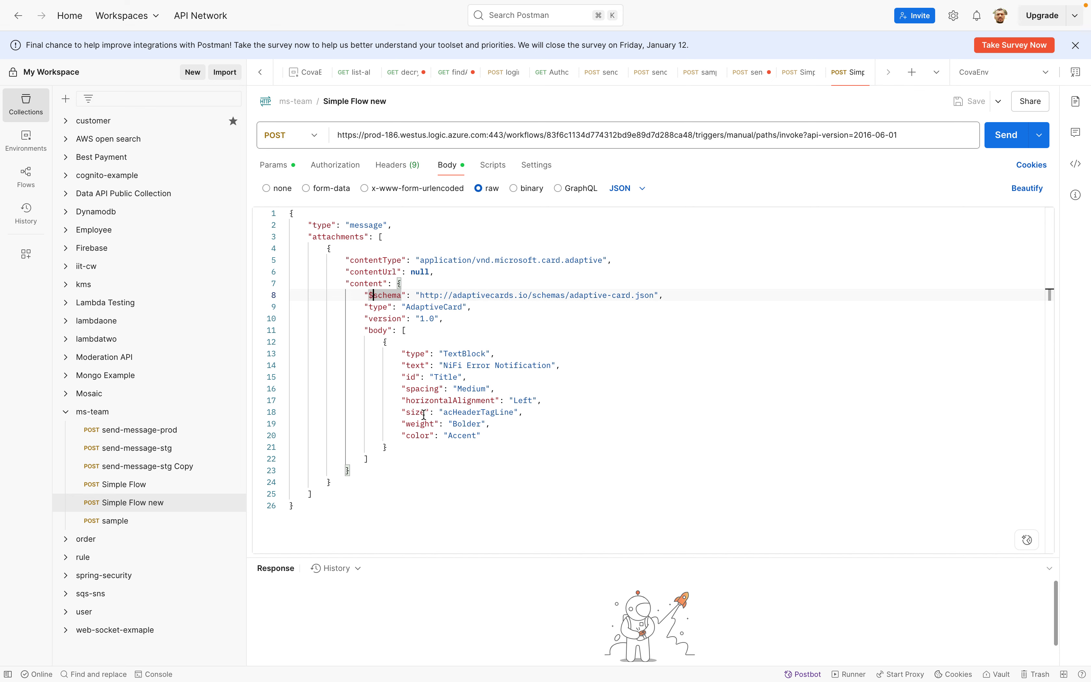
left_click(369, 272)
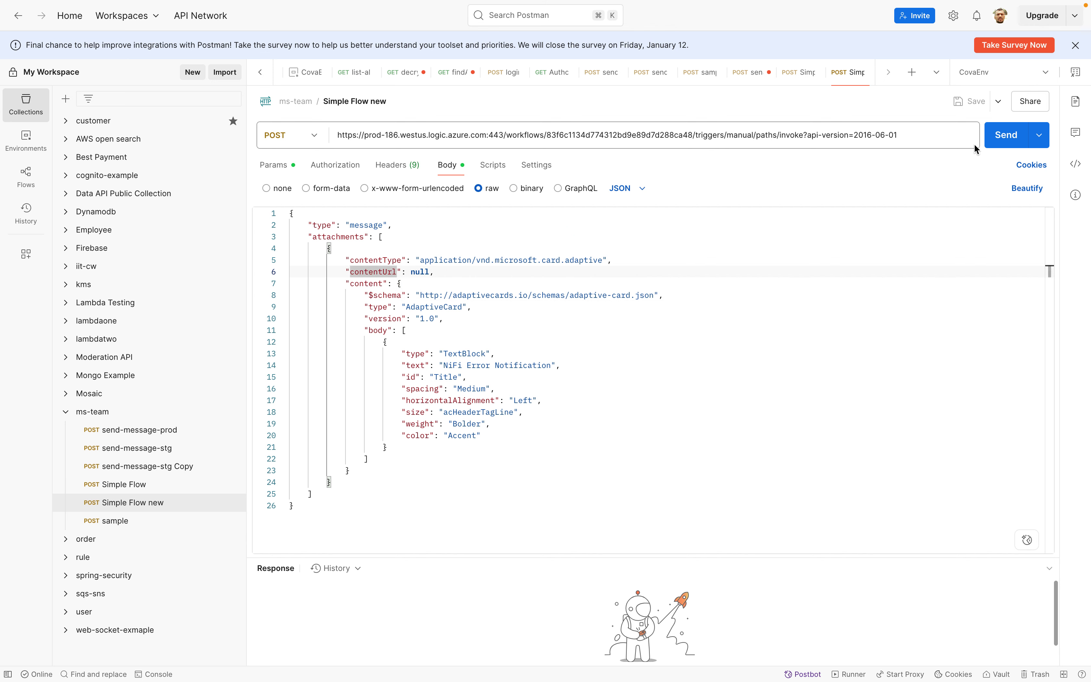
left_click(1001, 140)
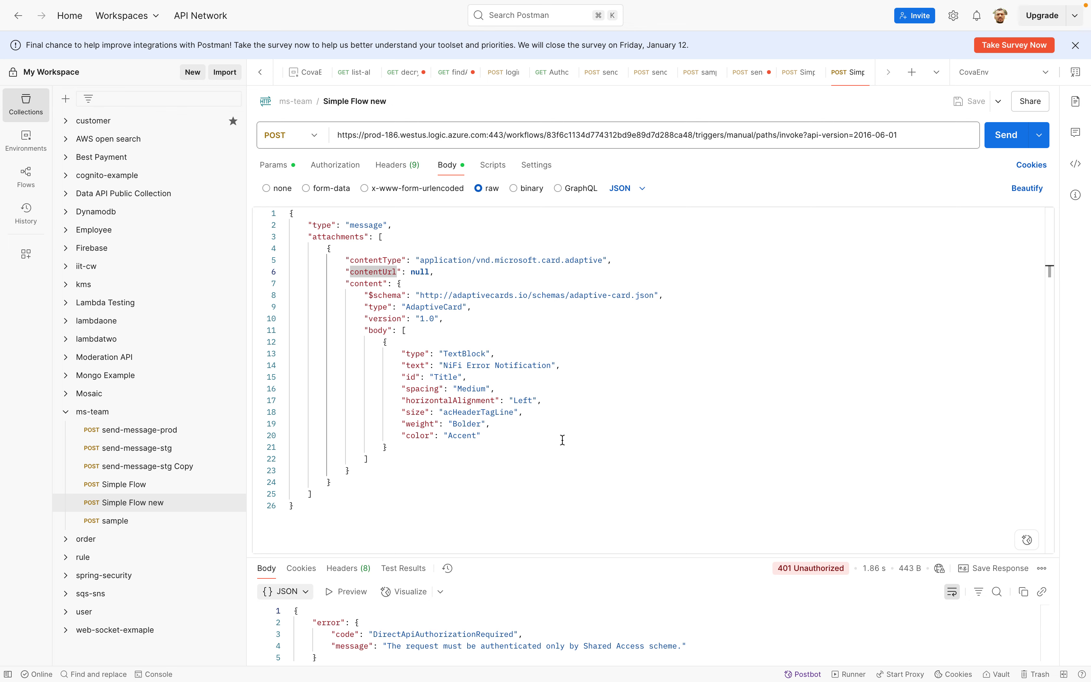
key("ctrl+Up")
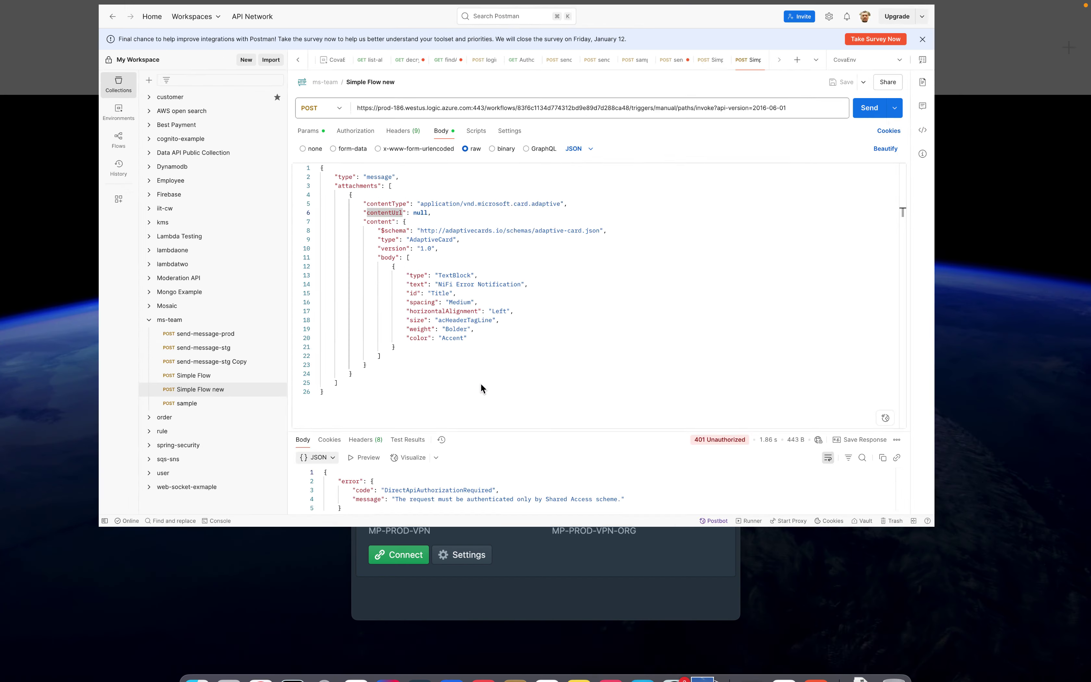
Expand the 'When a Teams webhook request is received' trigger and copy its full HTTP POST URL
left_click(794, 659)
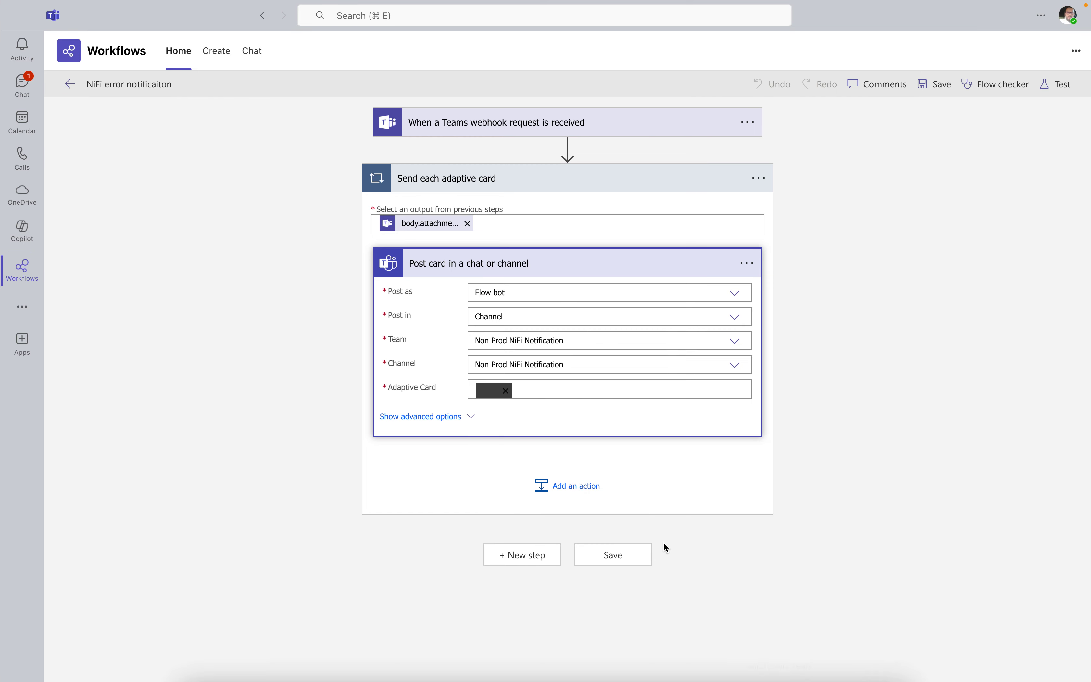
left_click(450, 128)
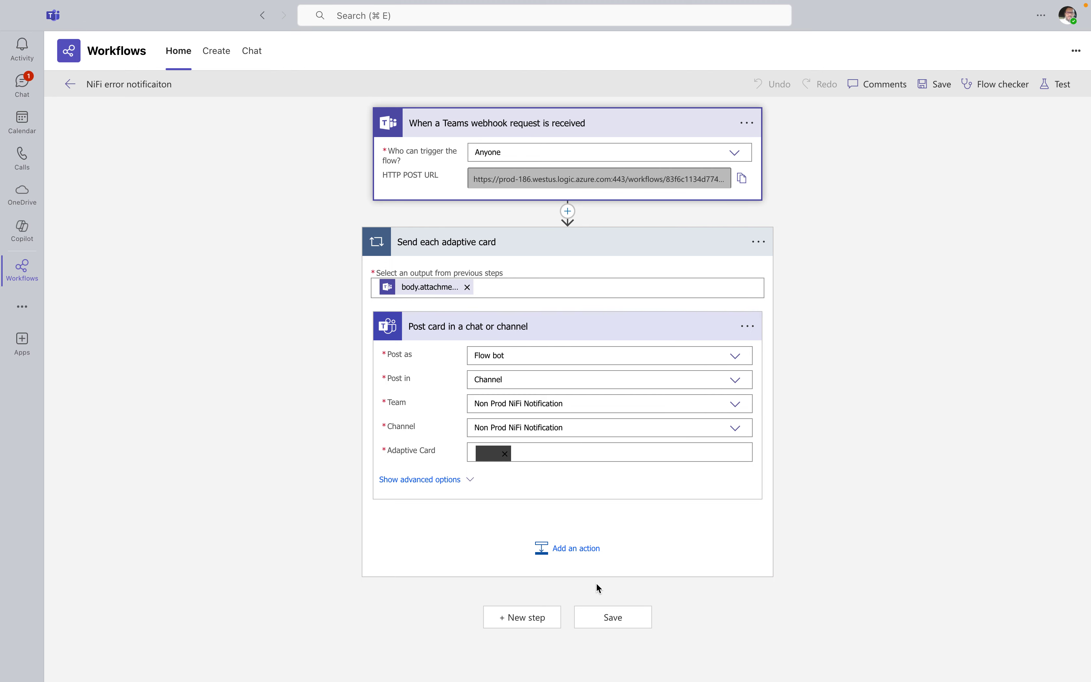
left_click(742, 179)
key("ctrl+Up")
left_click(815, 658)
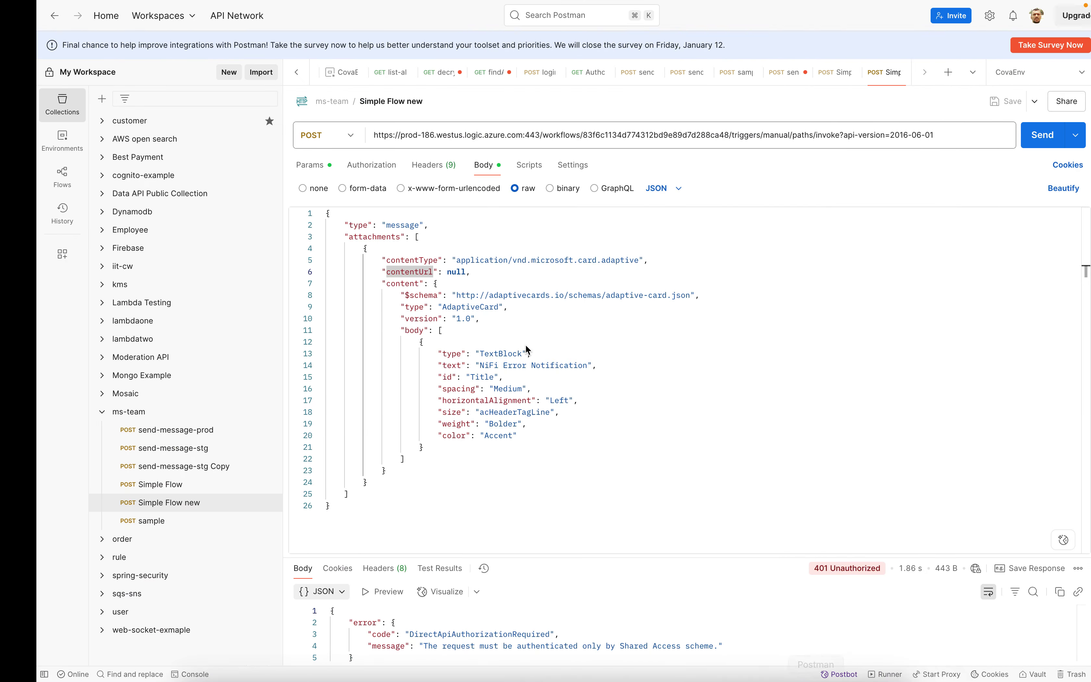
Paste the full signed webhook URL, save, and send the request for 202 Accepted
triple_click(375, 135)
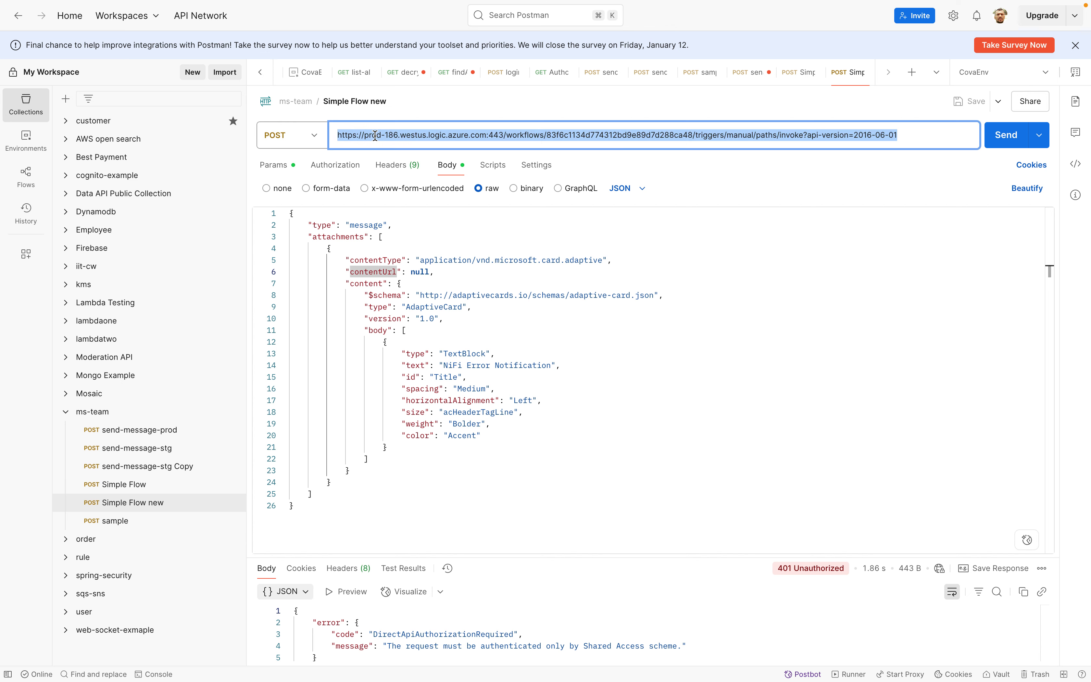
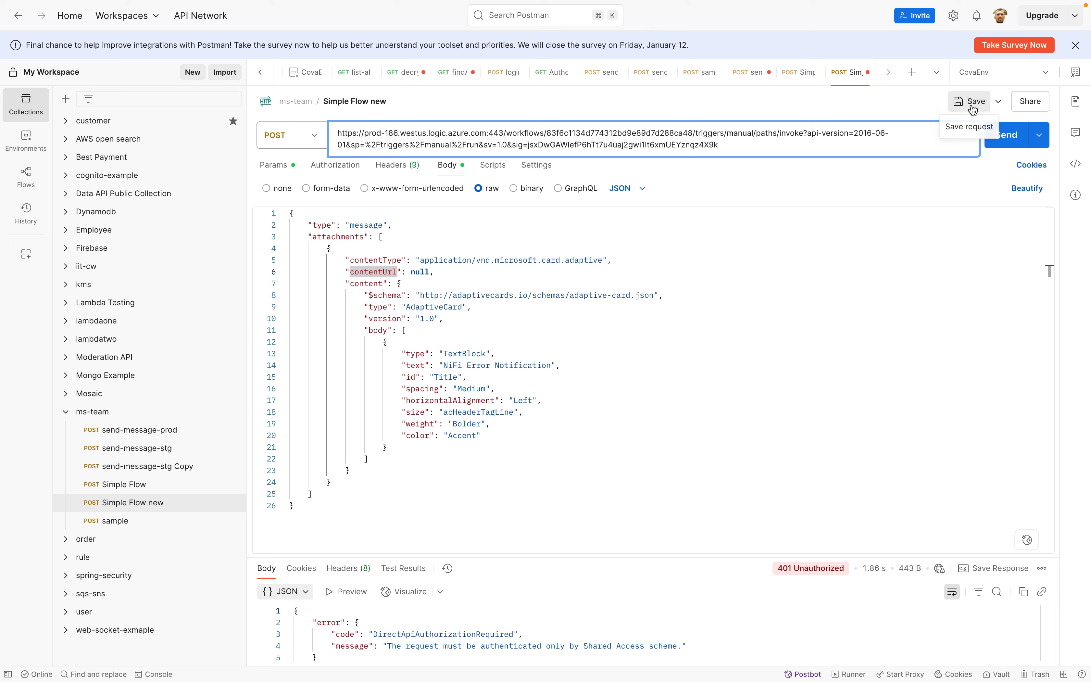
left_click(959, 217)
left_click(968, 103)
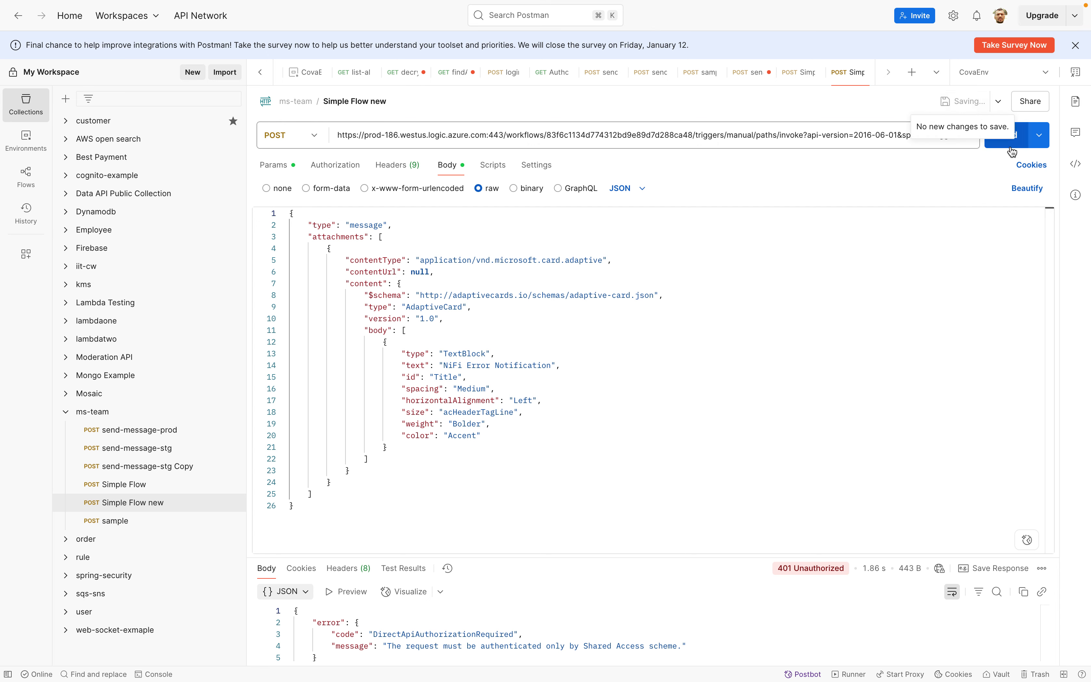
left_click(1008, 138)
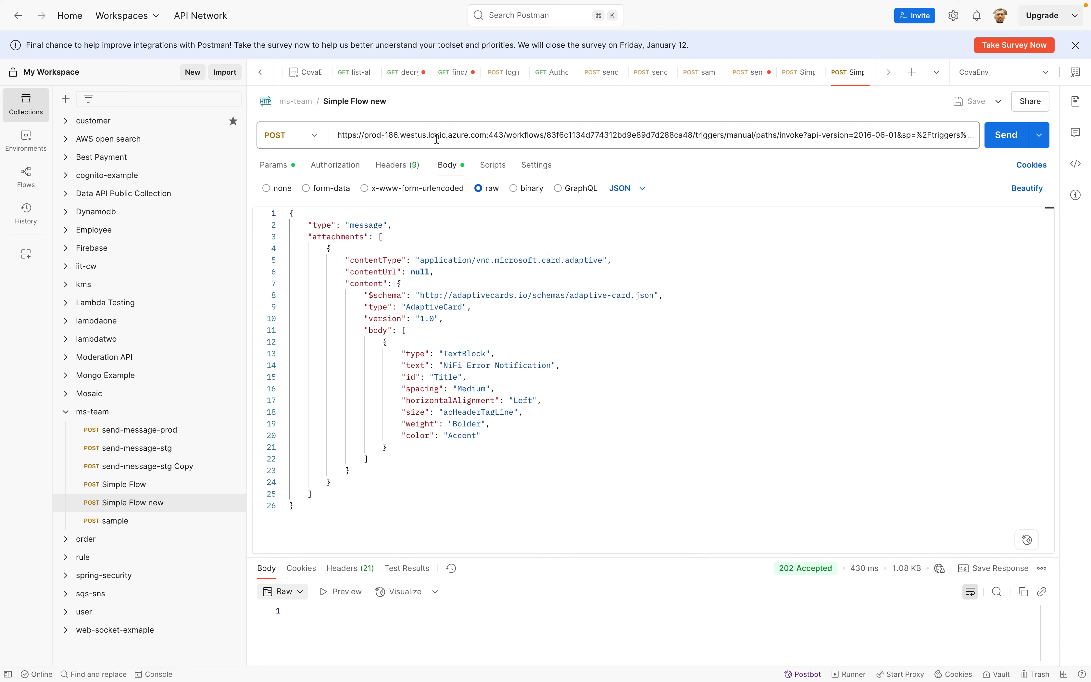
Check the webhook trigger's Who can trigger setting in Teams, then return to Postman
key("ctrl+Up")
left_click(783, 661)
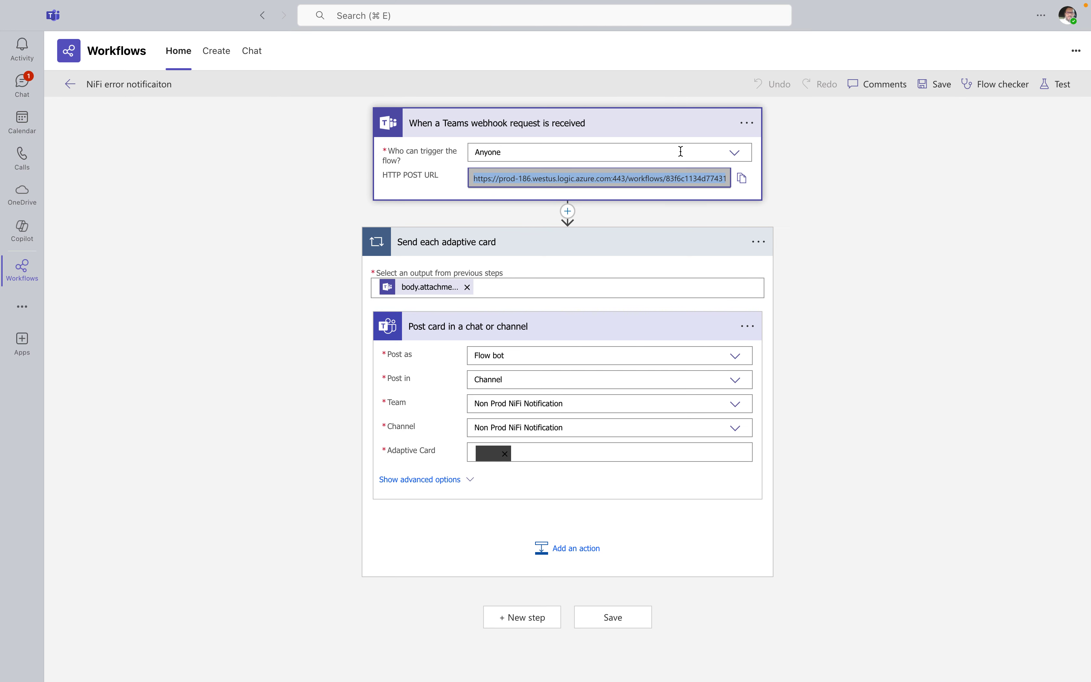
left_click(736, 154)
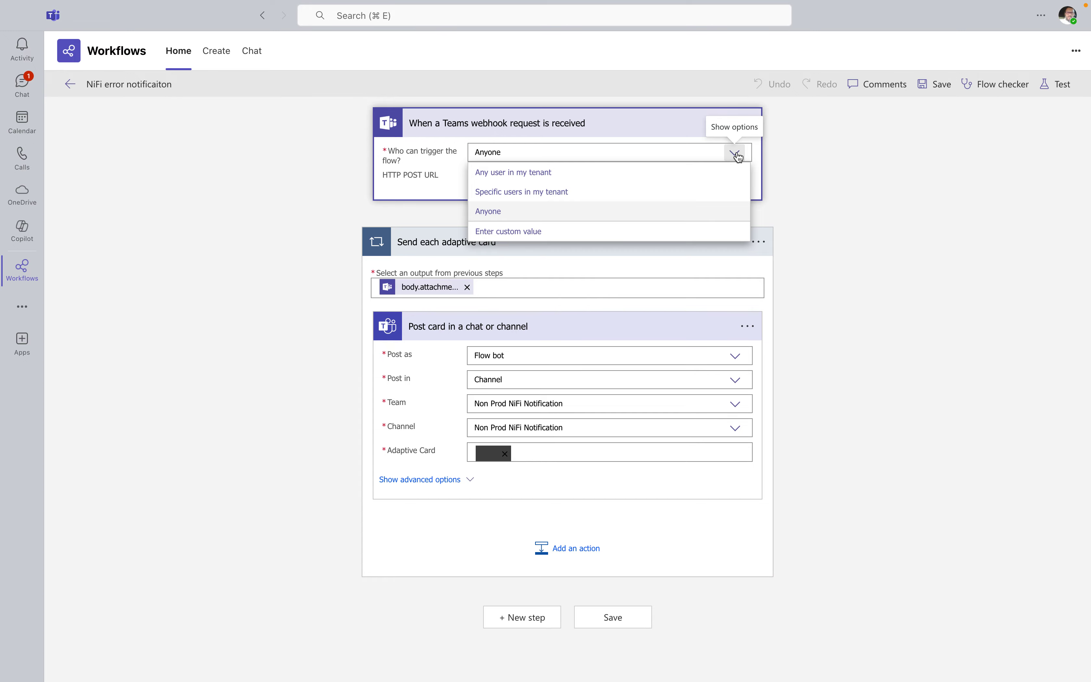
left_click(654, 131)
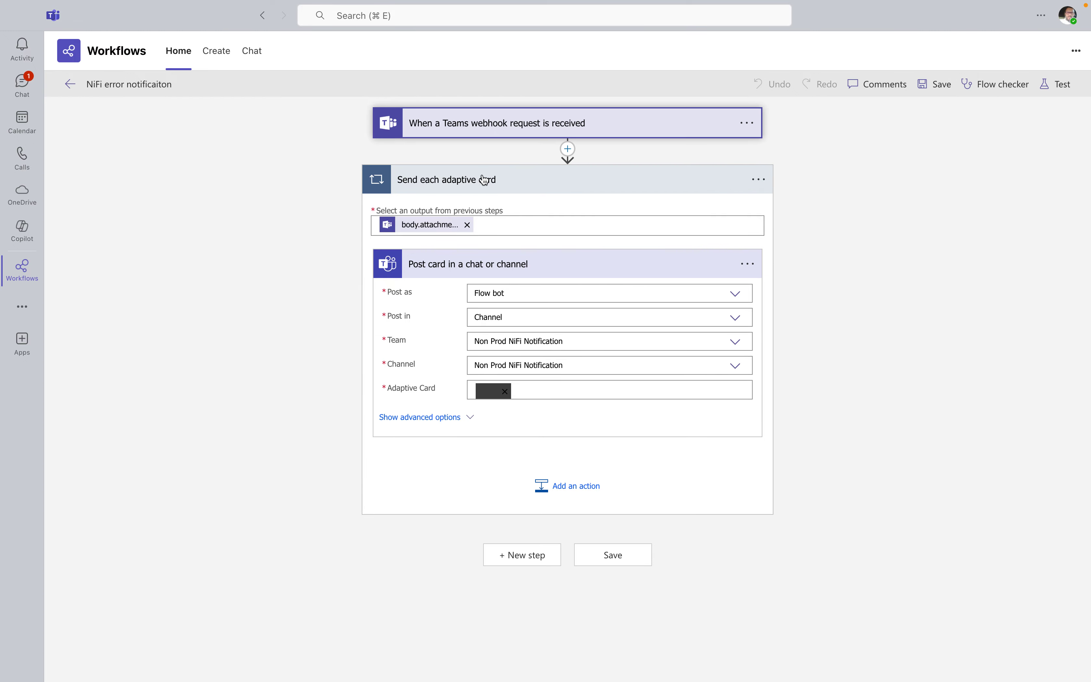
left_click(543, 124)
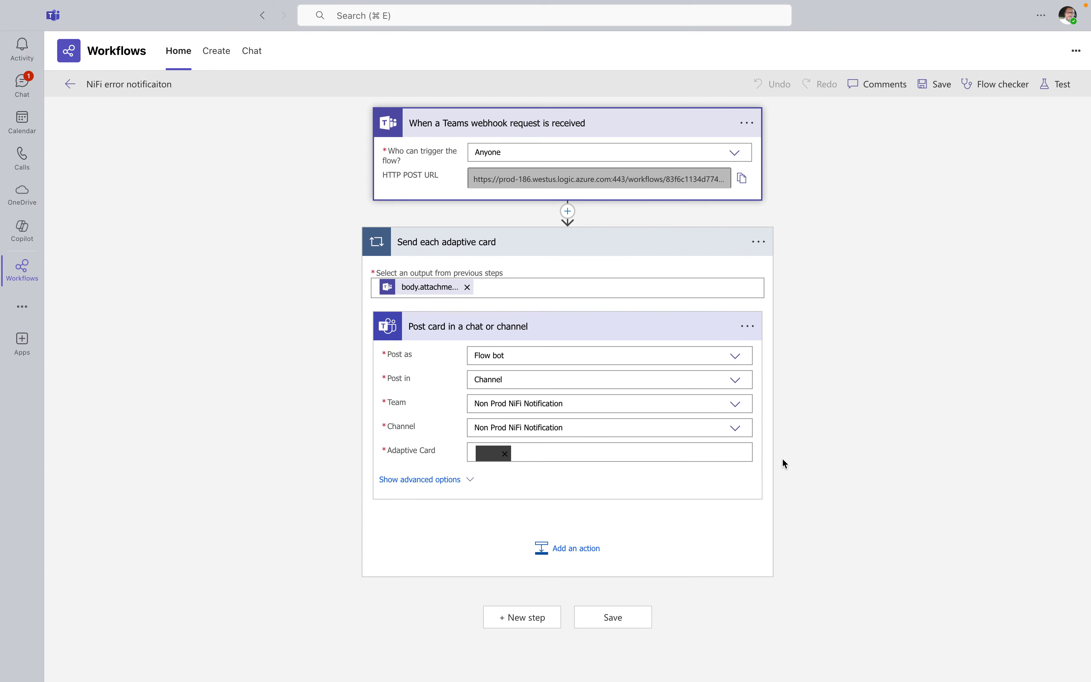
key("ctrl+Up")
left_click(816, 658)
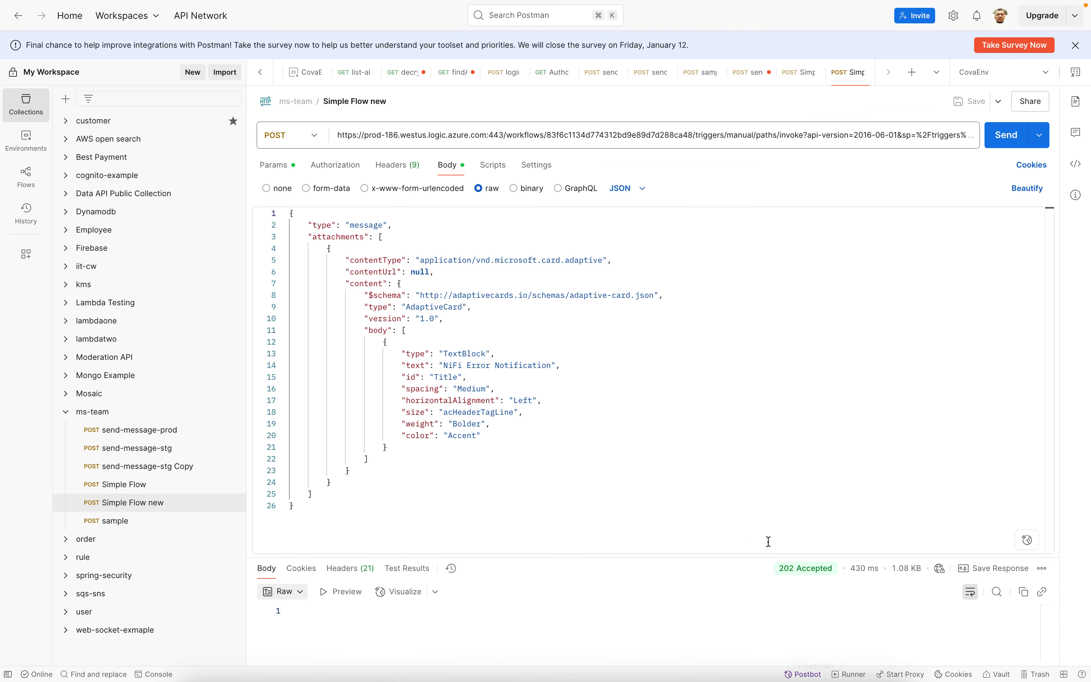
Select the whole JSON request body in Postman and bring up the open-windows overview
mouse_move(784, 573)
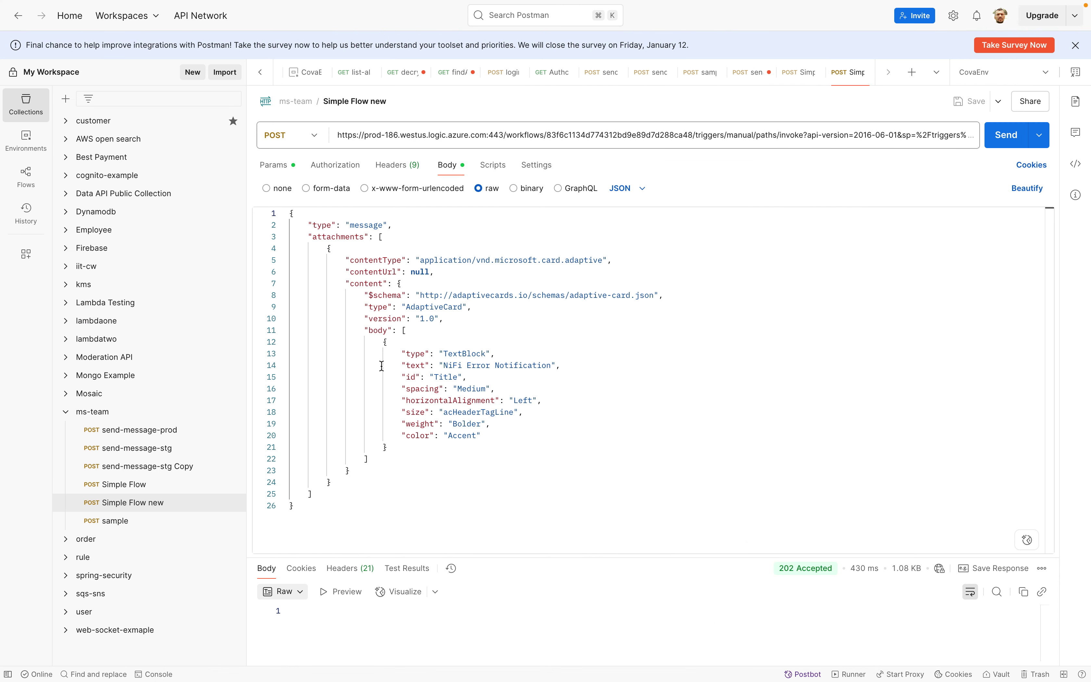
left_click_drag(305, 505, 289, 212)
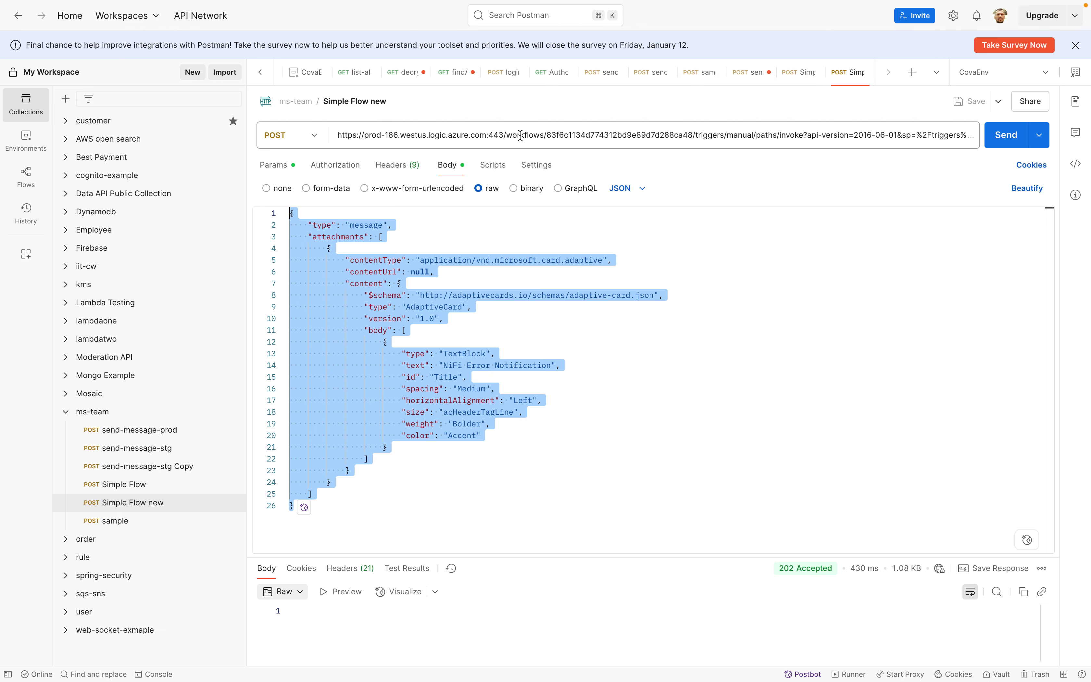
key("ctrl+Up")
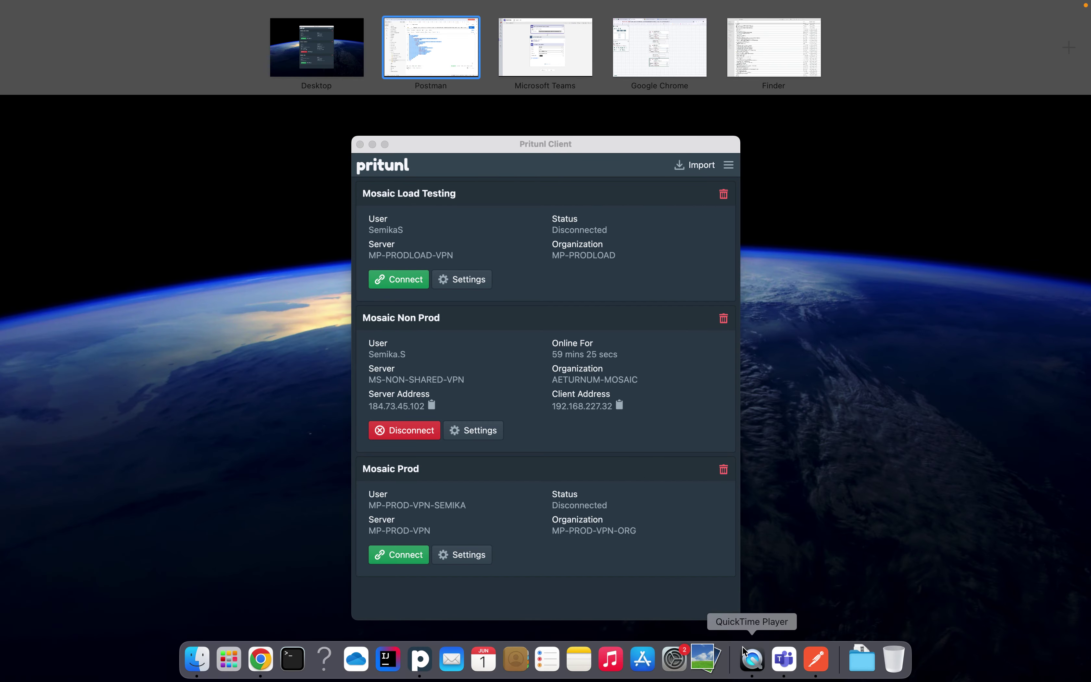
Check the 19:37 NiFi Error Notification card in Non Prod NiFi Notification, then return to Postman
left_click(781, 660)
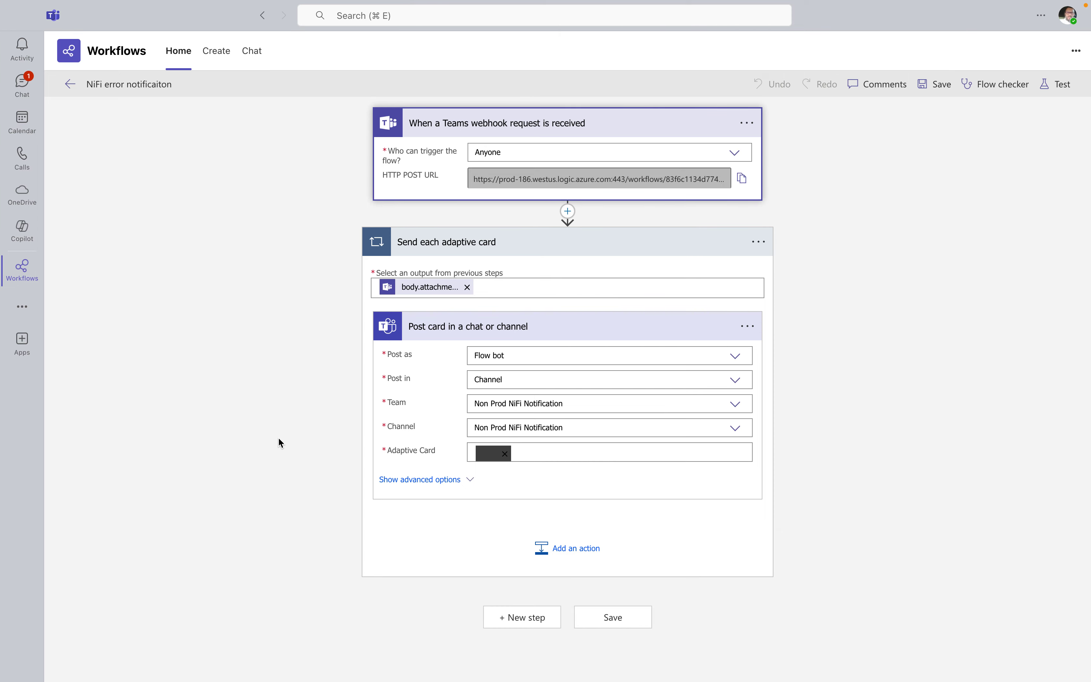
left_click(25, 88)
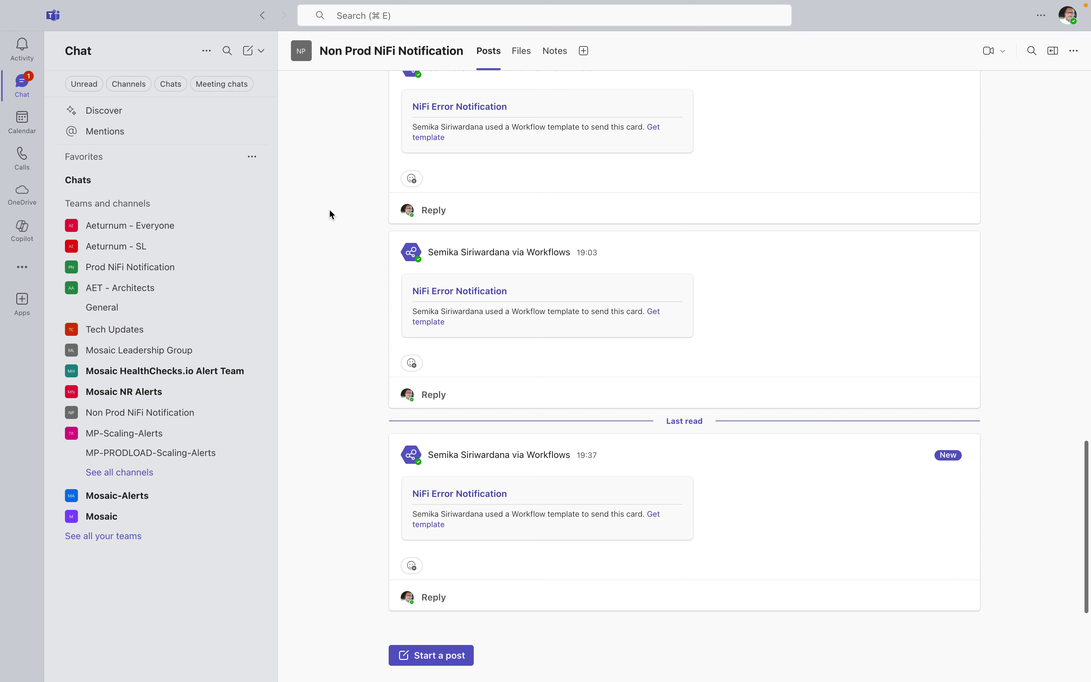
mouse_move(1069, 31)
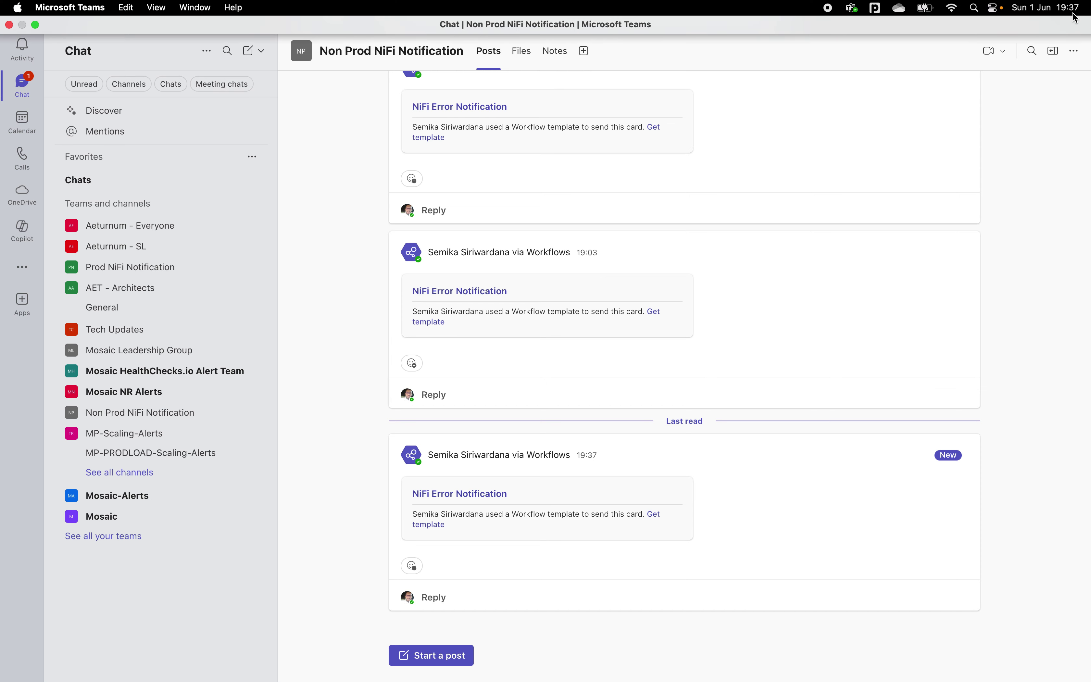
left_click(129, 415)
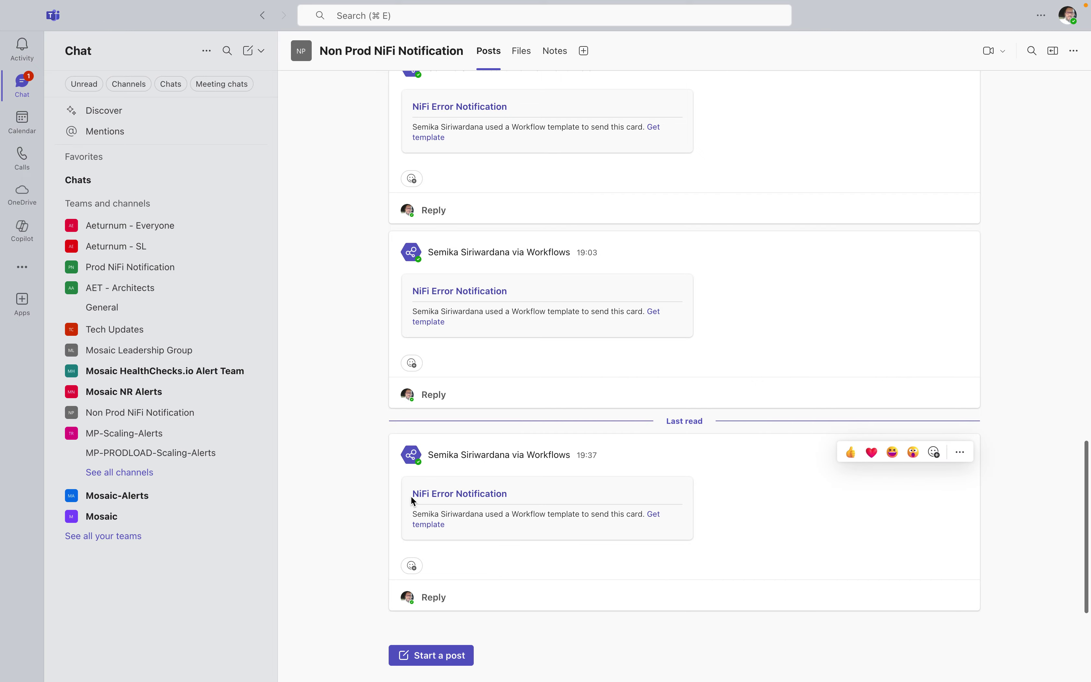
key("ctrl+Up")
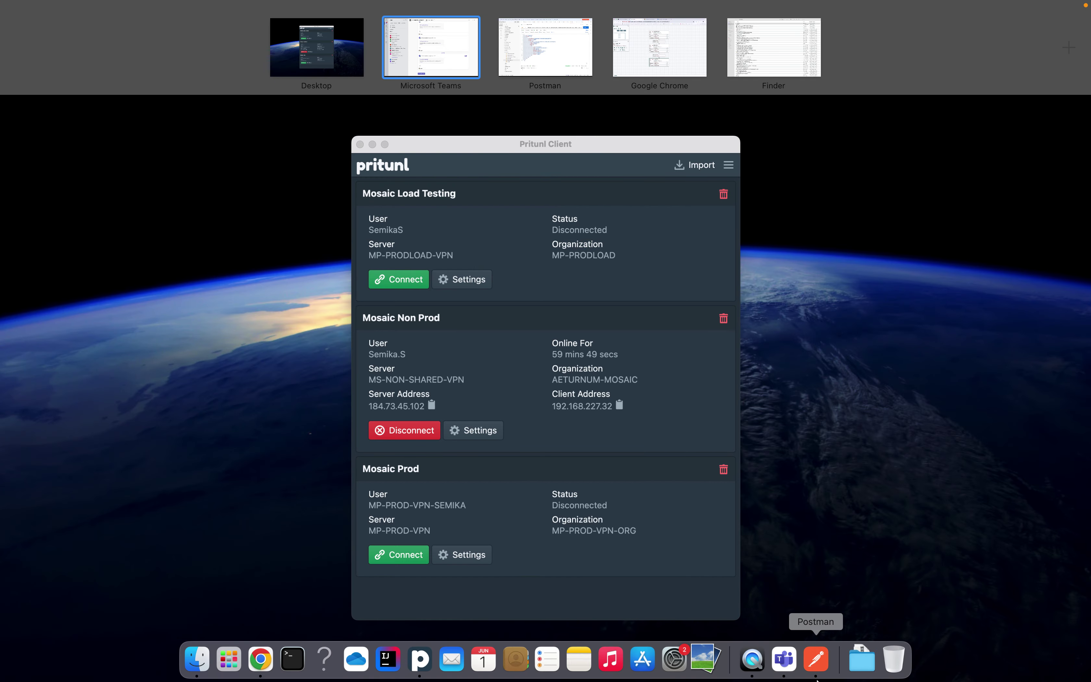
left_click(829, 662)
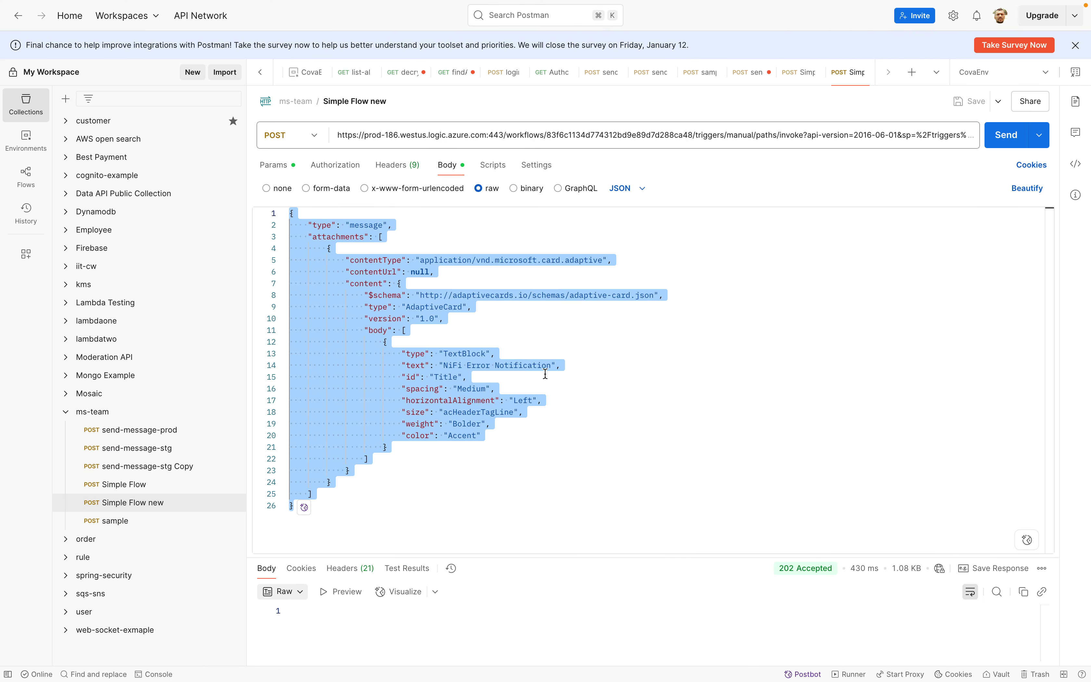
Append ' New' to the card title, resend the request, and switch to Teams
left_click(479, 376)
left_click(548, 366)
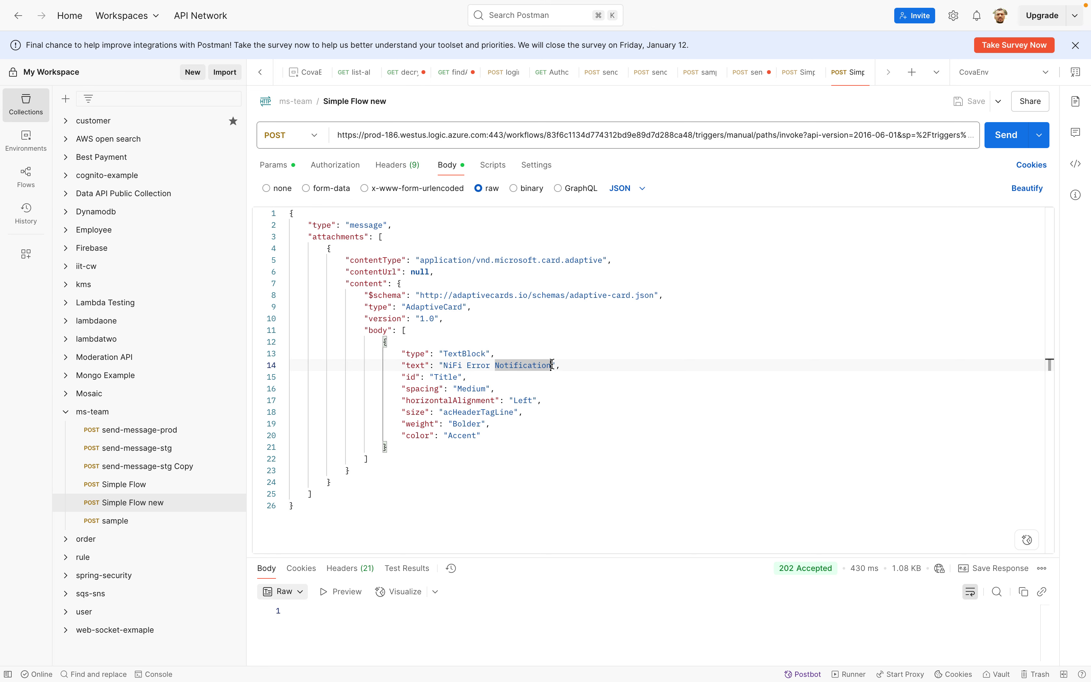
type("New")
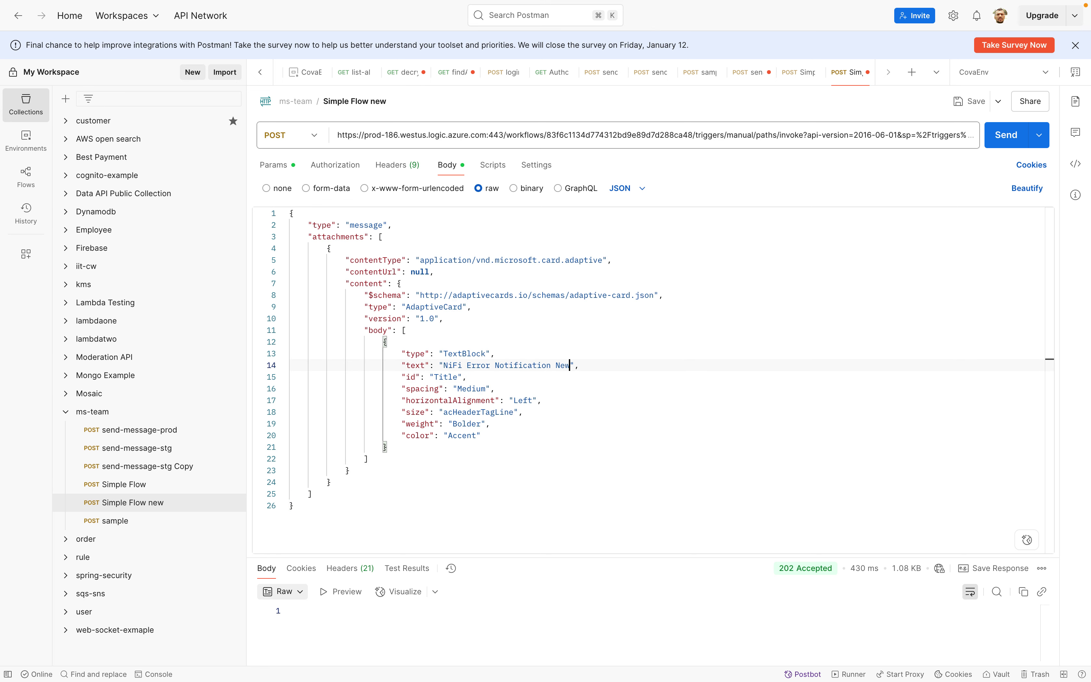
left_click(1002, 140)
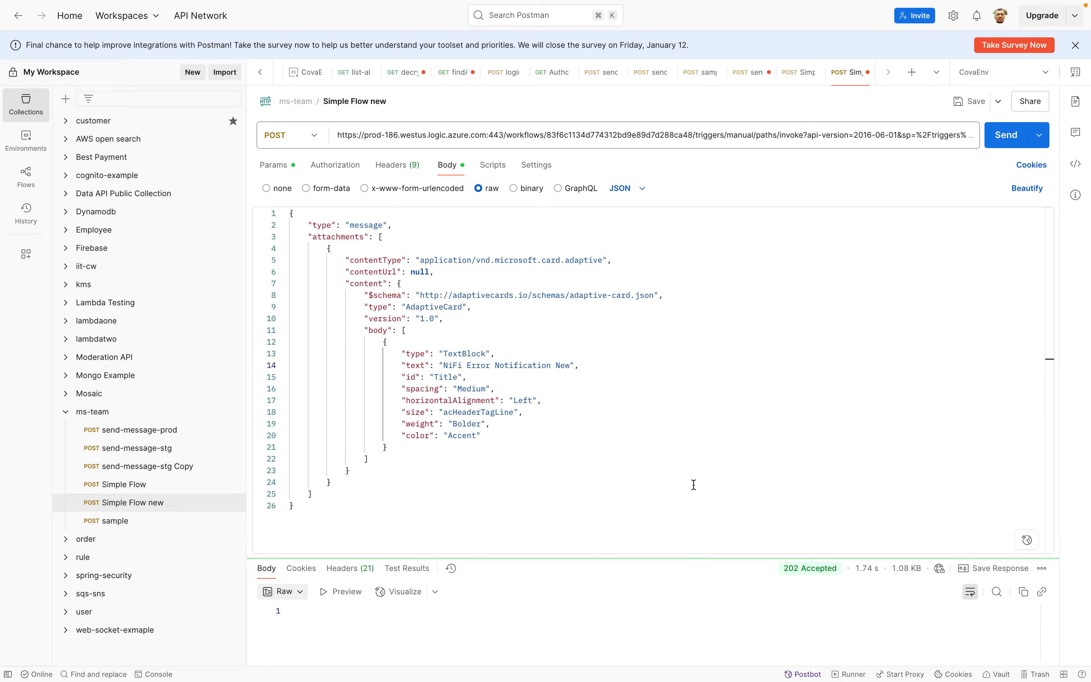
key("ctrl+Up")
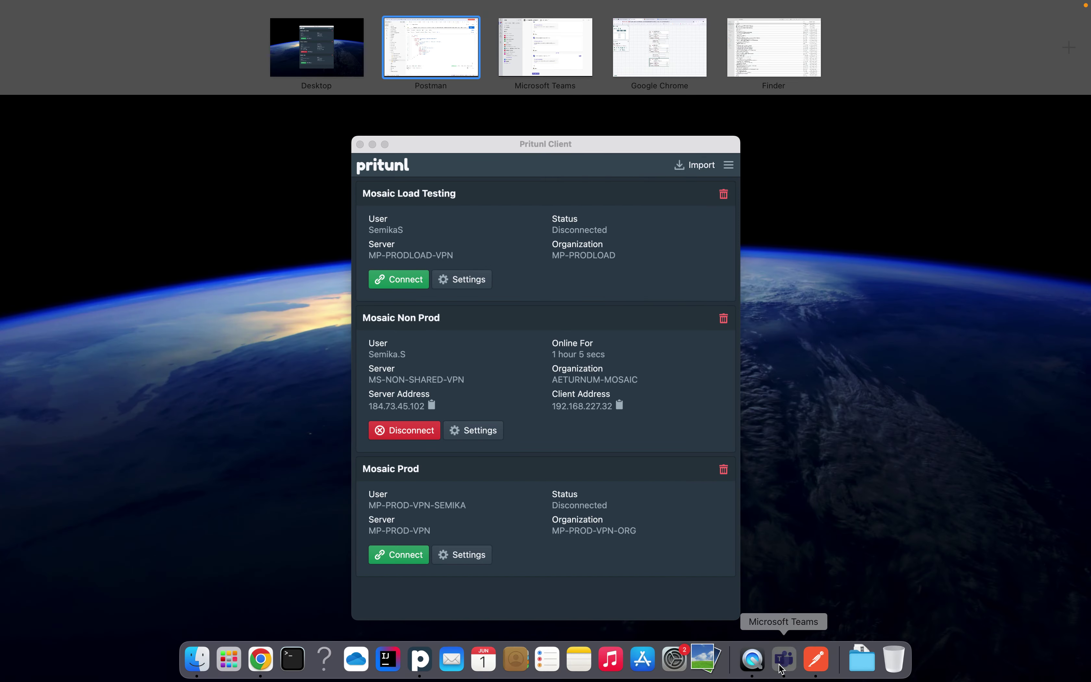
left_click(781, 668)
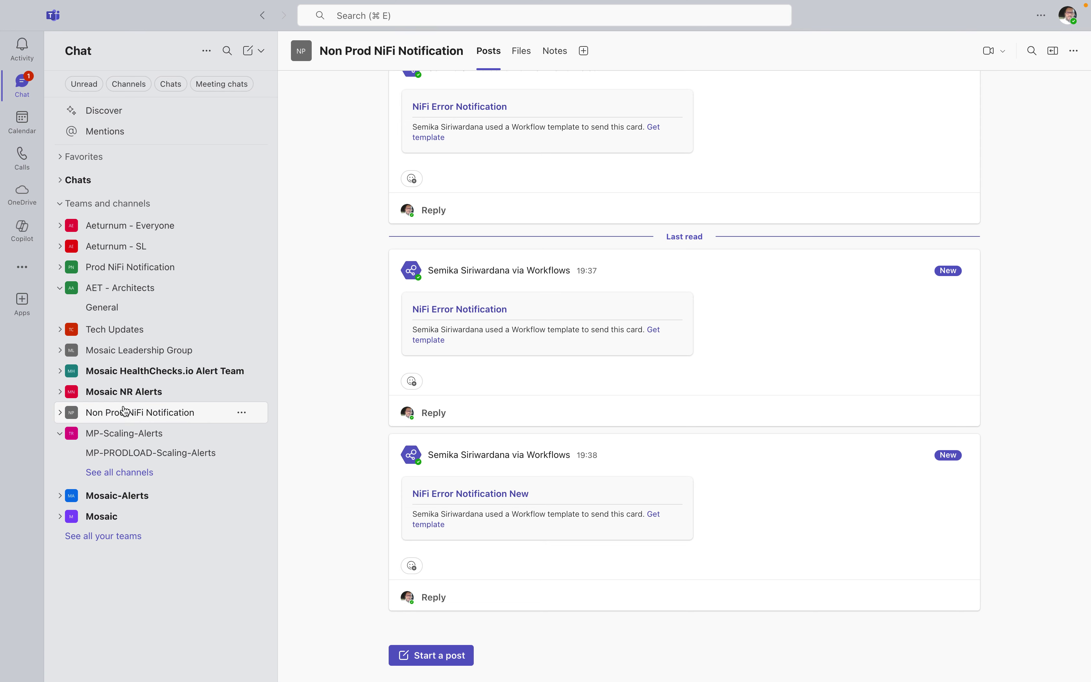
Highlight 'New' in the latest posted card title, then go back to Postman
double_click(519, 495)
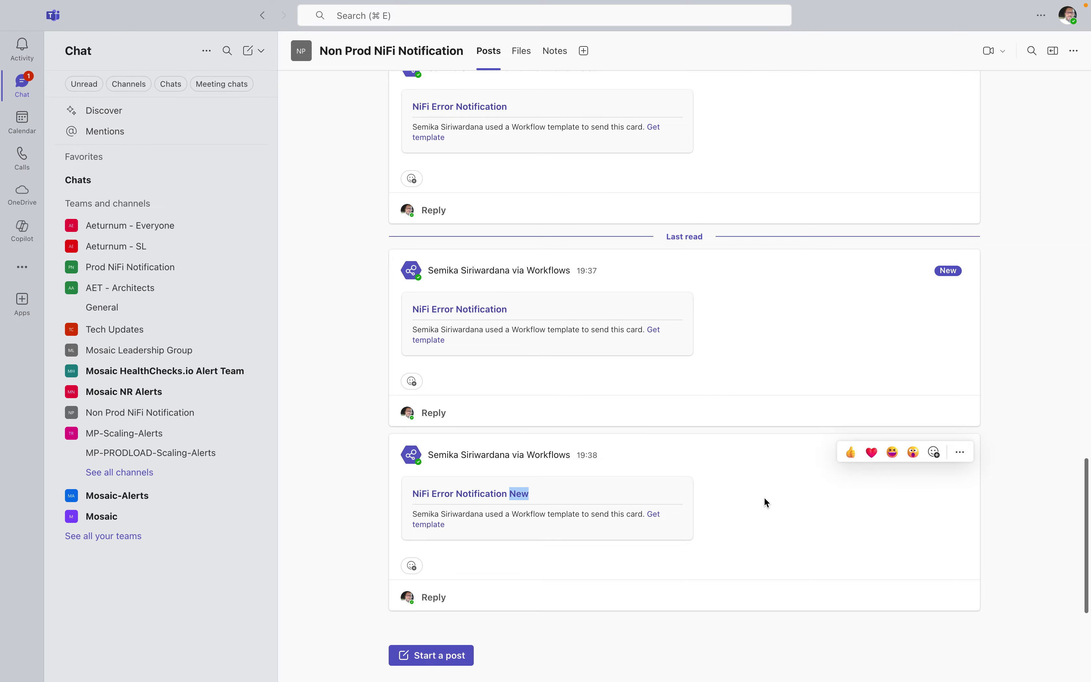
key("ctrl+Up")
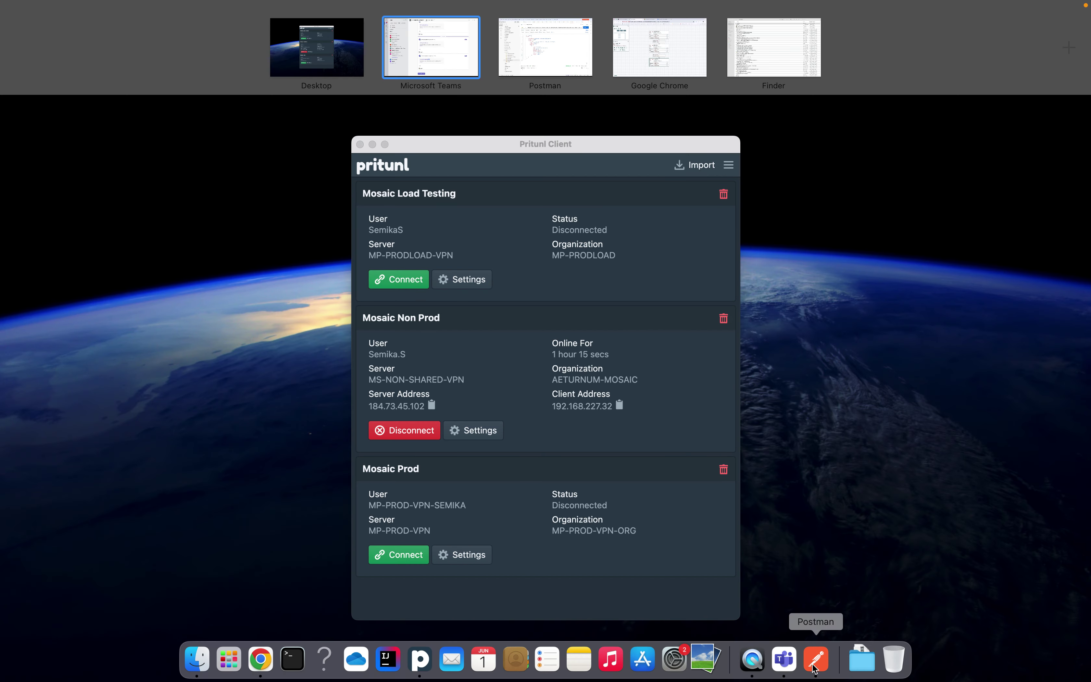
left_click(815, 659)
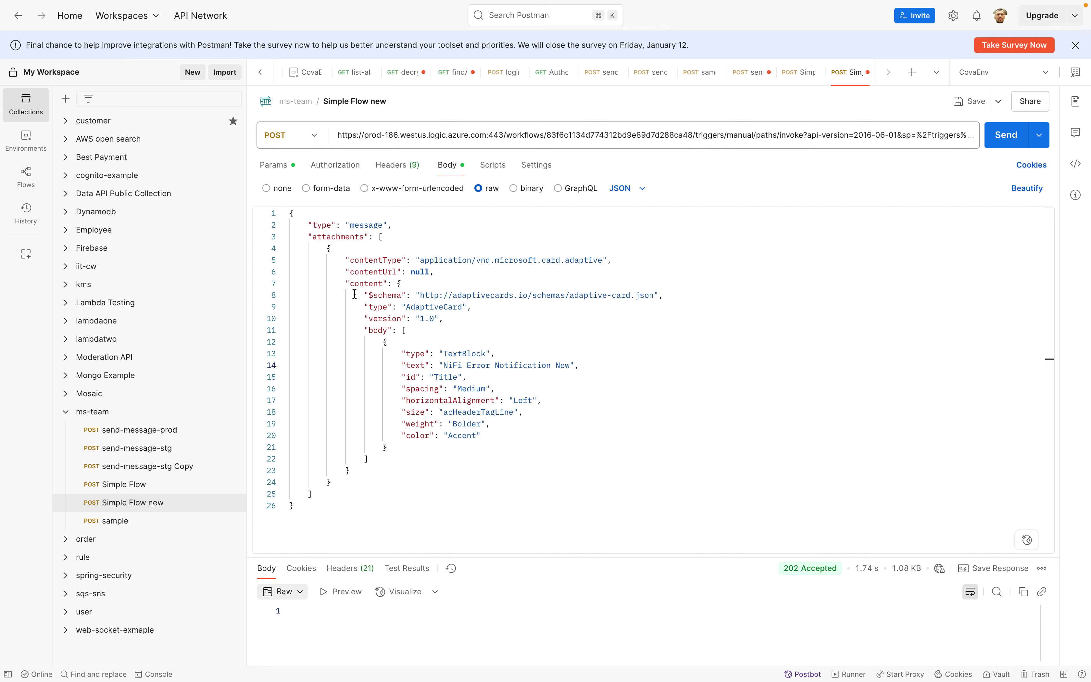
Trim ' New' so the card title reads 'NiFi Error Notification' again
double_click(398, 319)
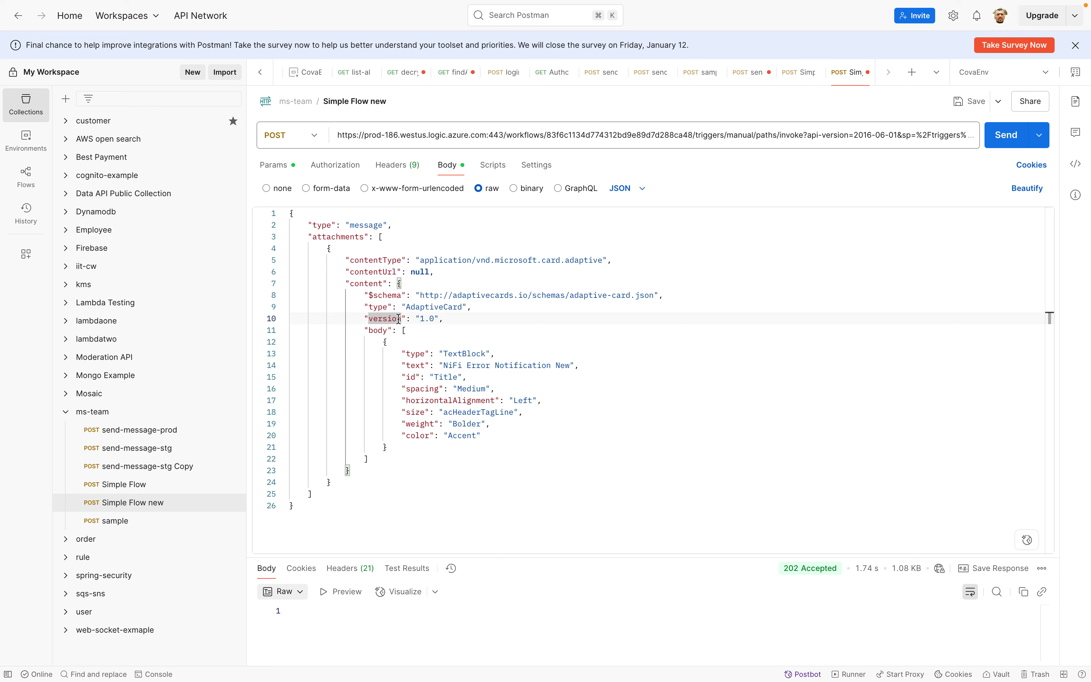
left_click(568, 365)
key("BackSpace")
key("BackSpace")
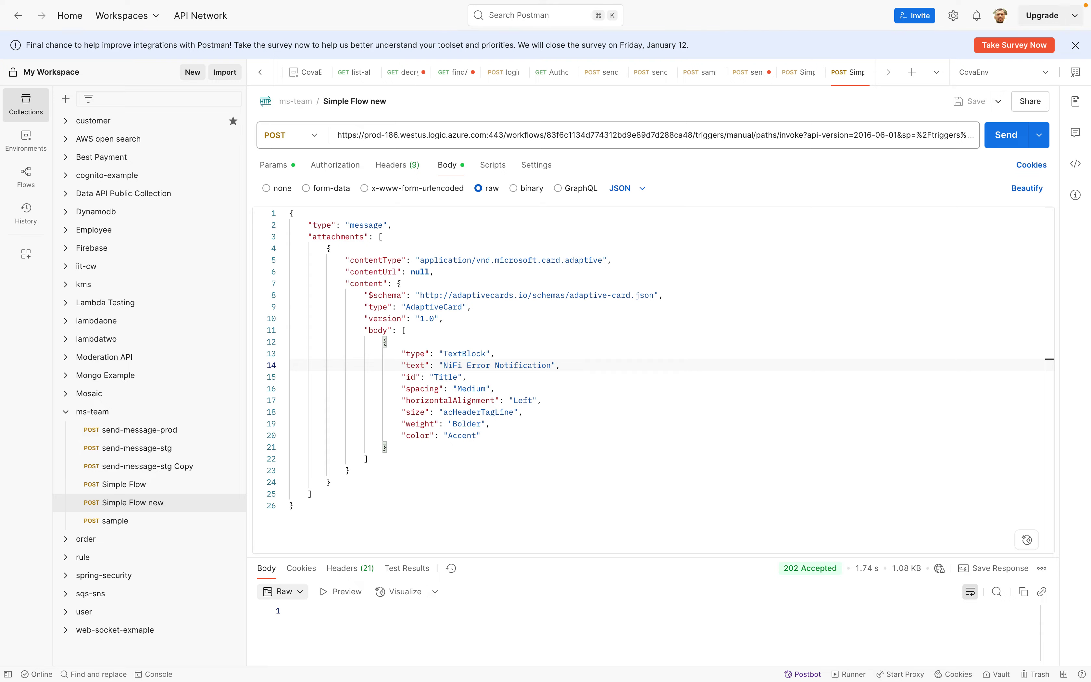
Select the entire workflow request URL in Postman and bring up the open-windows overview
key("ctrl+Up")
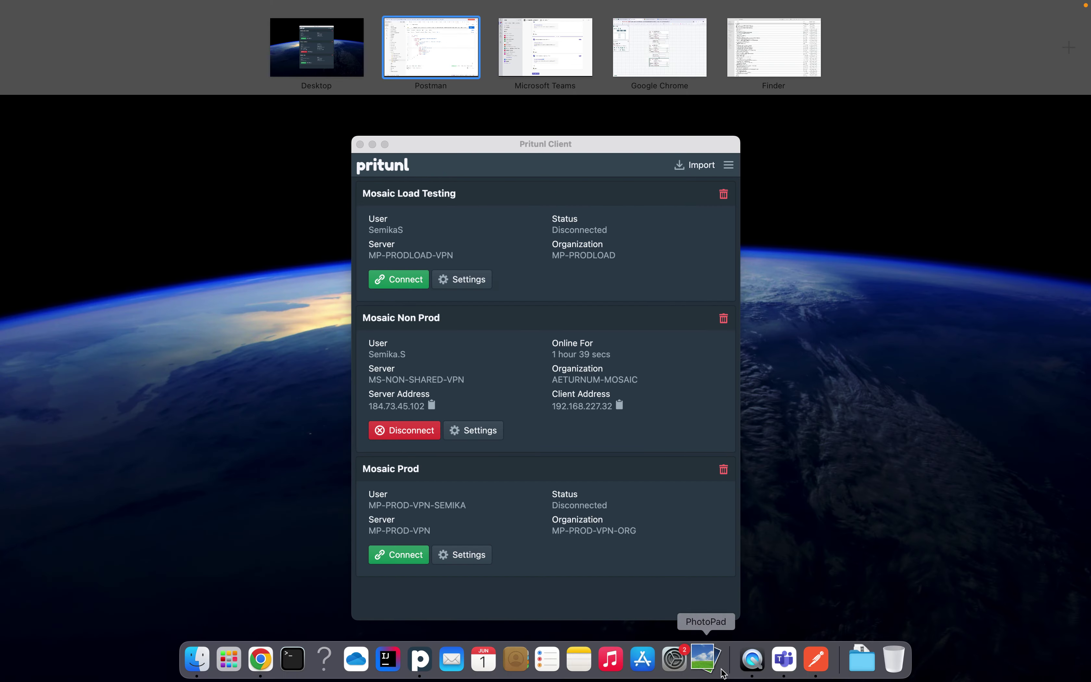
left_click(818, 660)
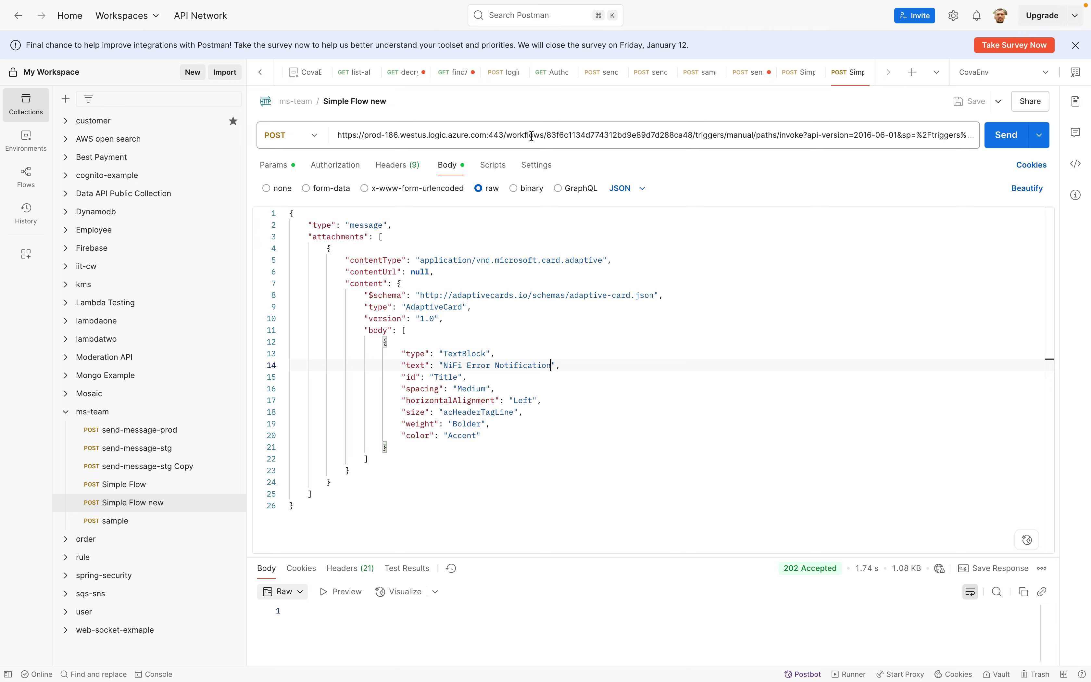
left_click(532, 136)
triple_click(532, 136)
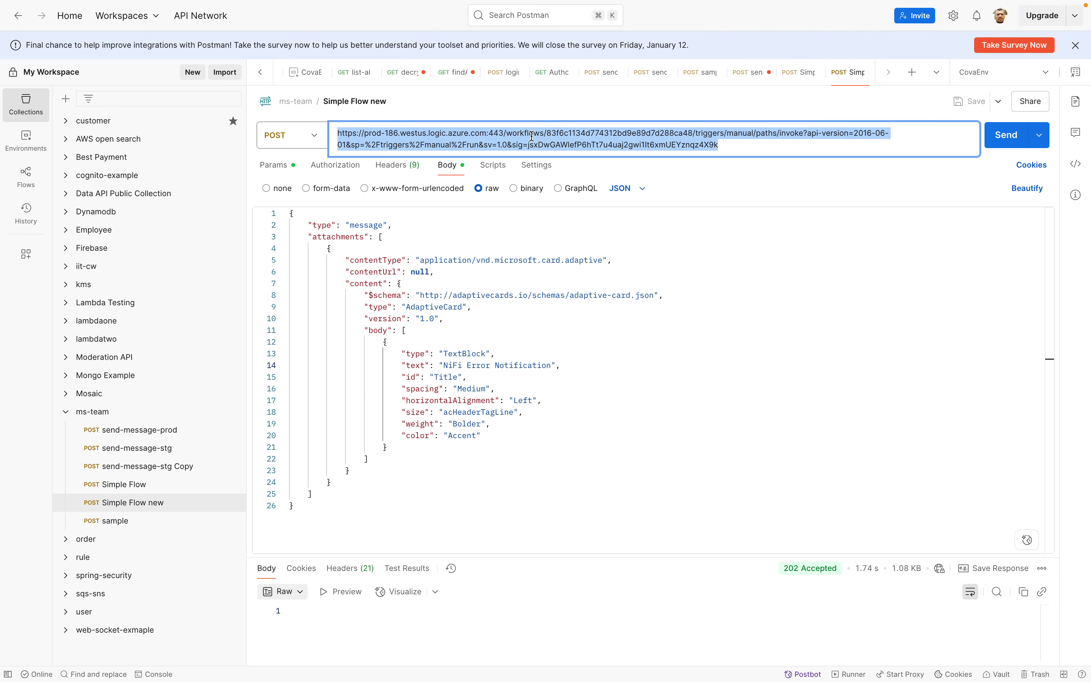
key("ctrl+Up")
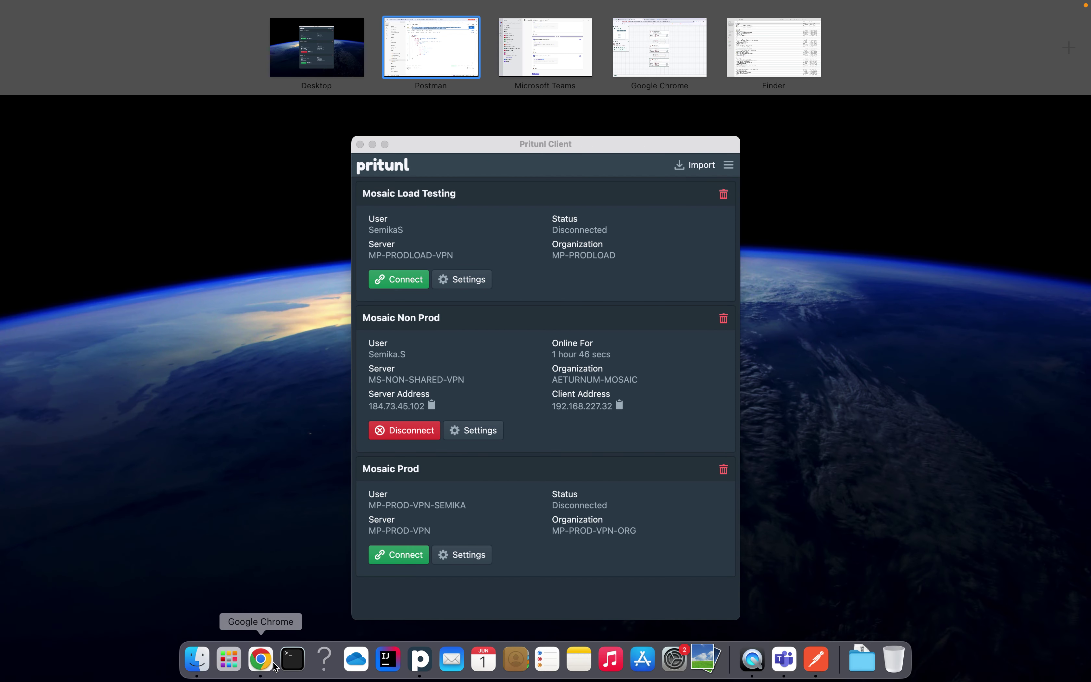
Review the GenerateFlowFile and ReplaceText processor configurations on the NiFi canvas
left_click(269, 664)
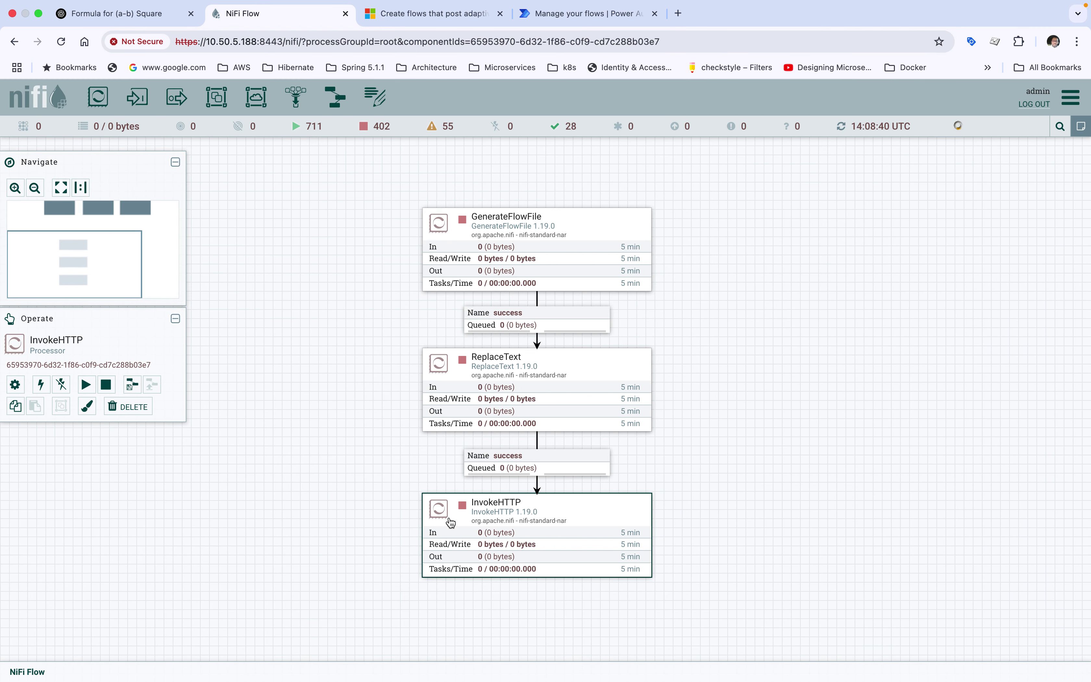
left_click(488, 266)
double_click(488, 266)
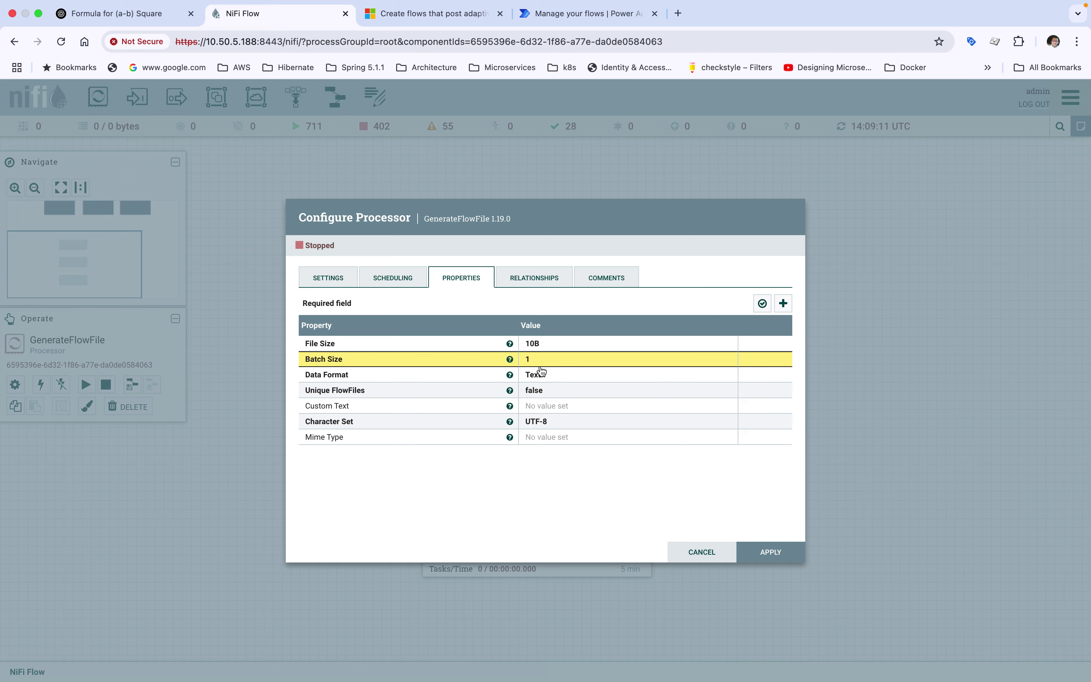
left_click(762, 553)
left_click(479, 366)
double_click(479, 365)
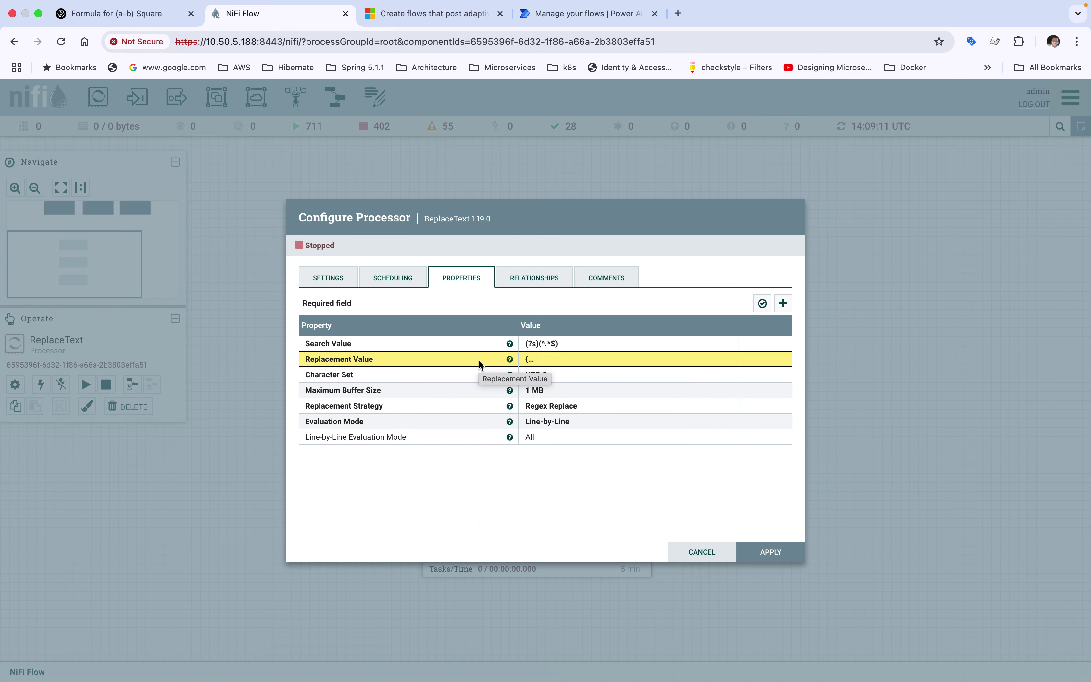
left_click(683, 552)
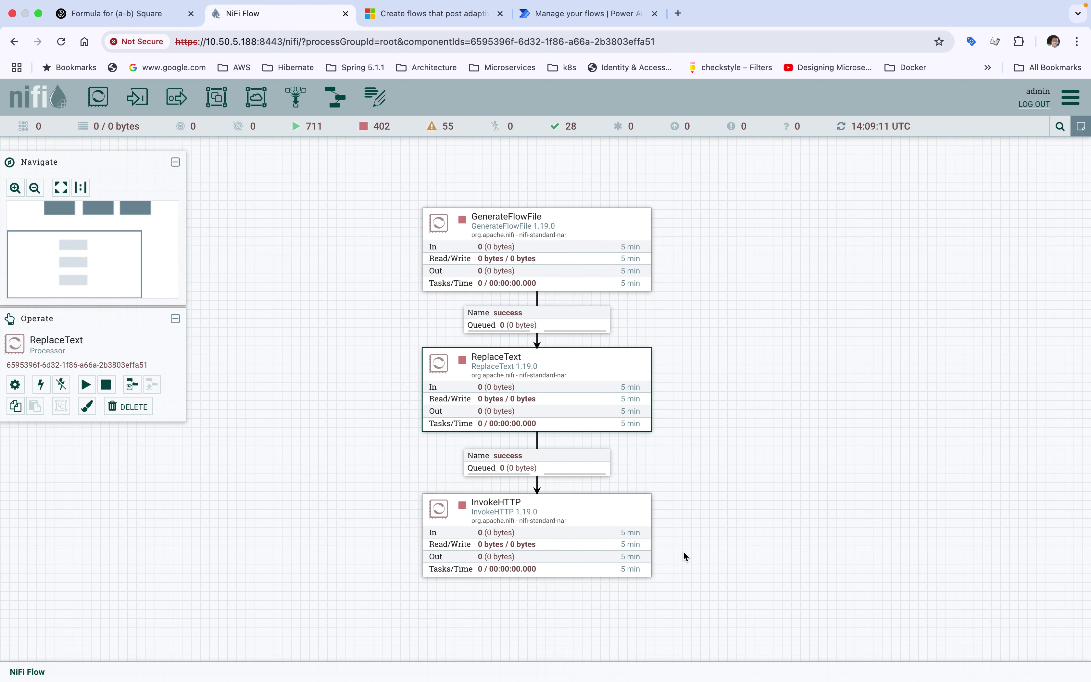
left_click(600, 253)
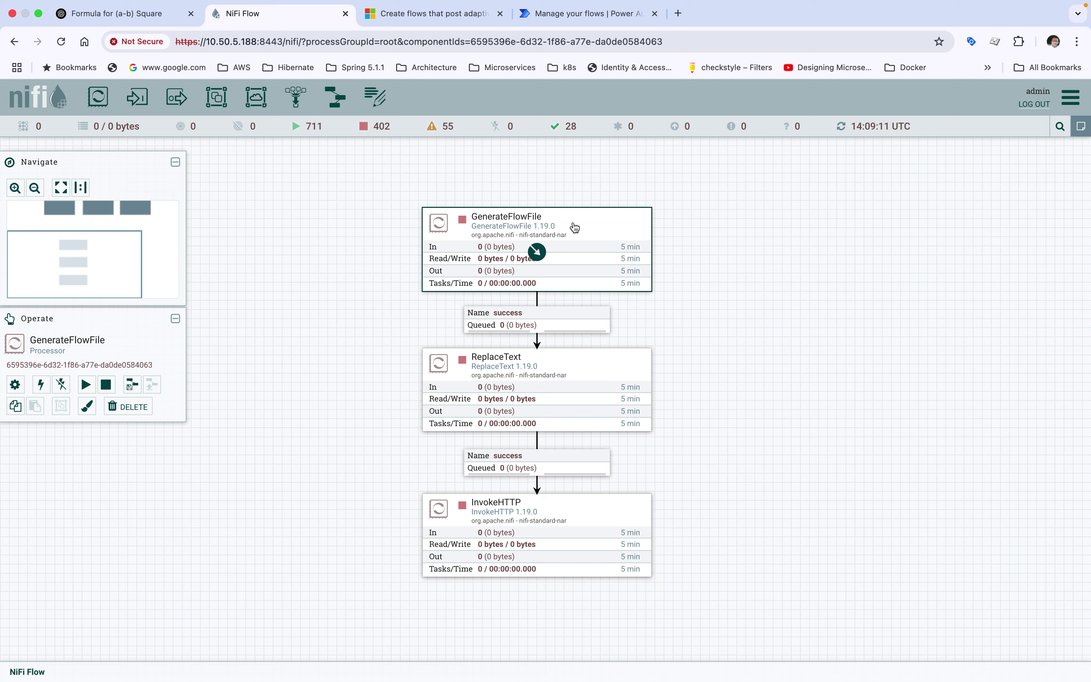
left_click(724, 231)
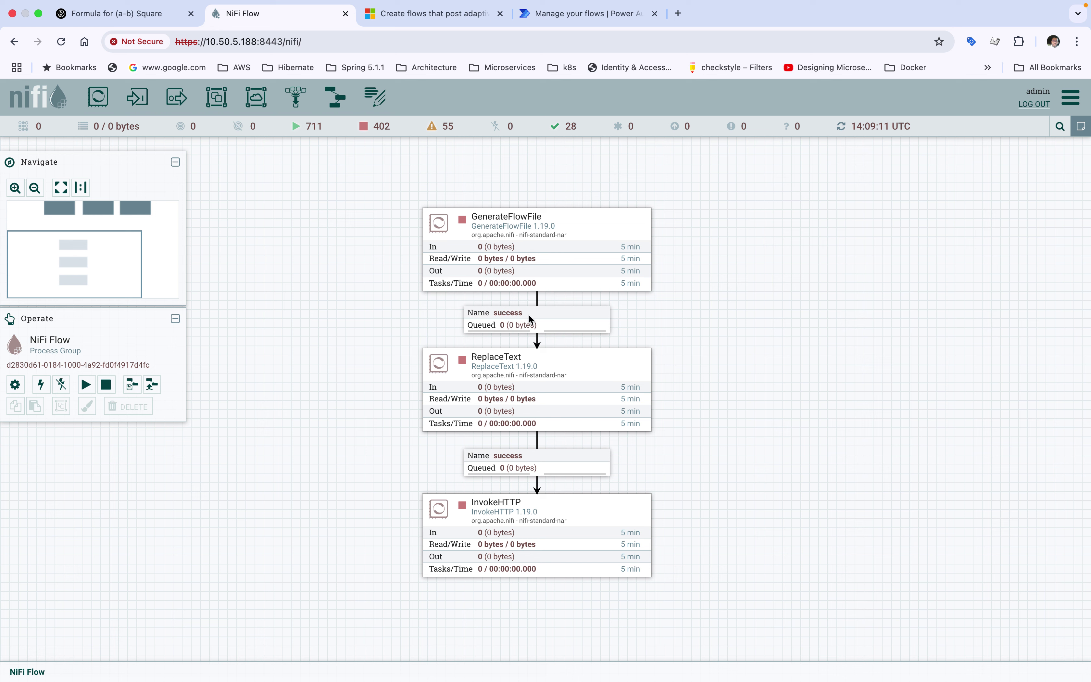
left_click(536, 324)
left_click(501, 375)
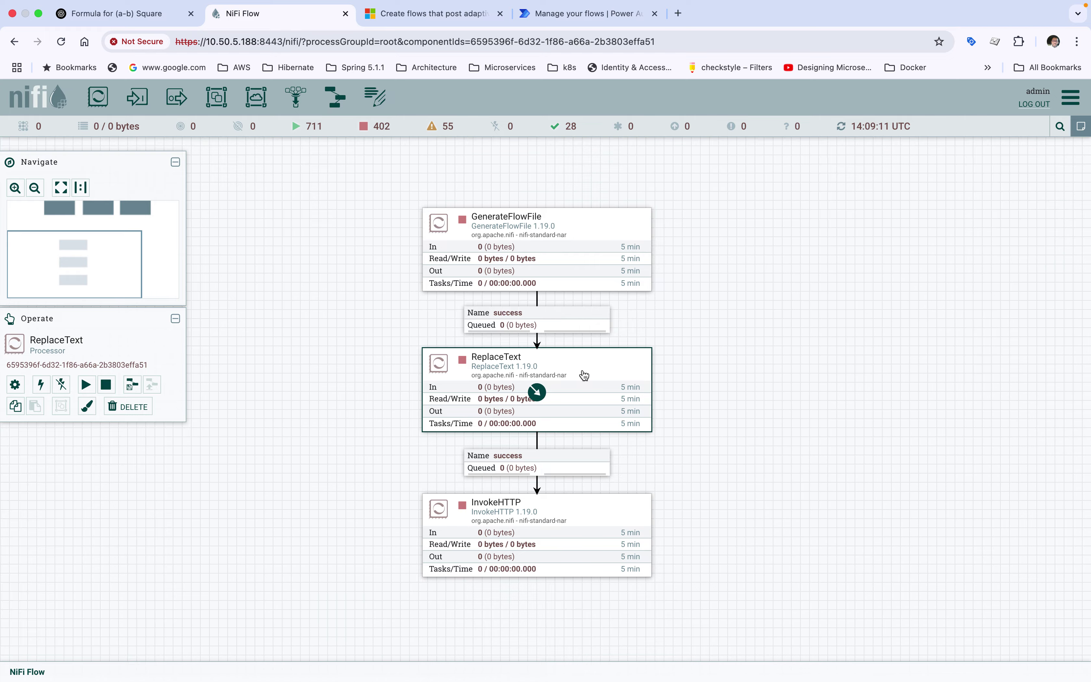
Select the full adaptive card JSON body in Postman for copying
key("ctrl+Up")
left_click(819, 665)
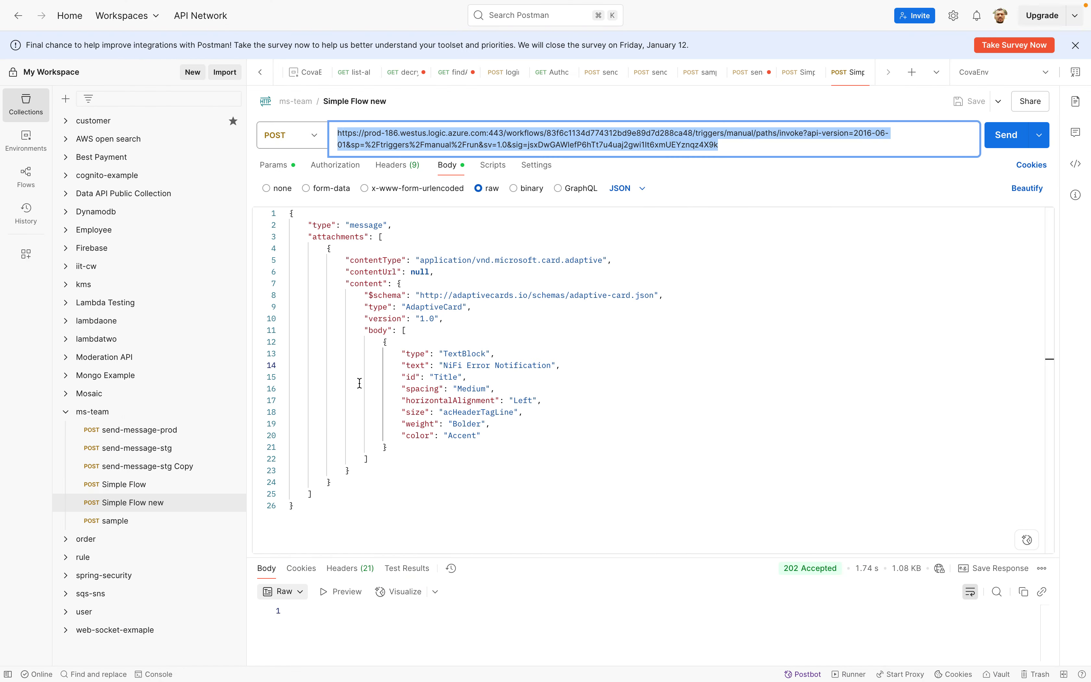
left_click(408, 332)
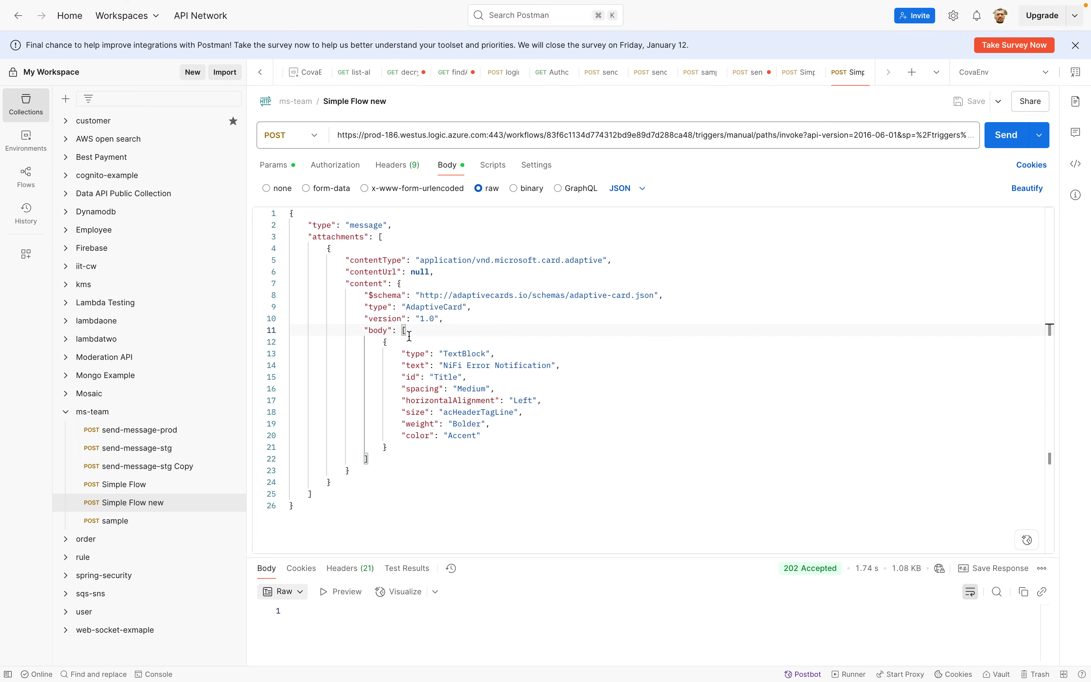
key("super+a")
key("super+c")
key("ctrl+Up")
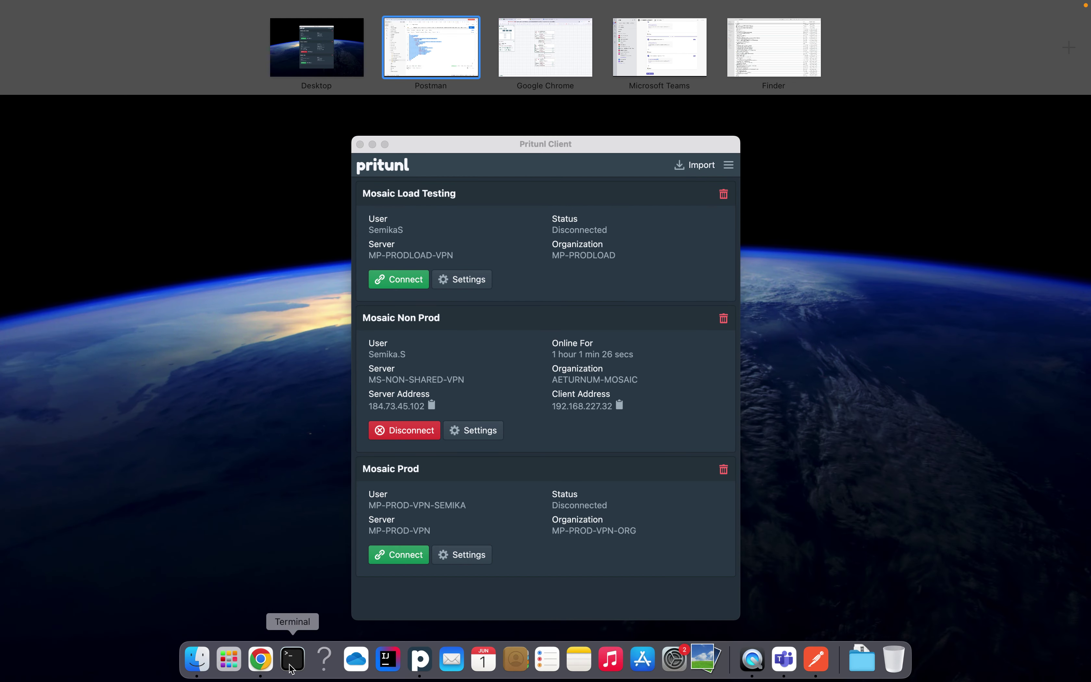
Paste the adaptive card JSON over ReplaceText's Replacement Value in an enlarged editor
left_click(261, 659)
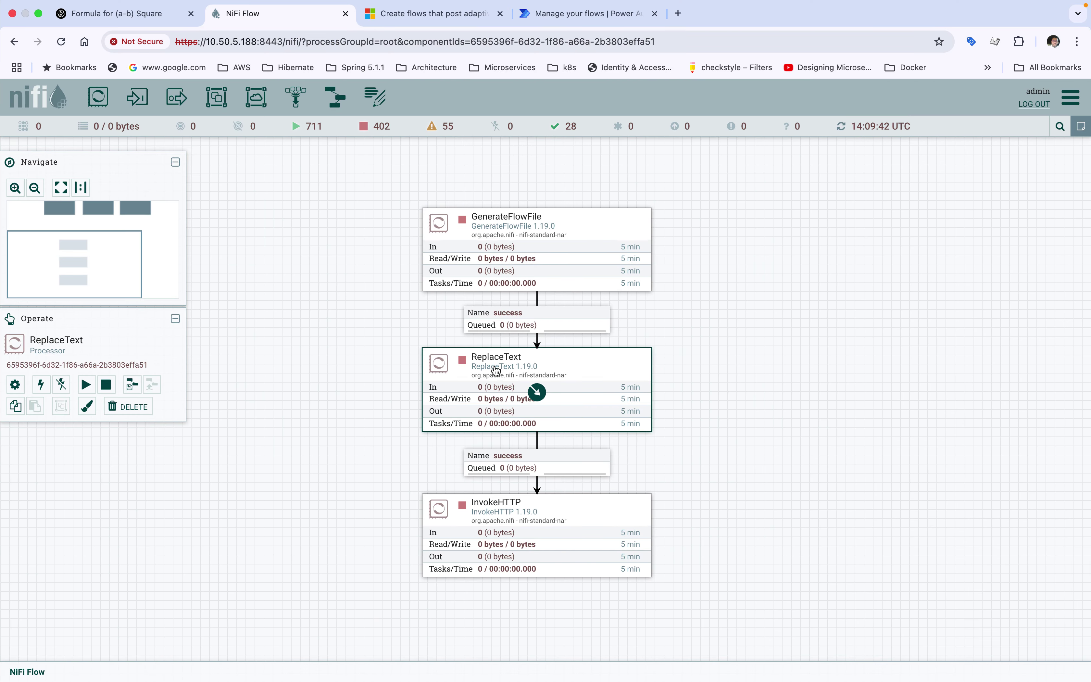
double_click(496, 369)
left_click(532, 359)
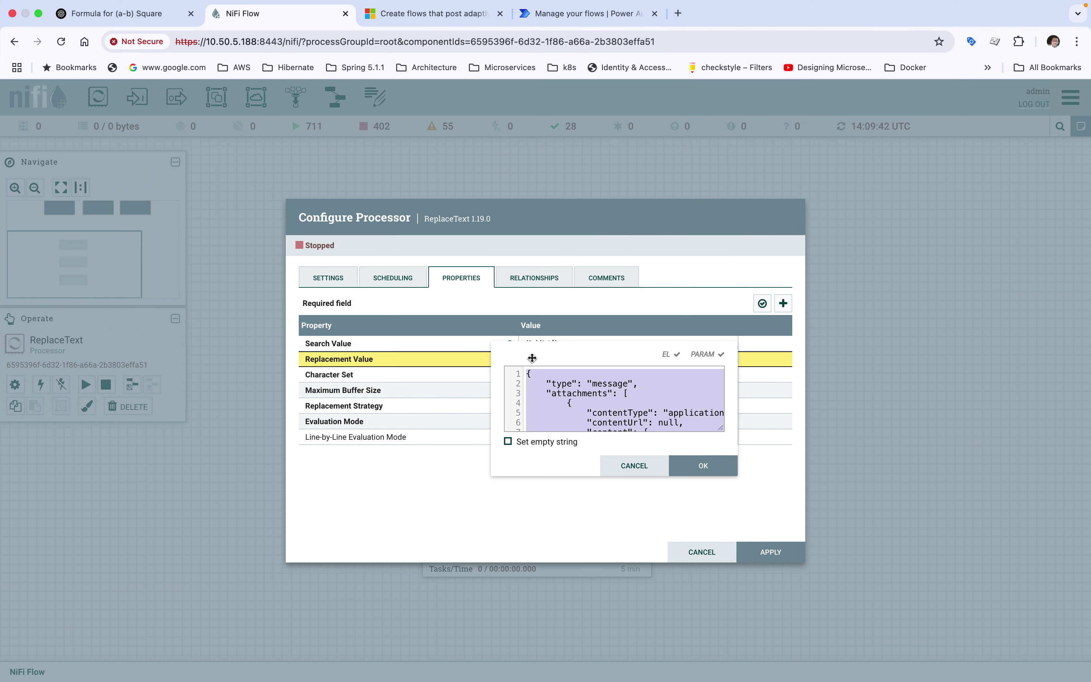
left_click_drag(548, 344, 384, 173)
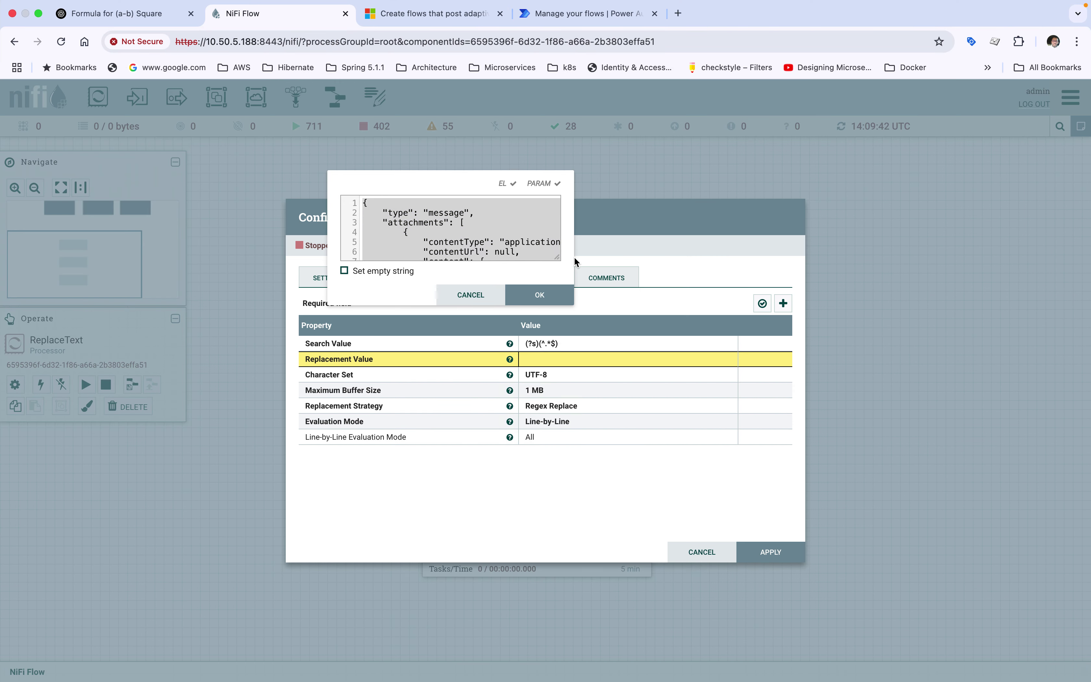
left_click_drag(557, 258, 1022, 576)
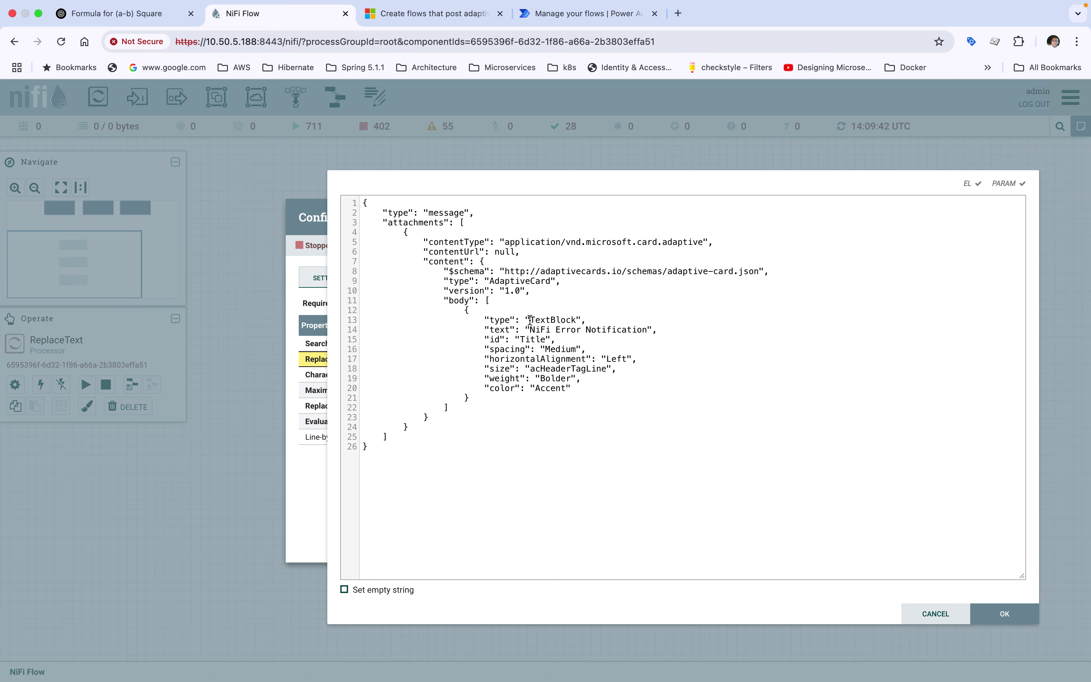
key("super+a")
key("super+v")
Check the pasted JSON, confirm the Replacement Value and apply the ReplaceText configuration
double_click(548, 319)
left_click(377, 450)
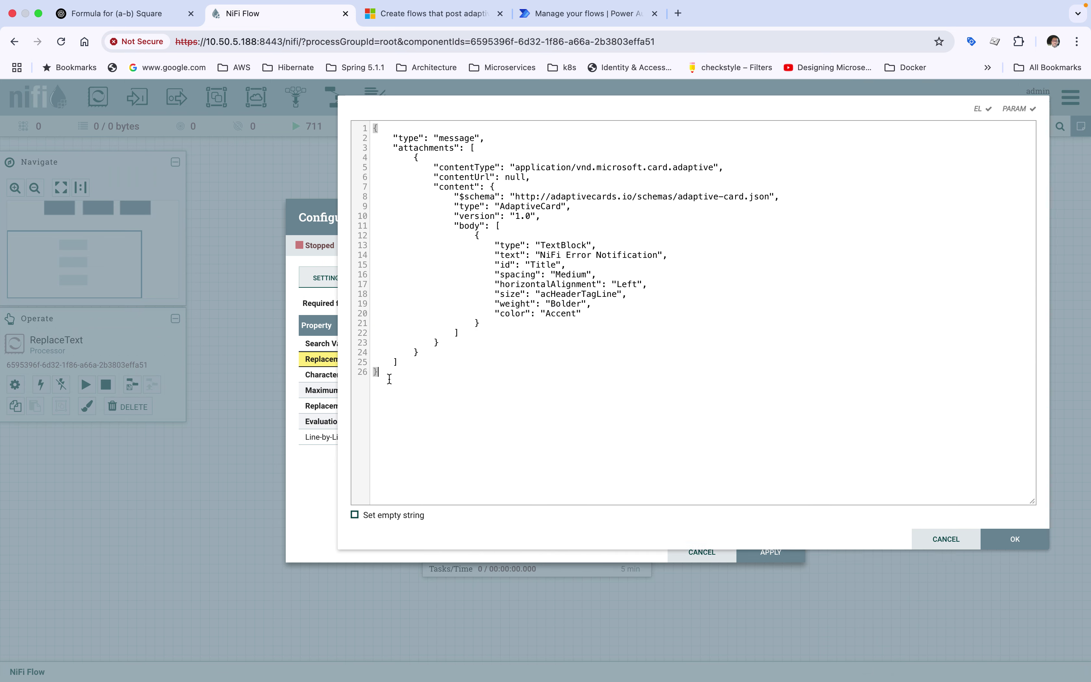
left_click_drag(836, 124, 745, 220)
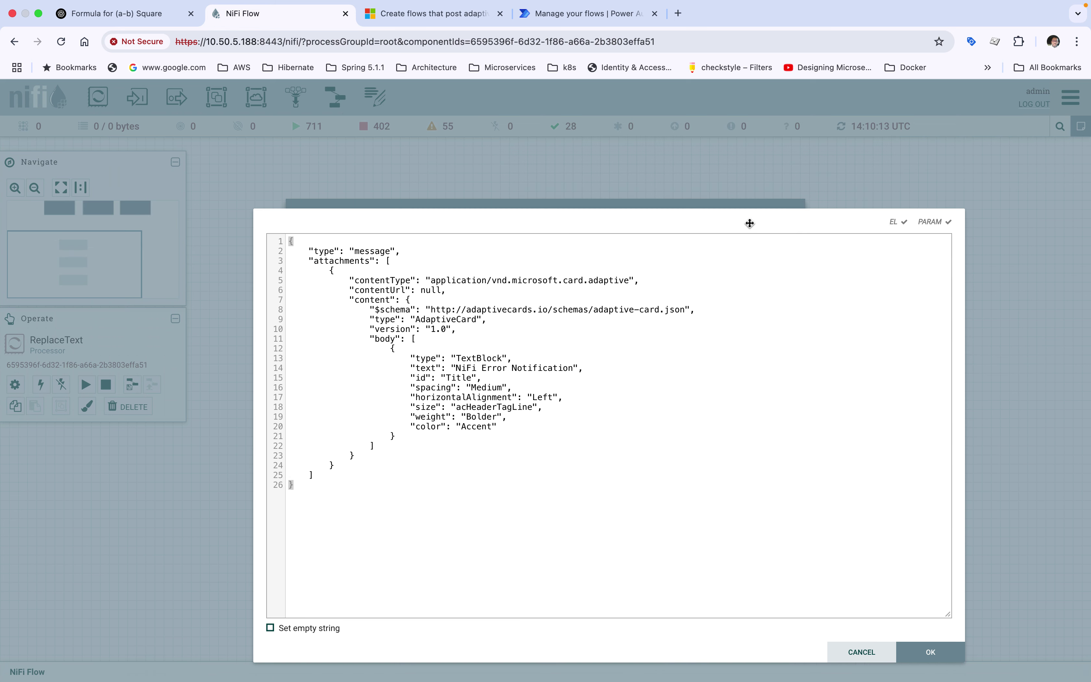
mouse_move(899, 228)
left_click(453, 377)
double_click(450, 318)
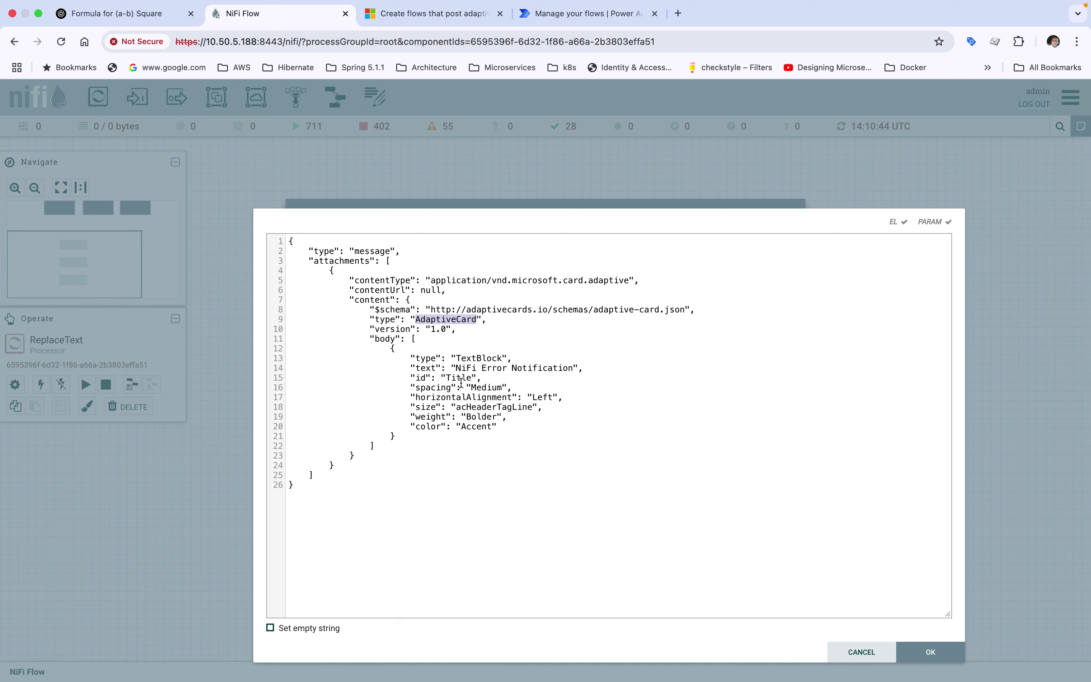
left_click(921, 656)
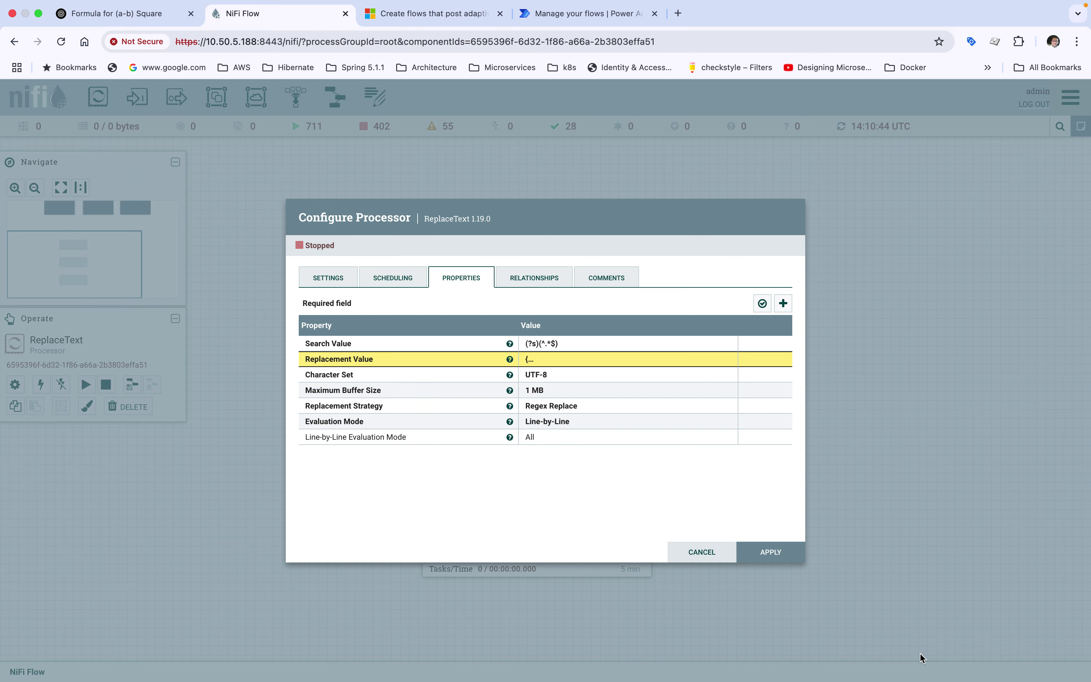
left_click(769, 554)
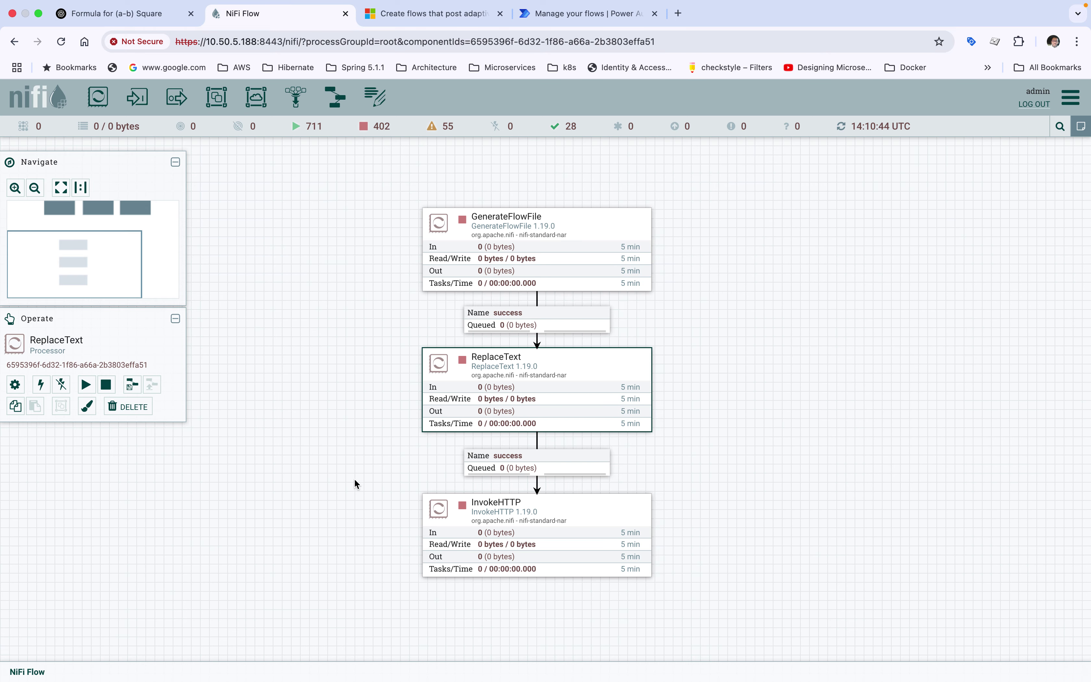
left_click(462, 511)
Open InvokeHTTP's configuration, select Postman's request URL, then switch to the Teams channel
double_click(462, 511)
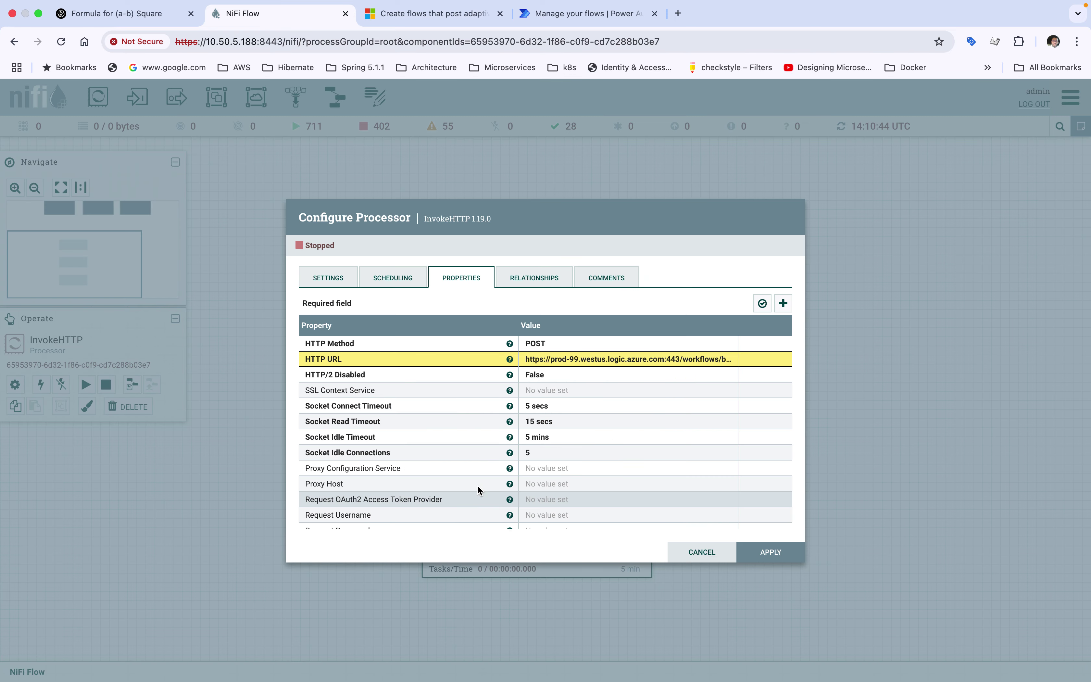
key("ctrl+Up")
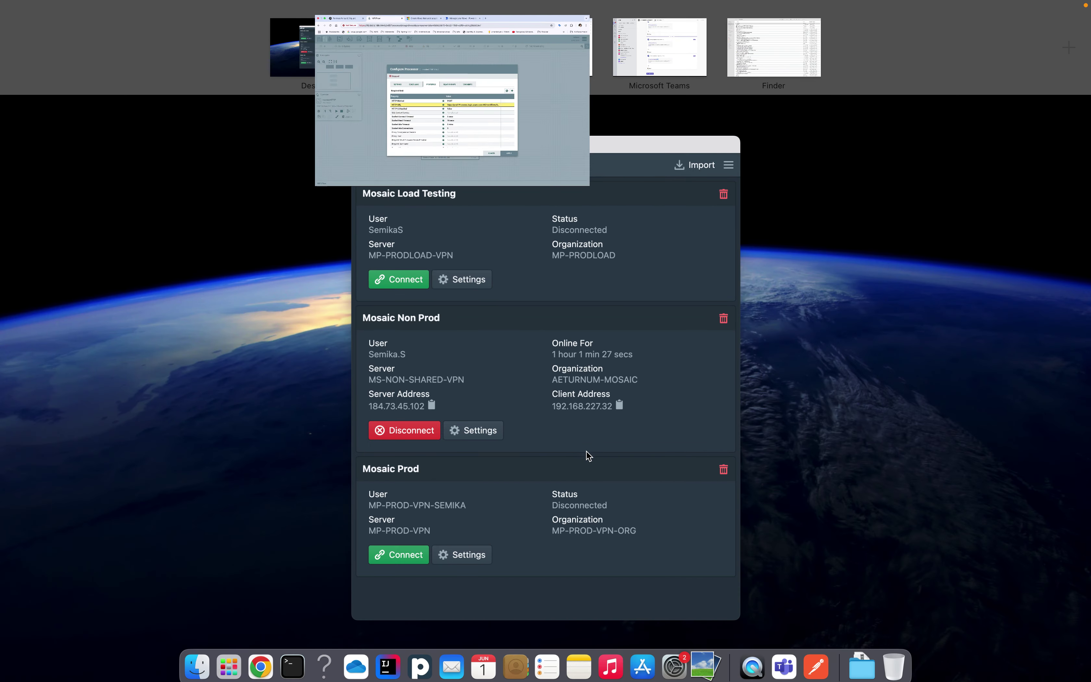
left_click(815, 660)
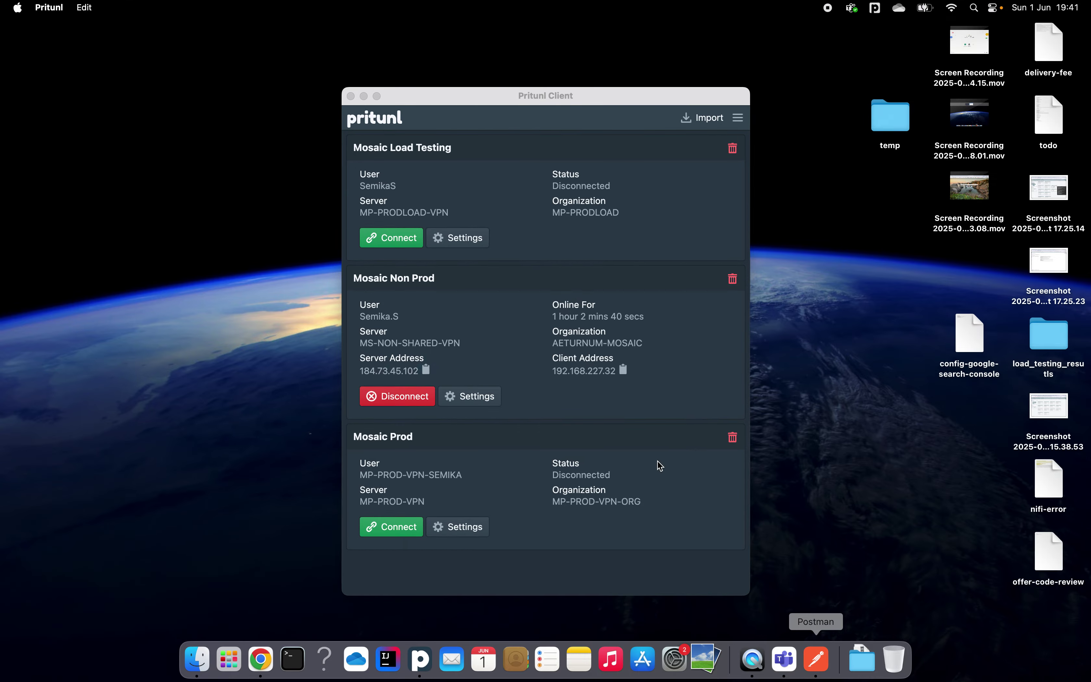
triple_click(509, 131)
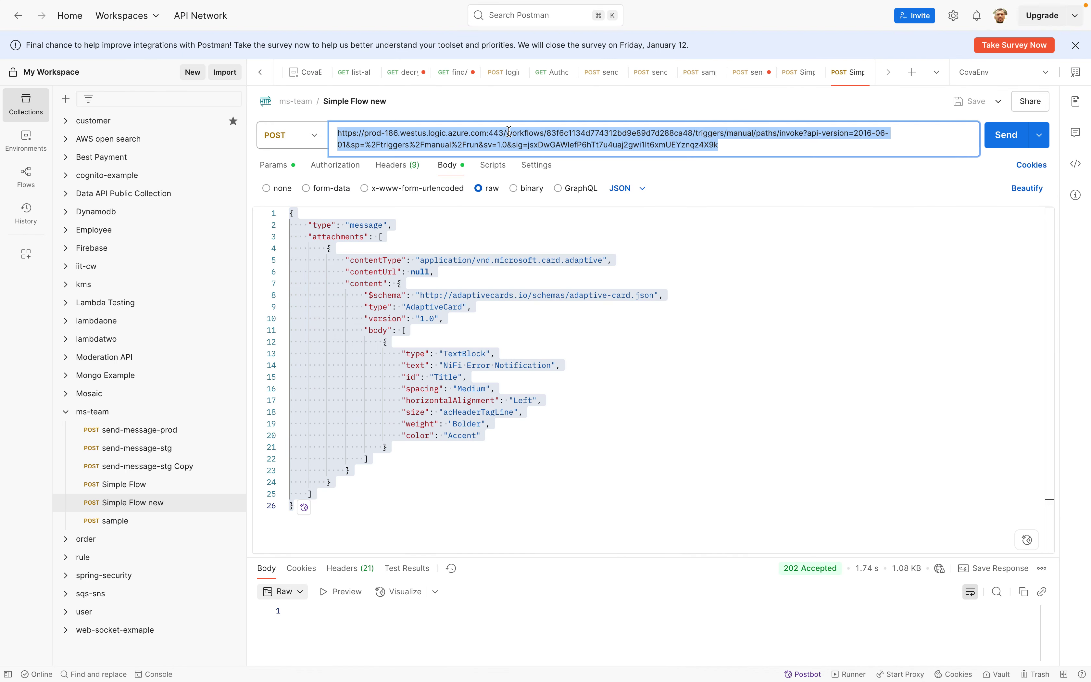
key("ctrl+Up")
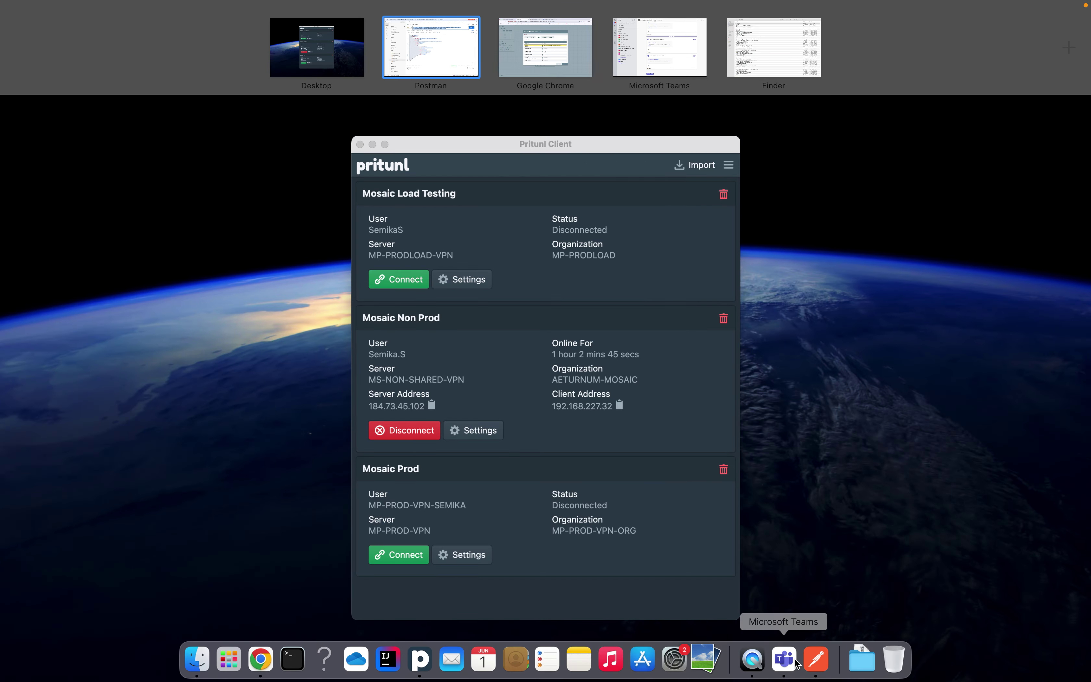
left_click(784, 658)
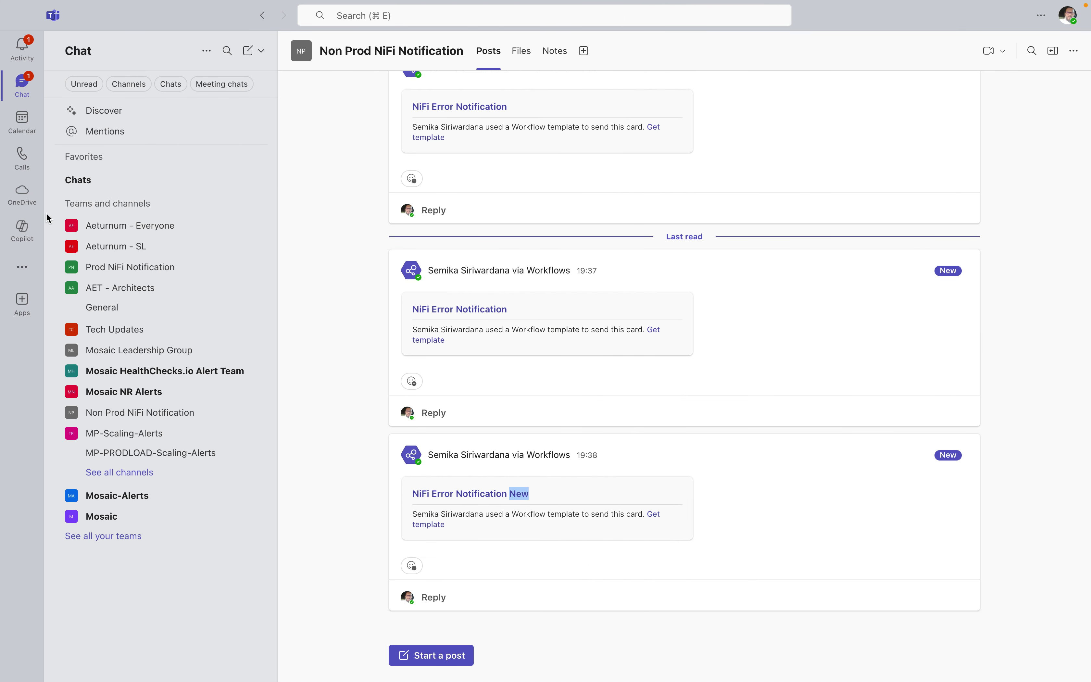
From Workflows, edit the NiFi error notification flow and copy its webhook trigger's HTTP POST URL
left_click(23, 269)
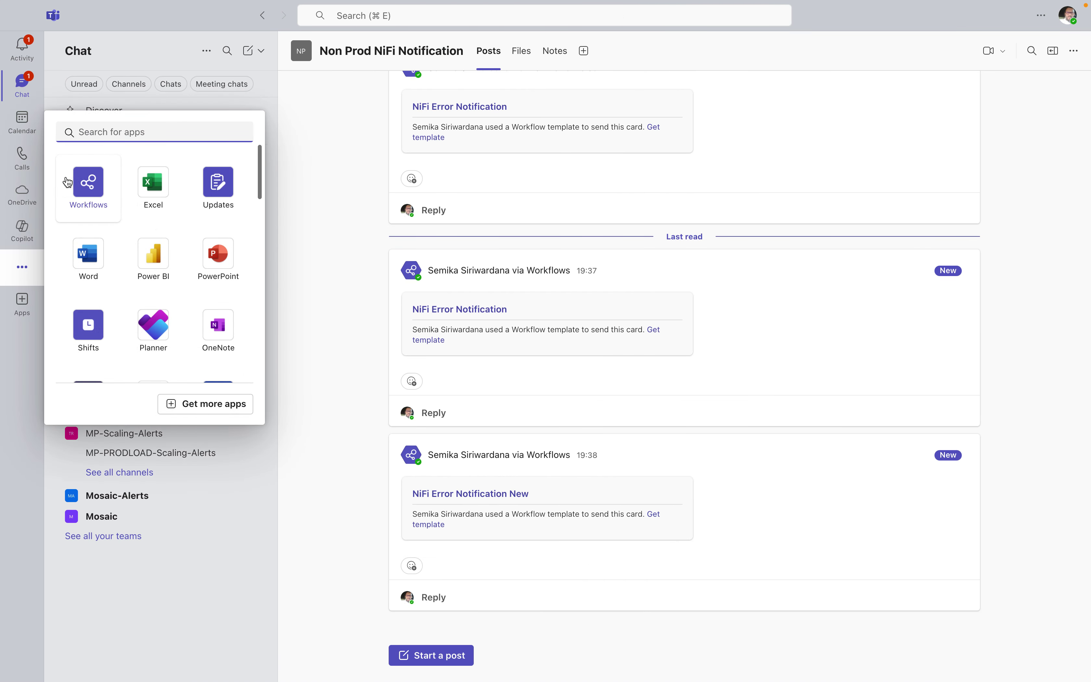
left_click(66, 176)
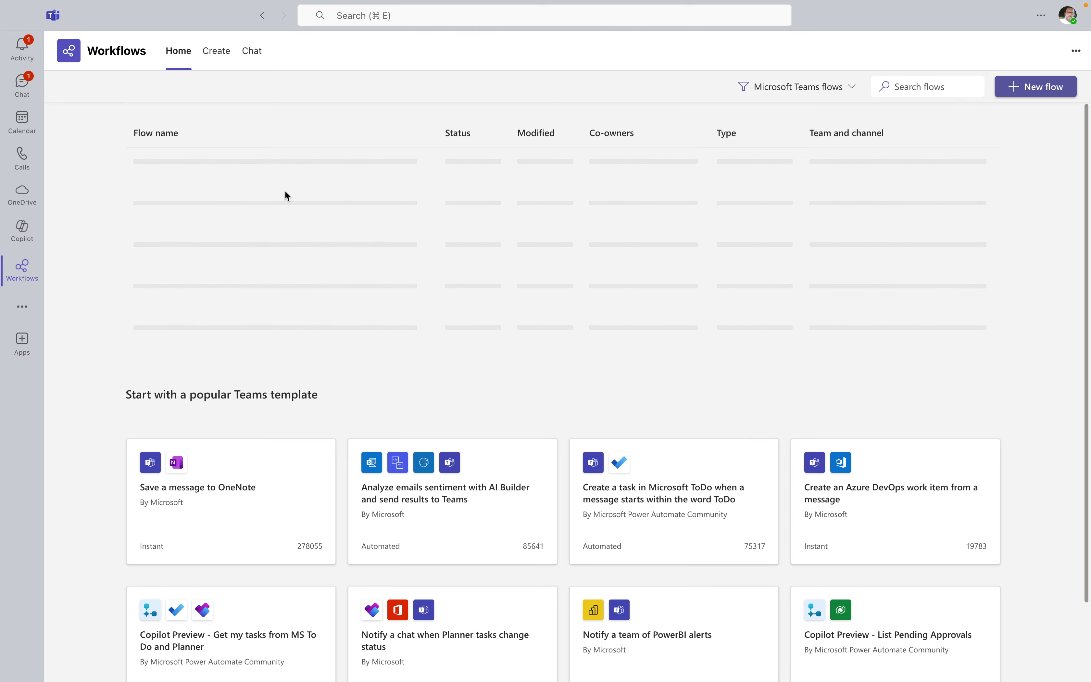
left_click(204, 165)
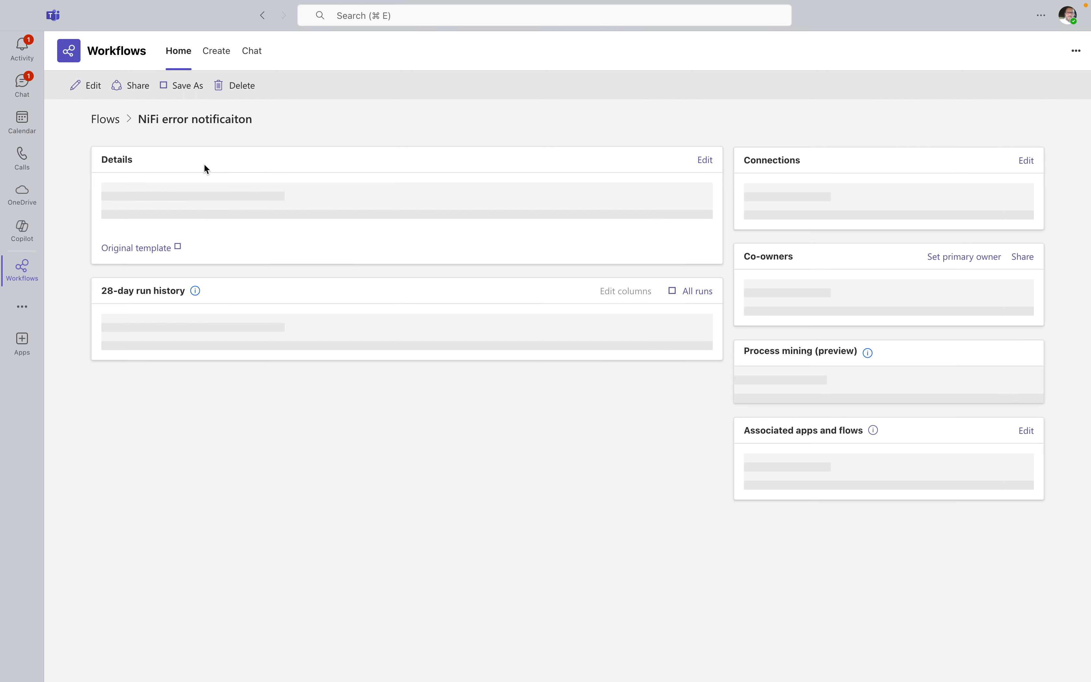
left_click(99, 92)
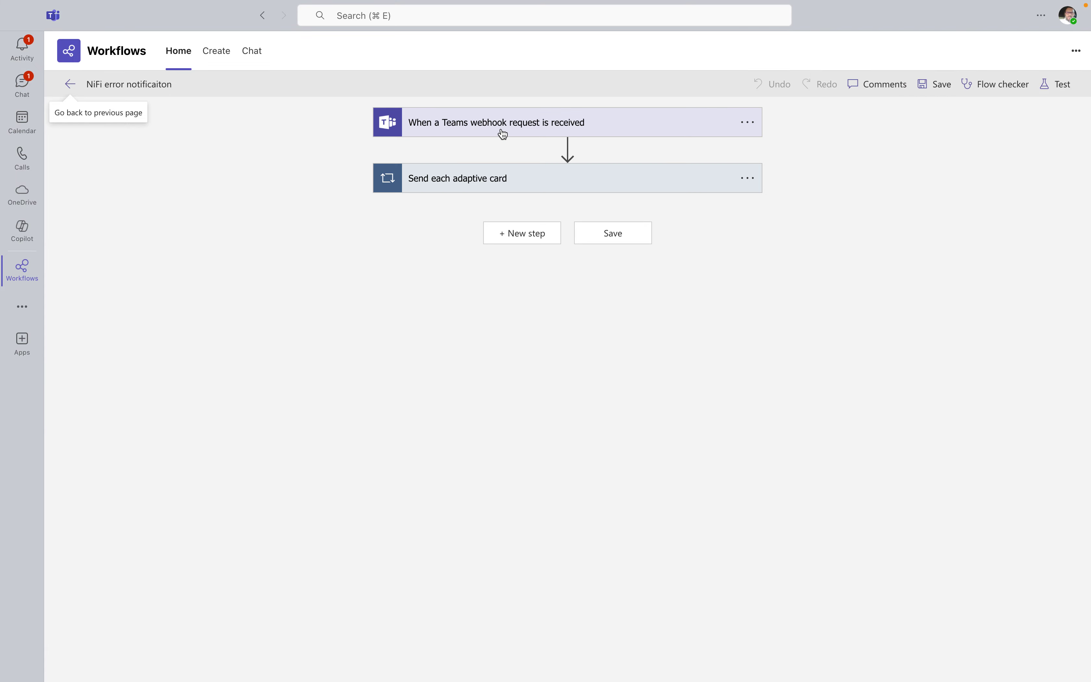
left_click(501, 130)
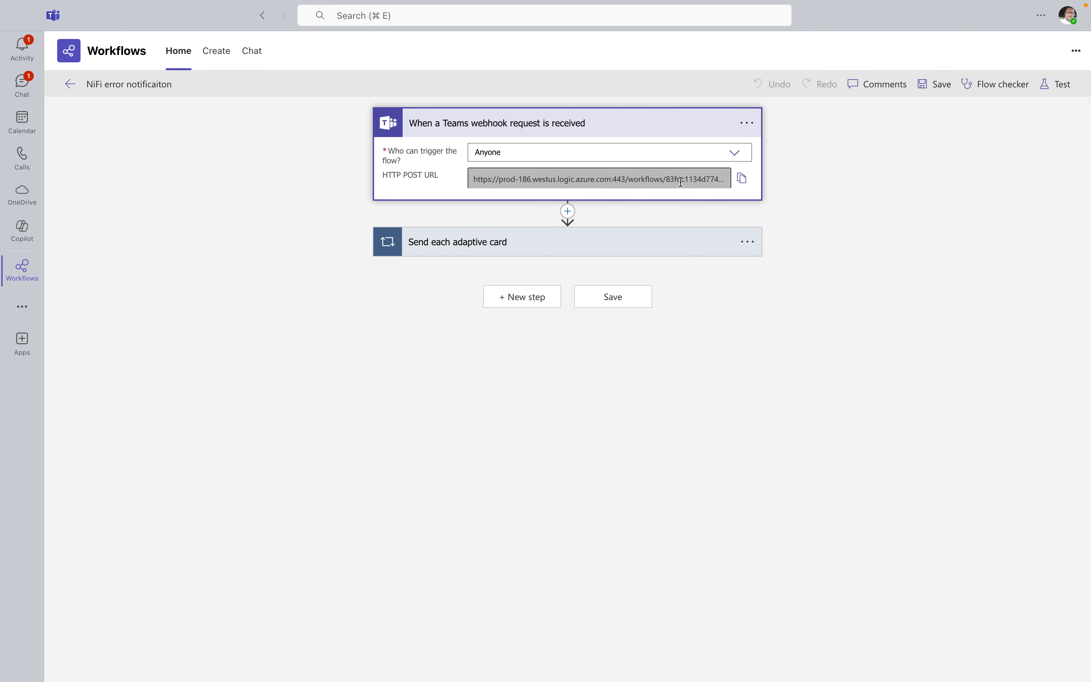
left_click(741, 181)
key("ctrl+Up")
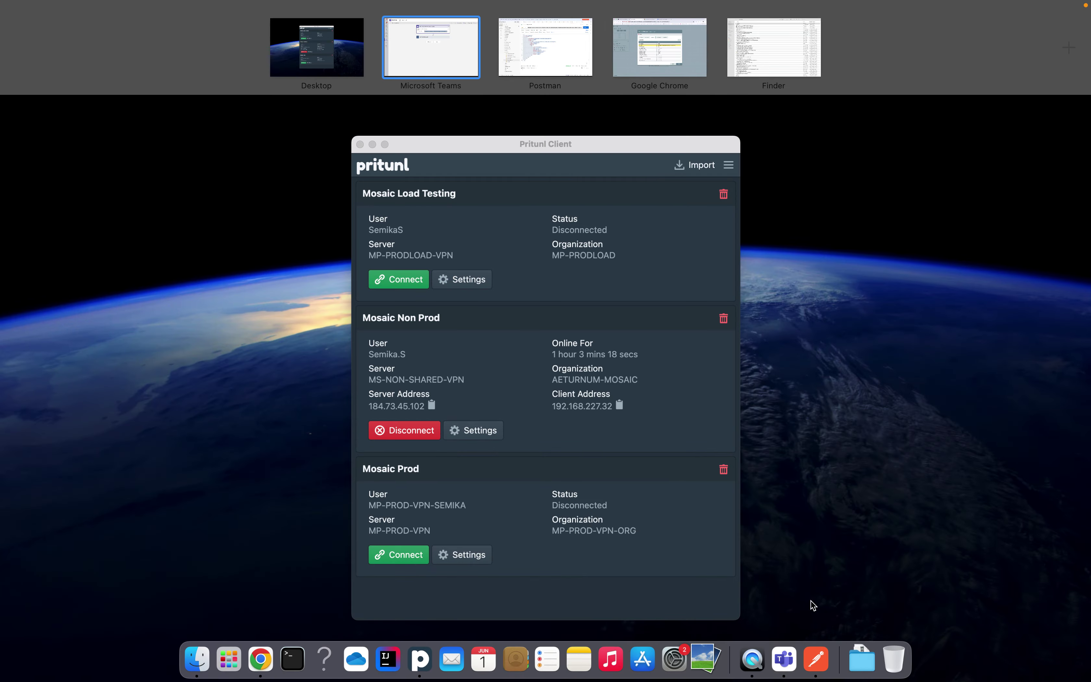
Replace InvokeHTTP's HTTP URL with the copied Teams webhook URL
left_click(261, 661)
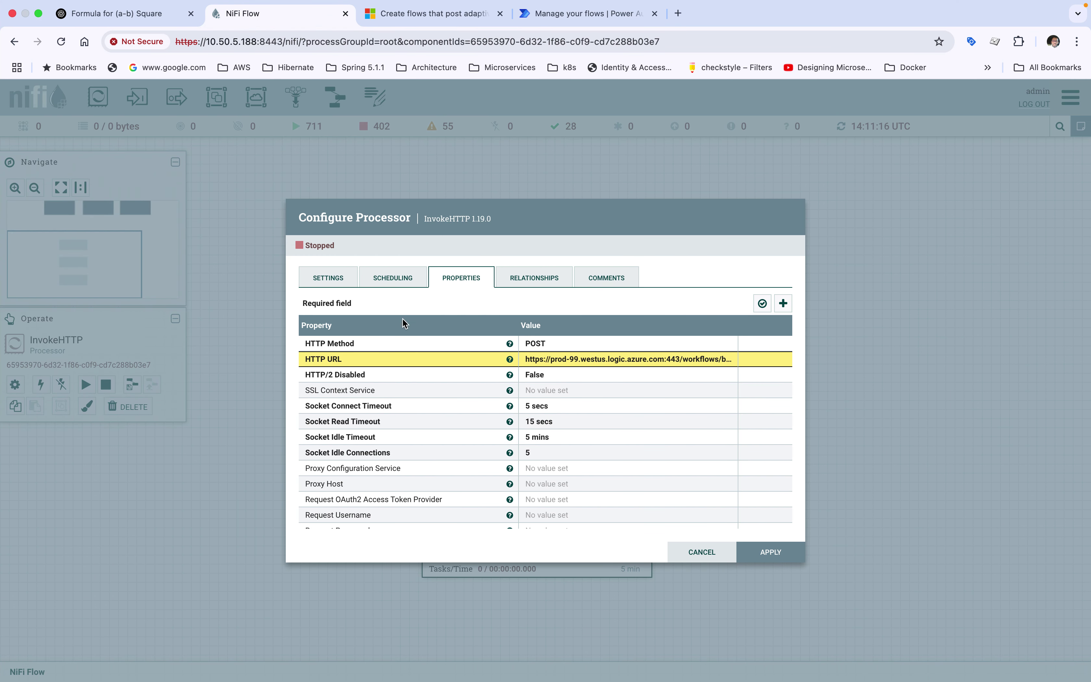
left_click(565, 359)
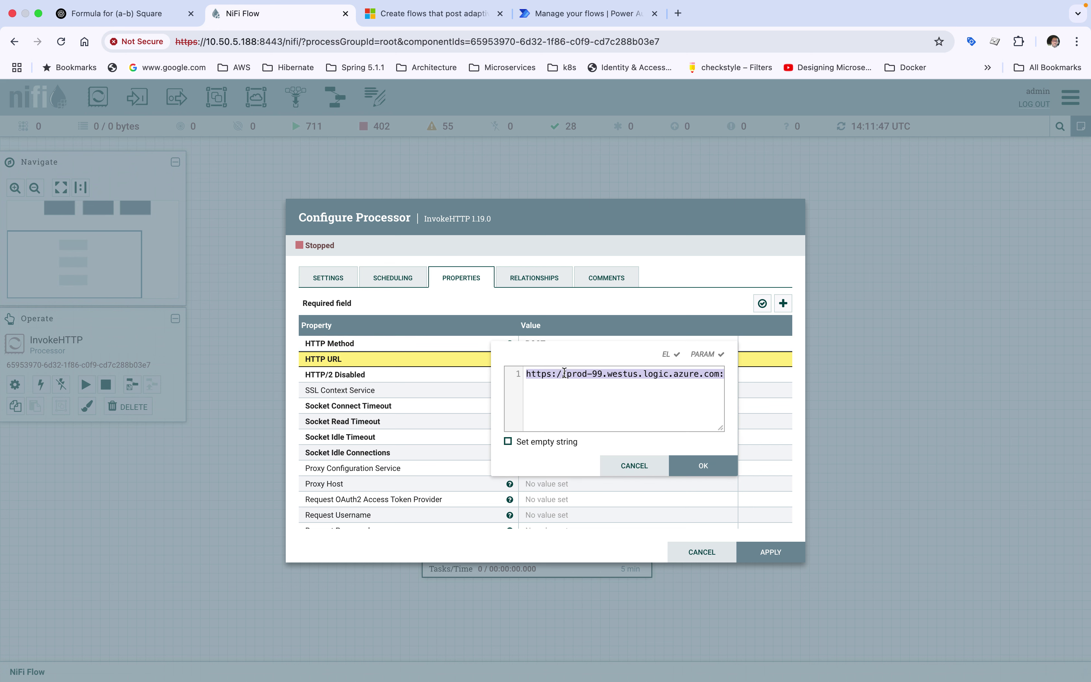
key("BackSpace")
key("super+v")
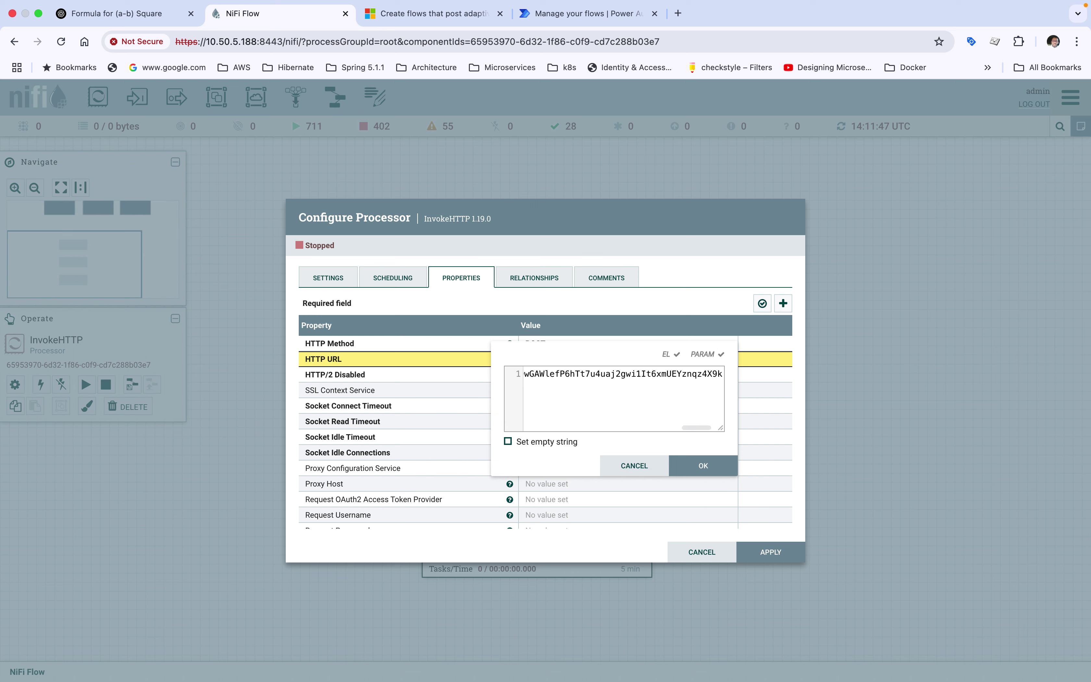
left_click(707, 470)
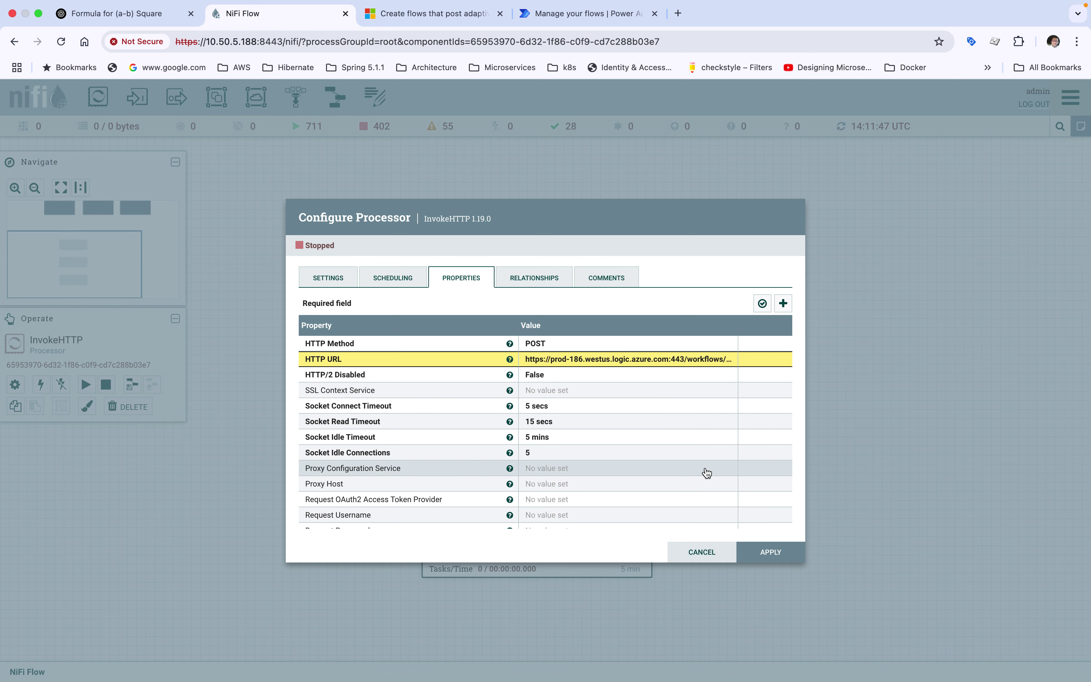
Confirm the Request Content-Type is application/json and review the remaining InvokeHTTP properties
scroll(551, 419, "down", 3)
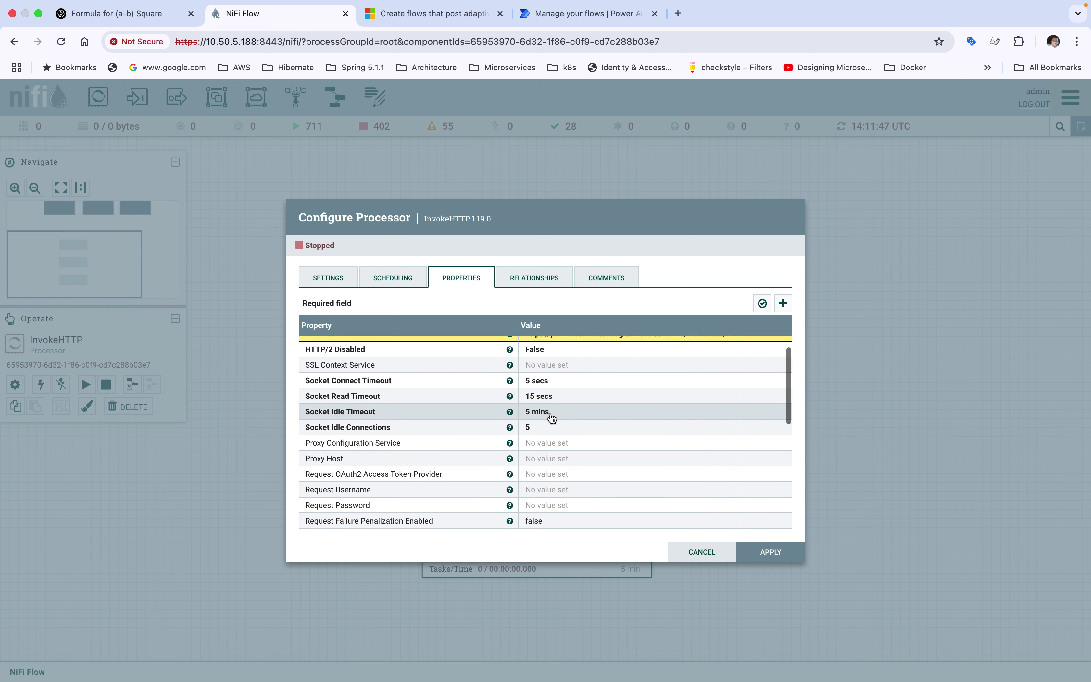
scroll(552, 419, "down", 1)
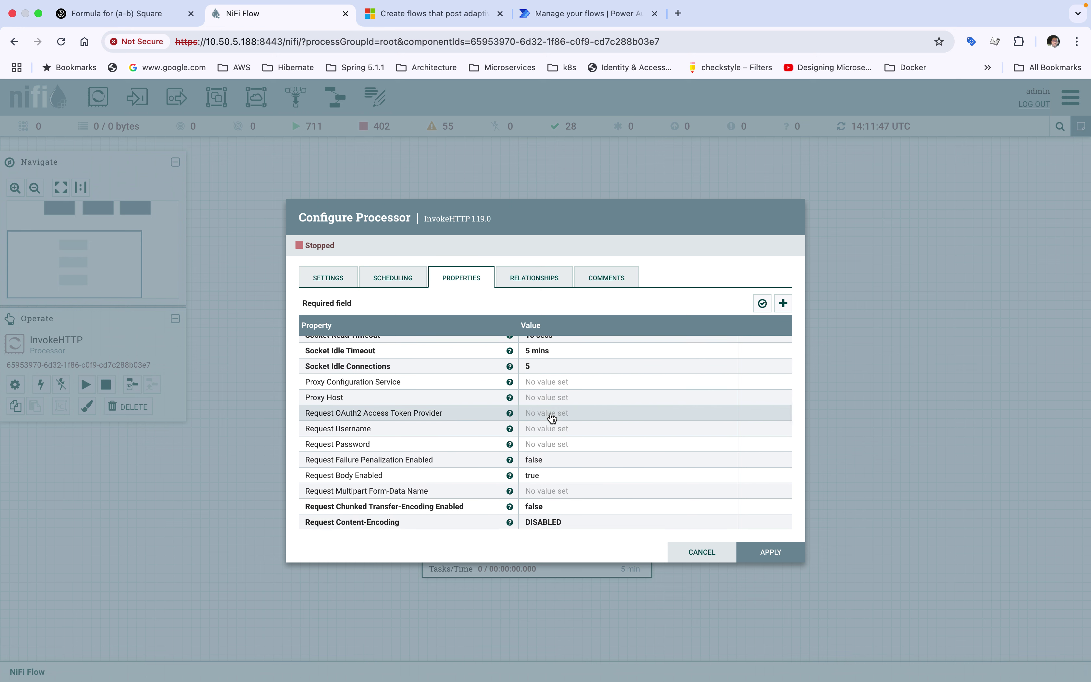
scroll(551, 418, "down", 2)
scroll(552, 418, "down", 3)
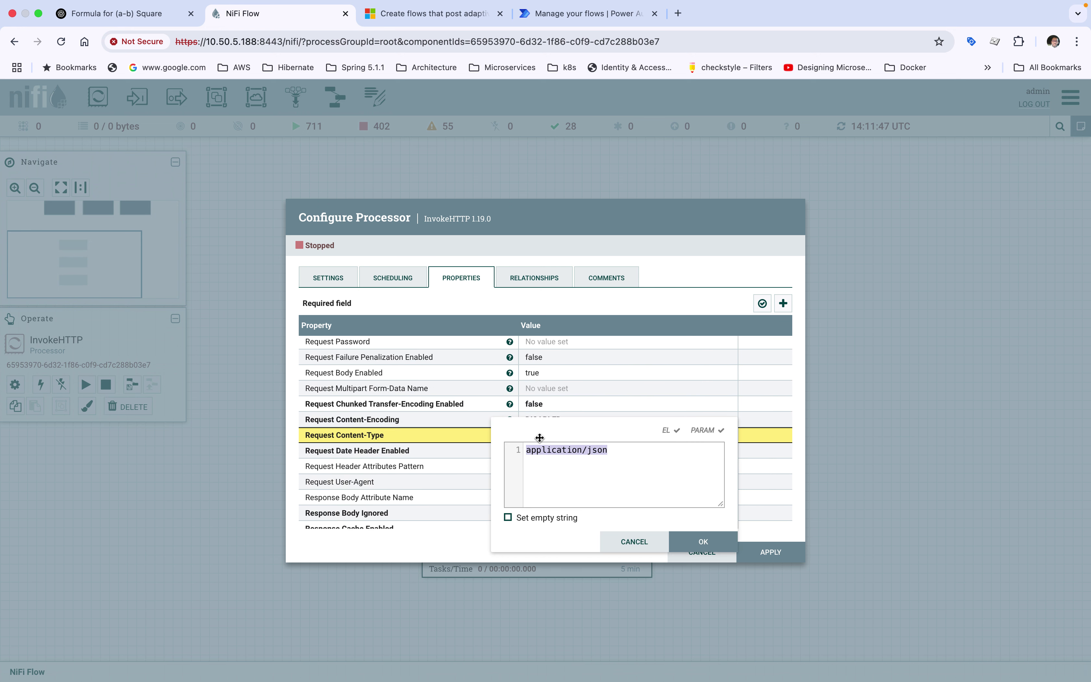
left_click(541, 440)
left_click(614, 449)
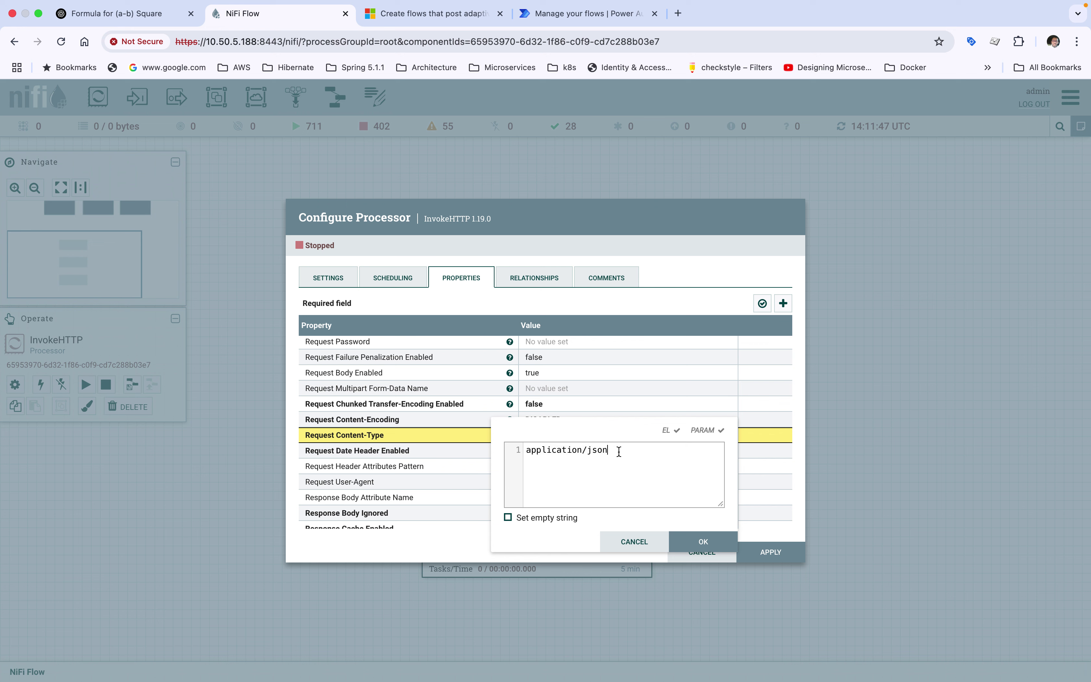
left_click(692, 547)
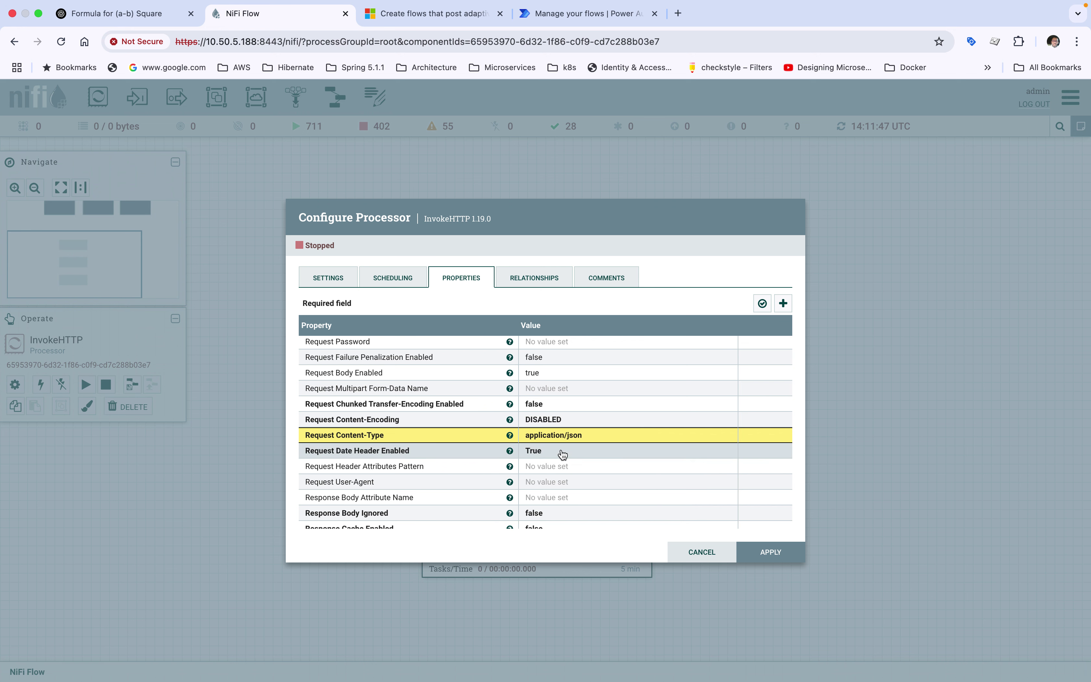
scroll(561, 453, "down", 5)
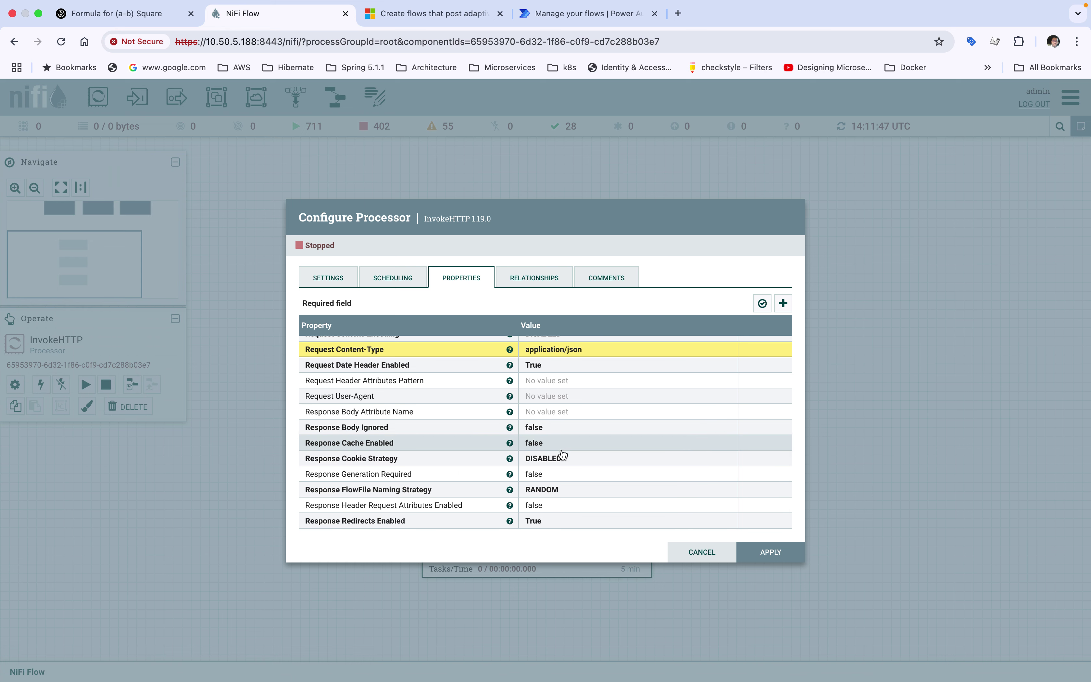
scroll(562, 454, "up", 12)
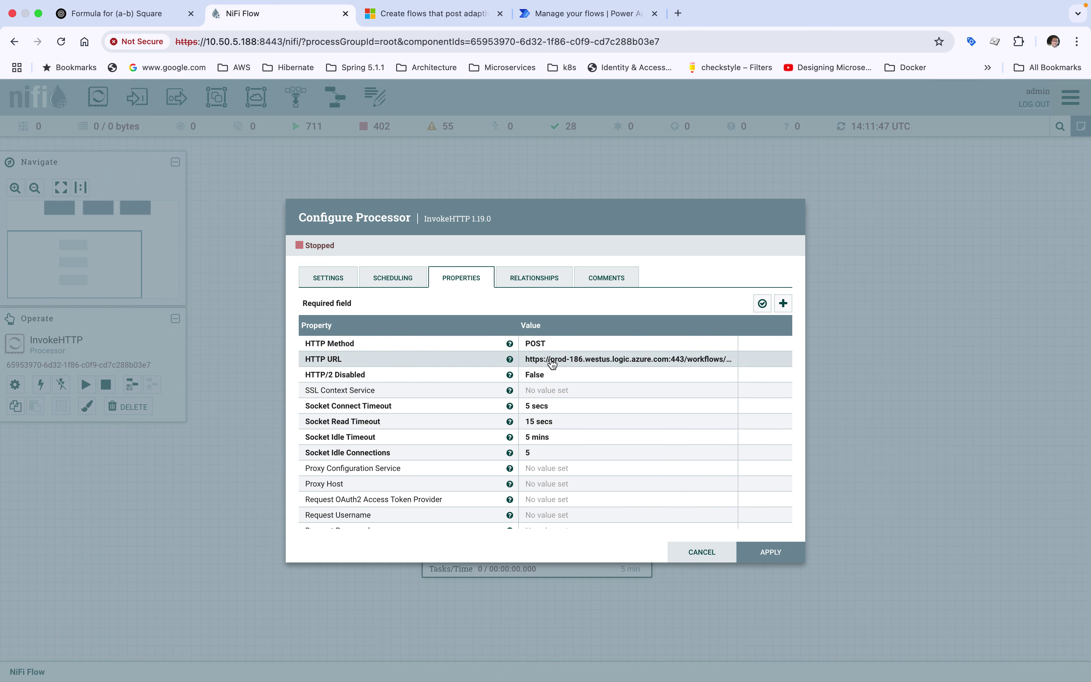
scroll(560, 466, "down", 9)
left_click(560, 467)
scroll(560, 468, "down", 3)
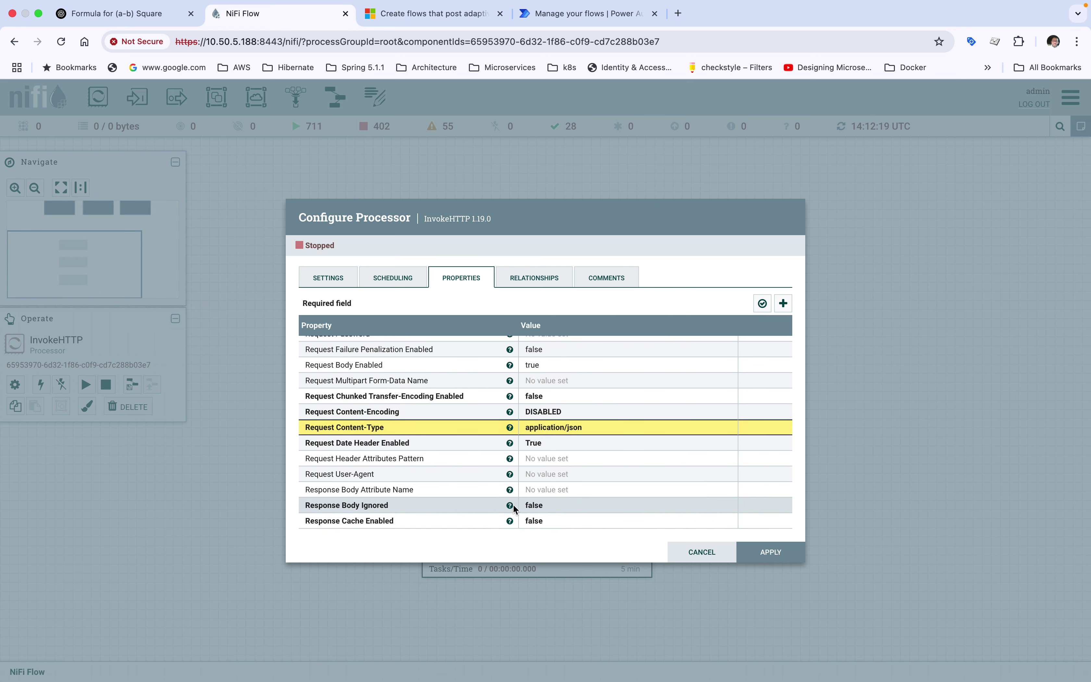
scroll(514, 478, "up", 6)
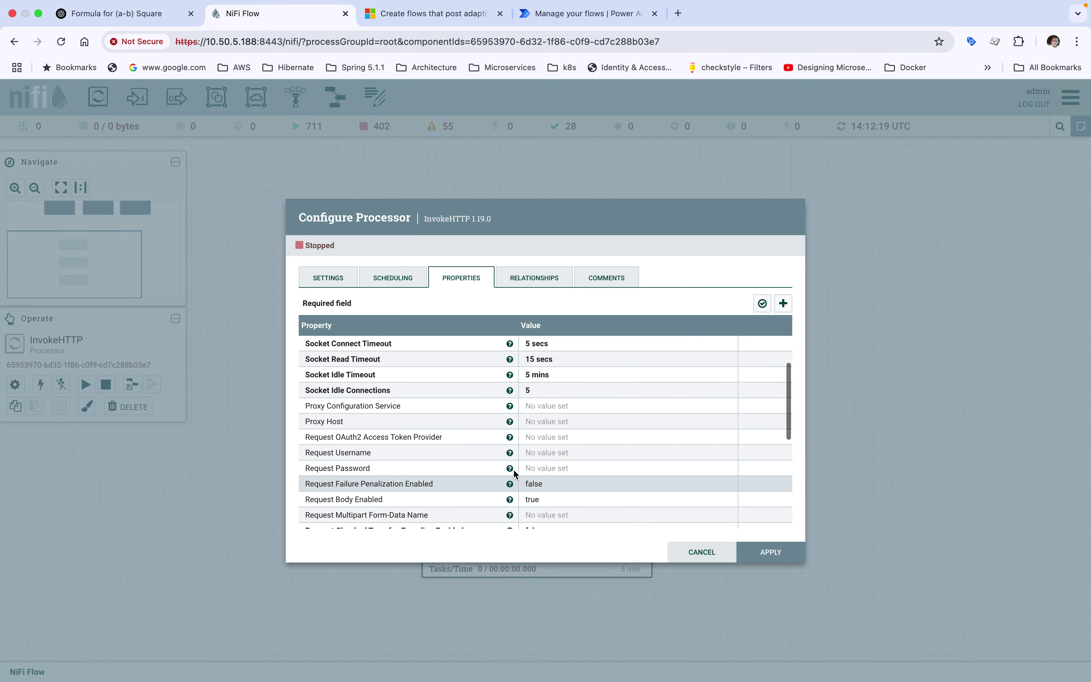
scroll(514, 473, "up", 3)
scroll(514, 472, "down", 10)
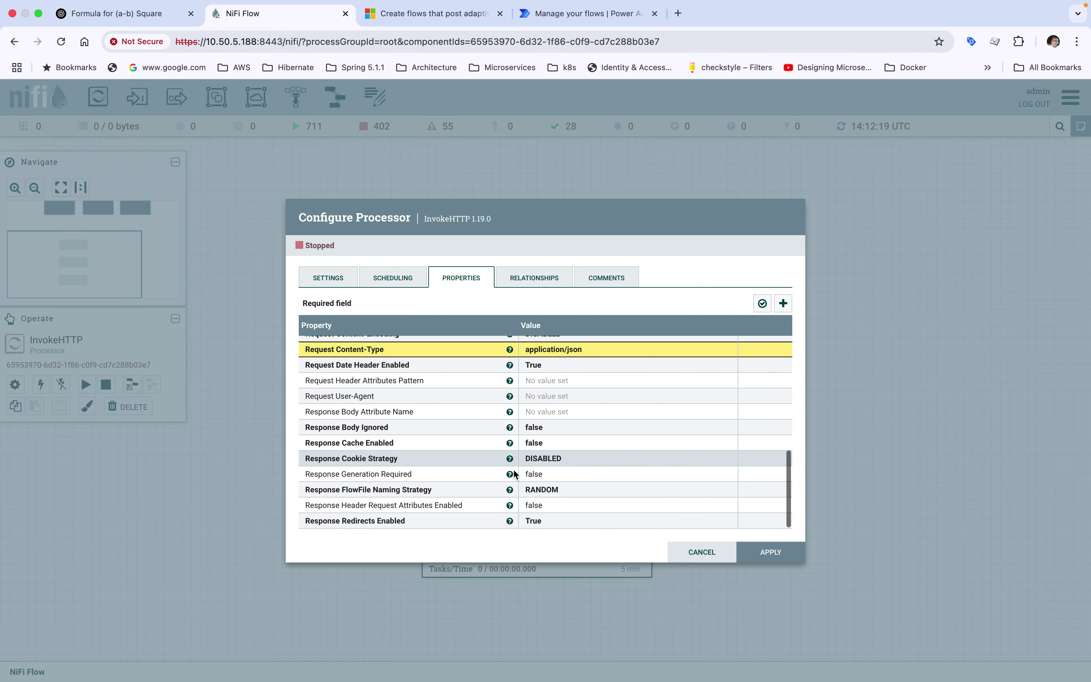
left_click(770, 552)
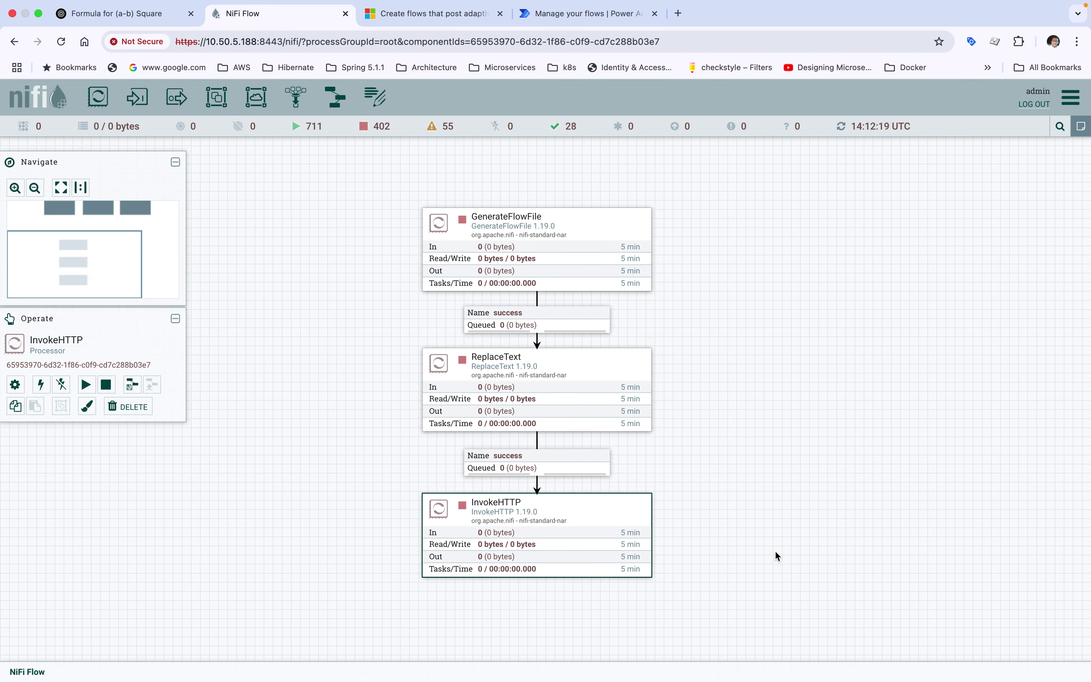
left_click(764, 378)
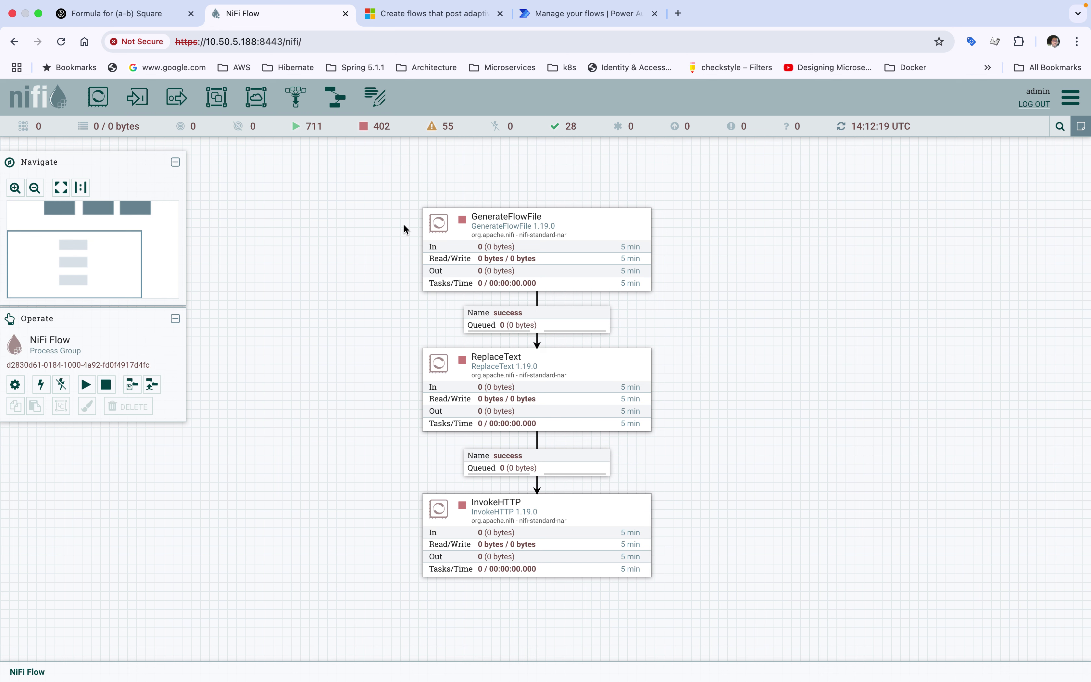
left_click(471, 253)
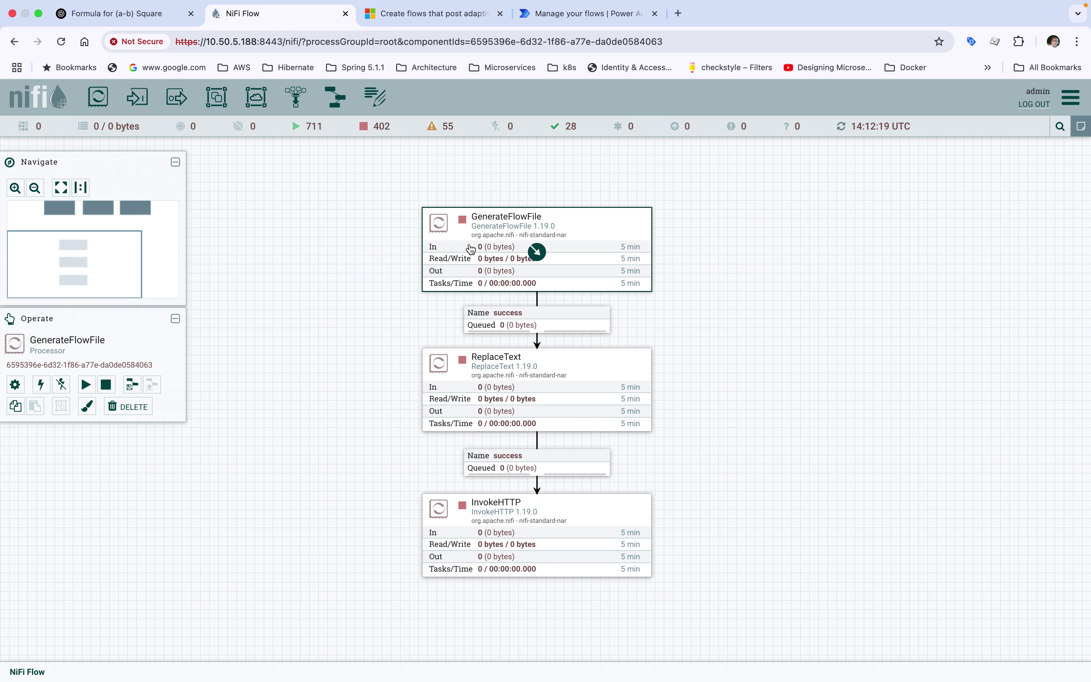
left_click(484, 363)
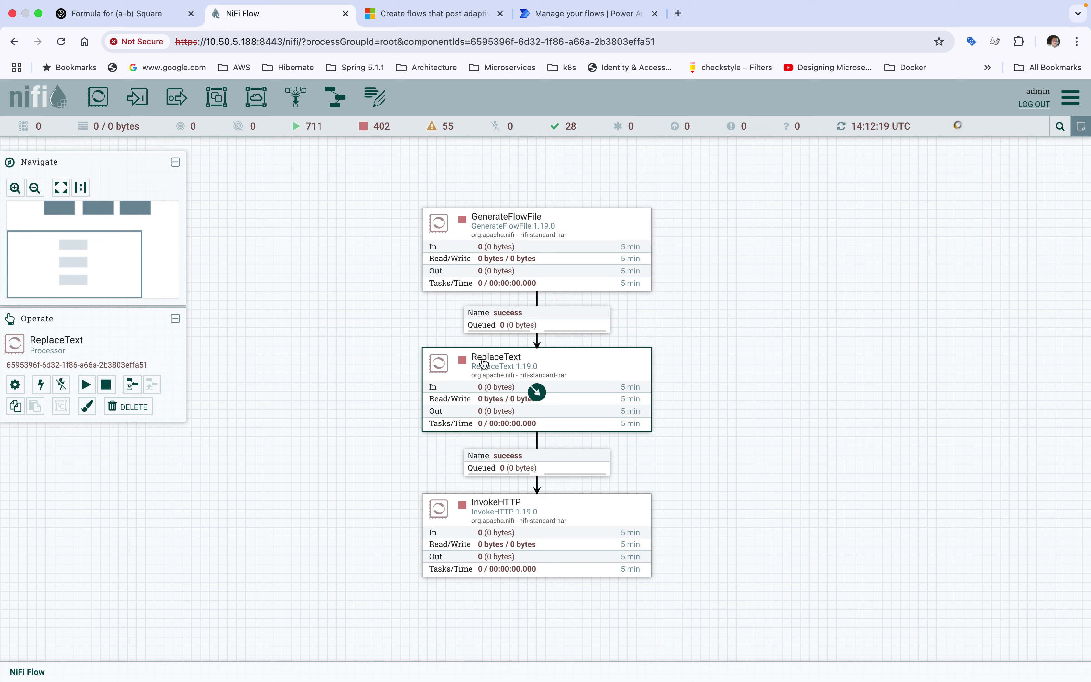
double_click(484, 363)
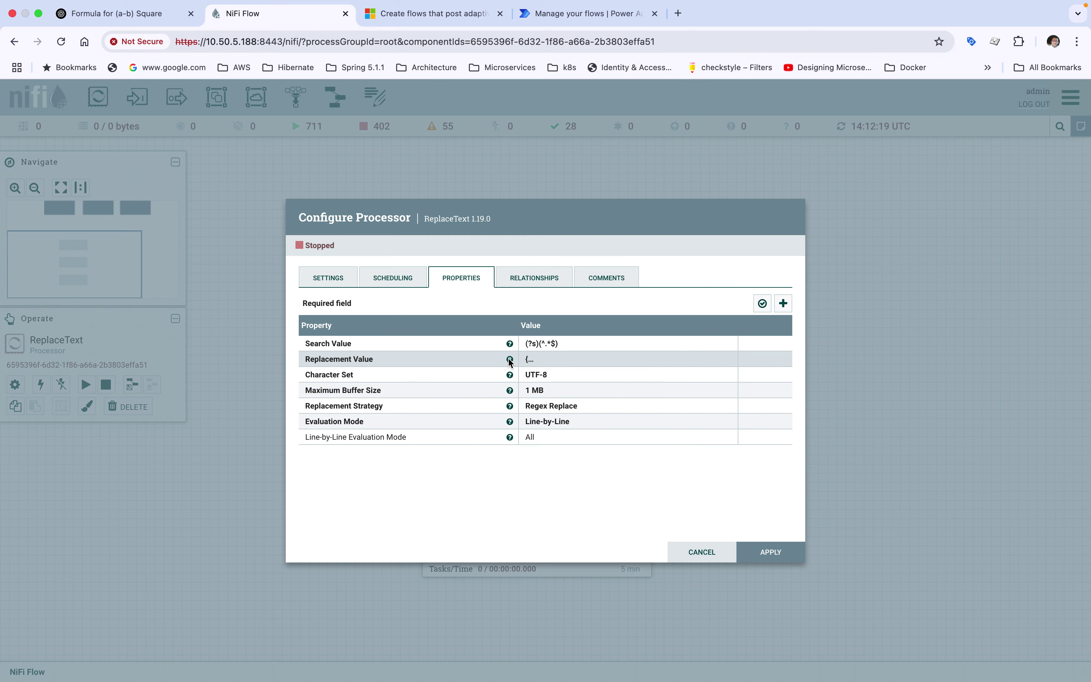
left_click(548, 359)
left_click_drag(529, 333, 428, 255)
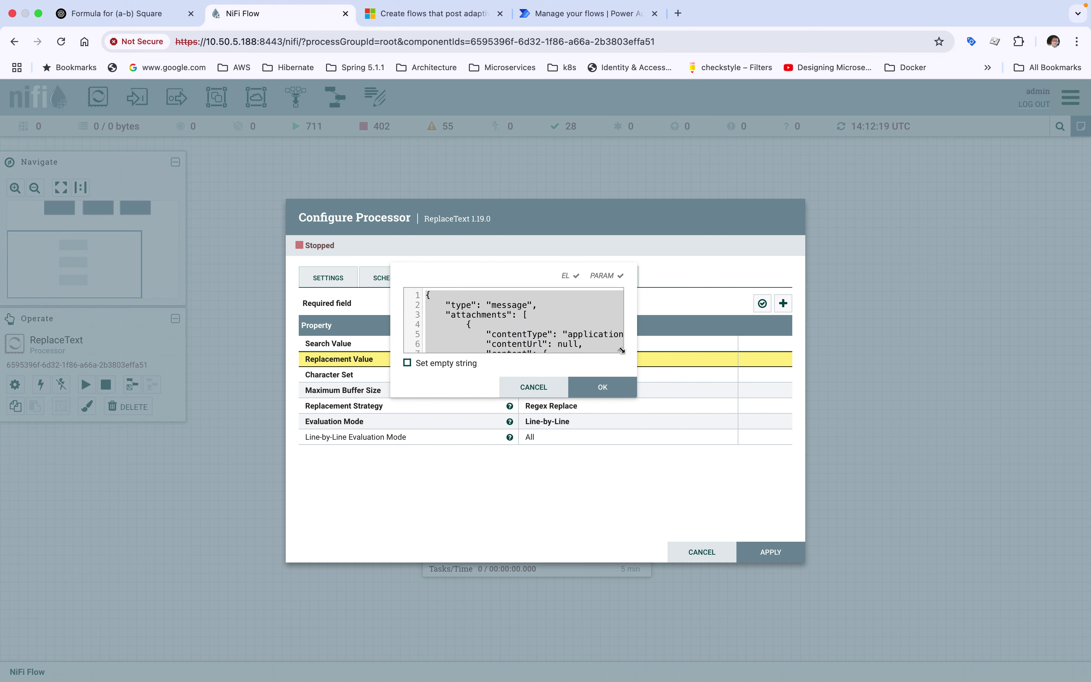
left_click_drag(620, 349, 1014, 577)
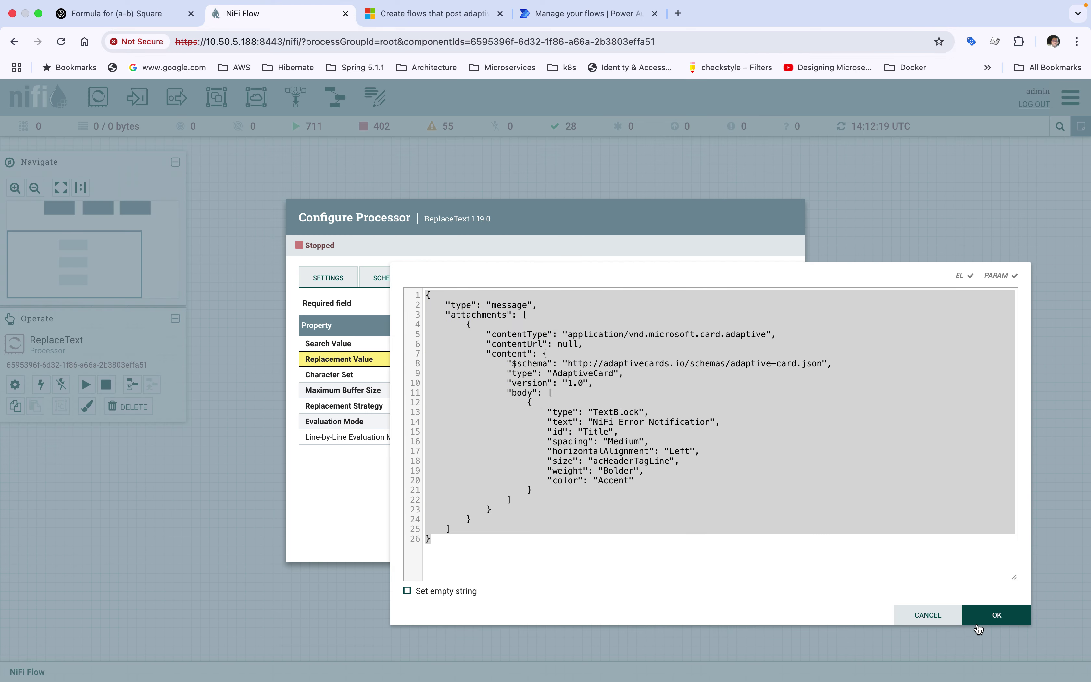
left_click(995, 616)
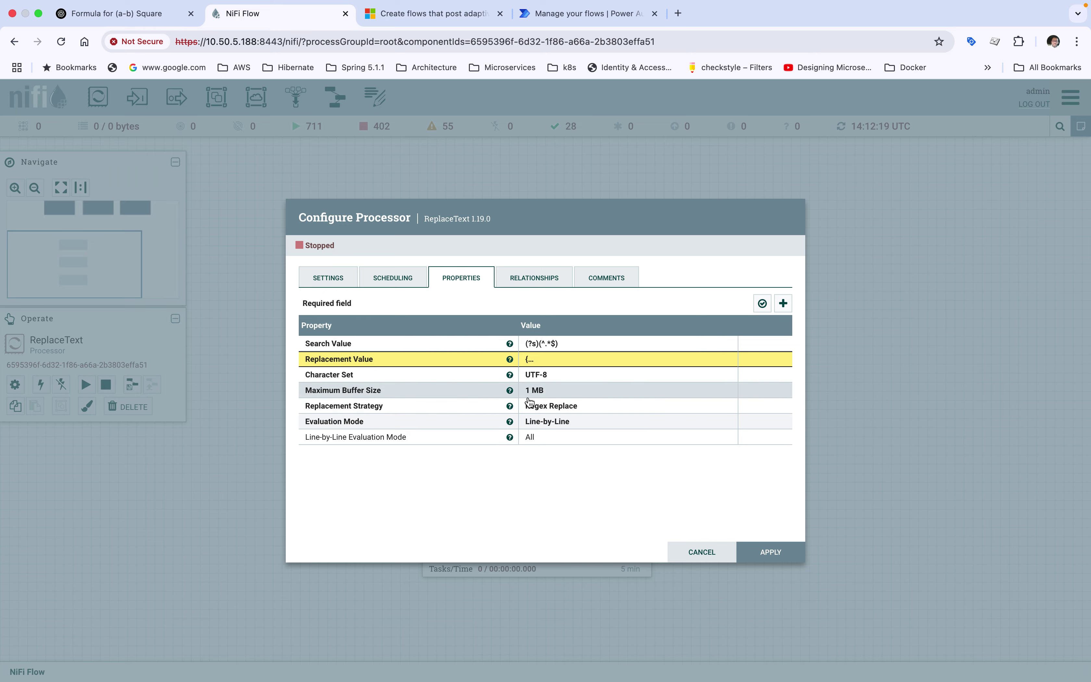
left_click(766, 552)
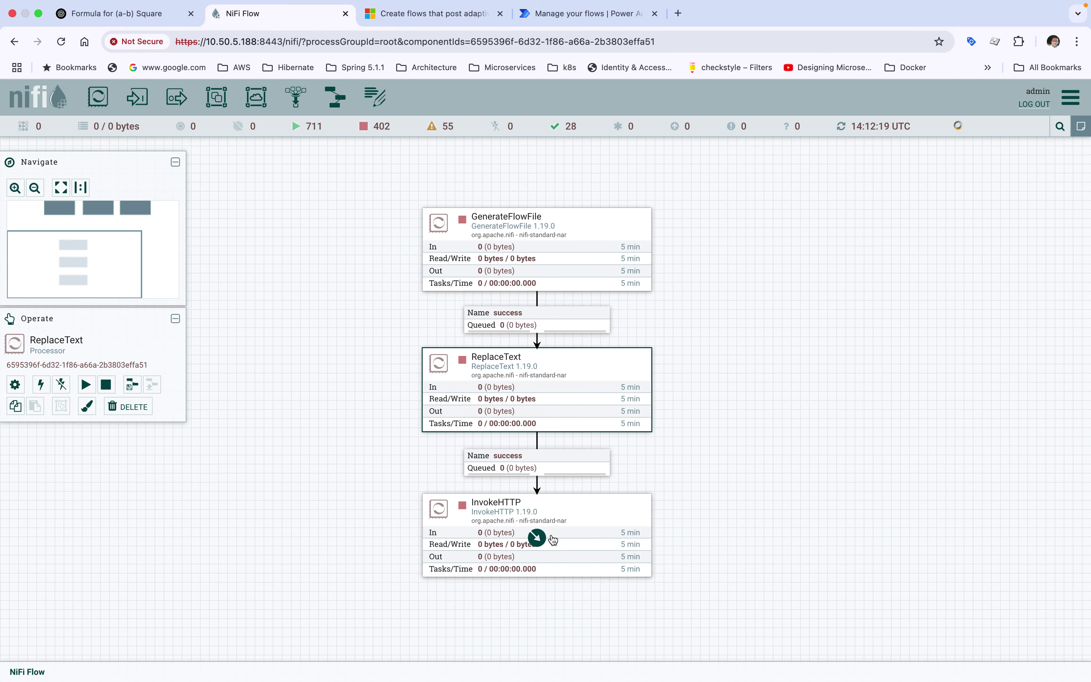
double_click(551, 539)
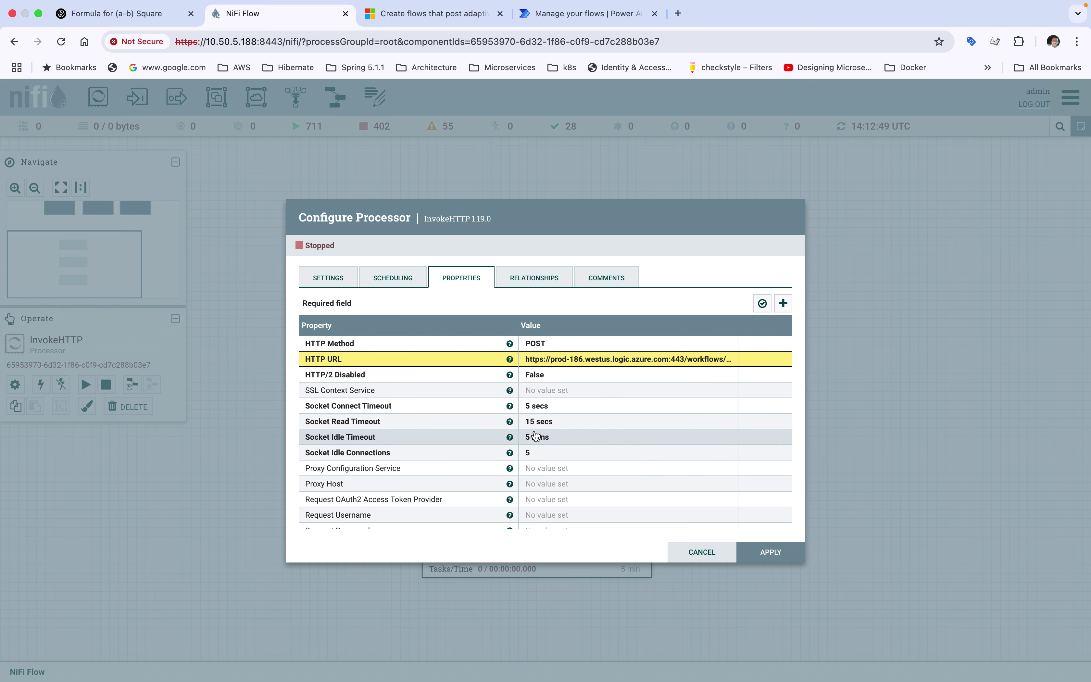
scroll(541, 384, "down", 10)
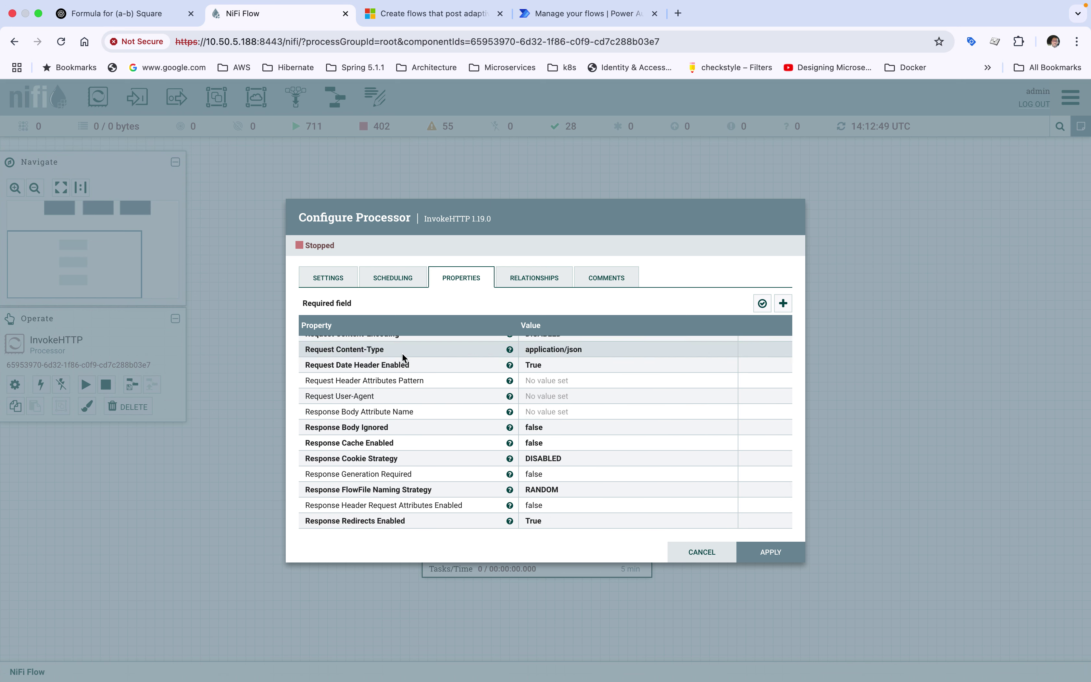
left_click(770, 552)
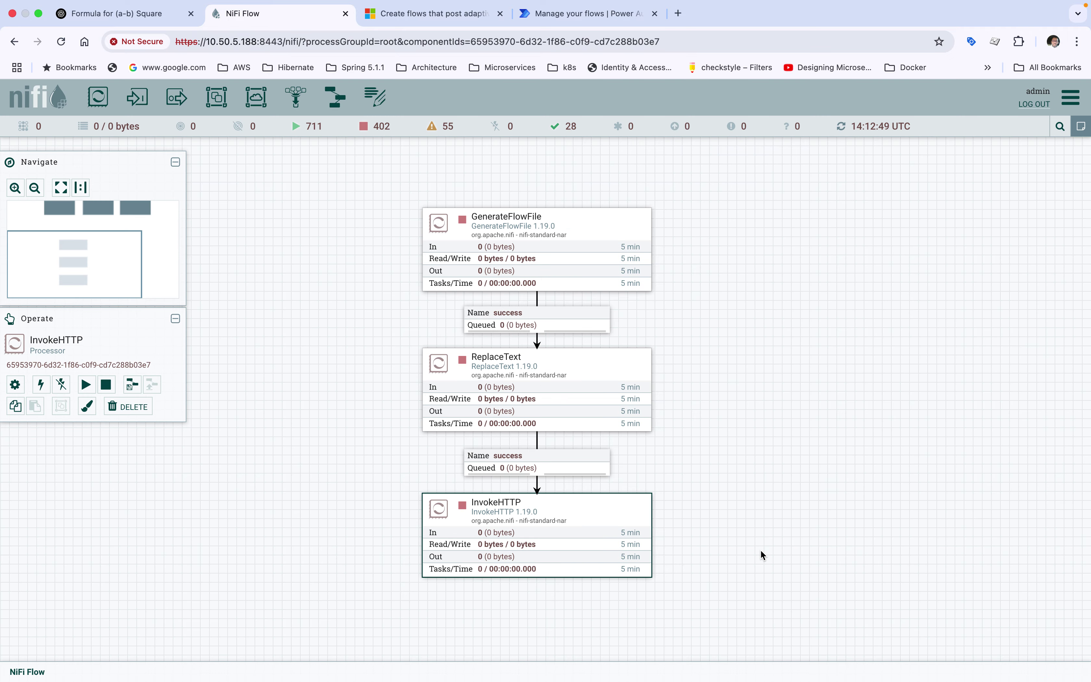
left_click(707, 335)
key("ctrl+Up")
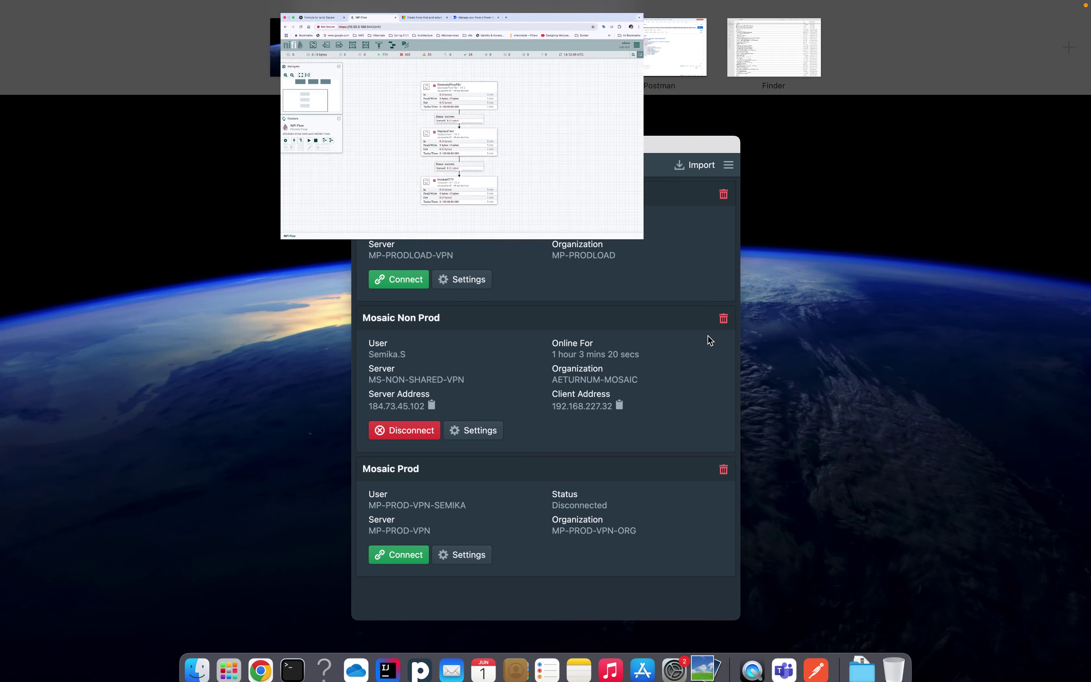
left_click(781, 672)
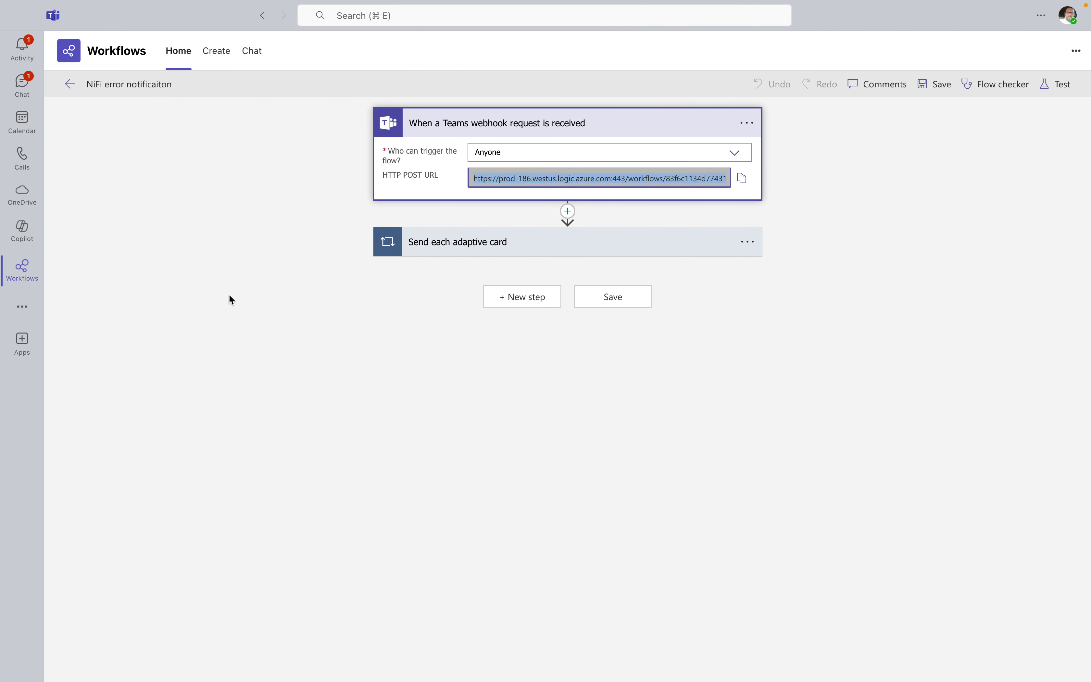
left_click(22, 48)
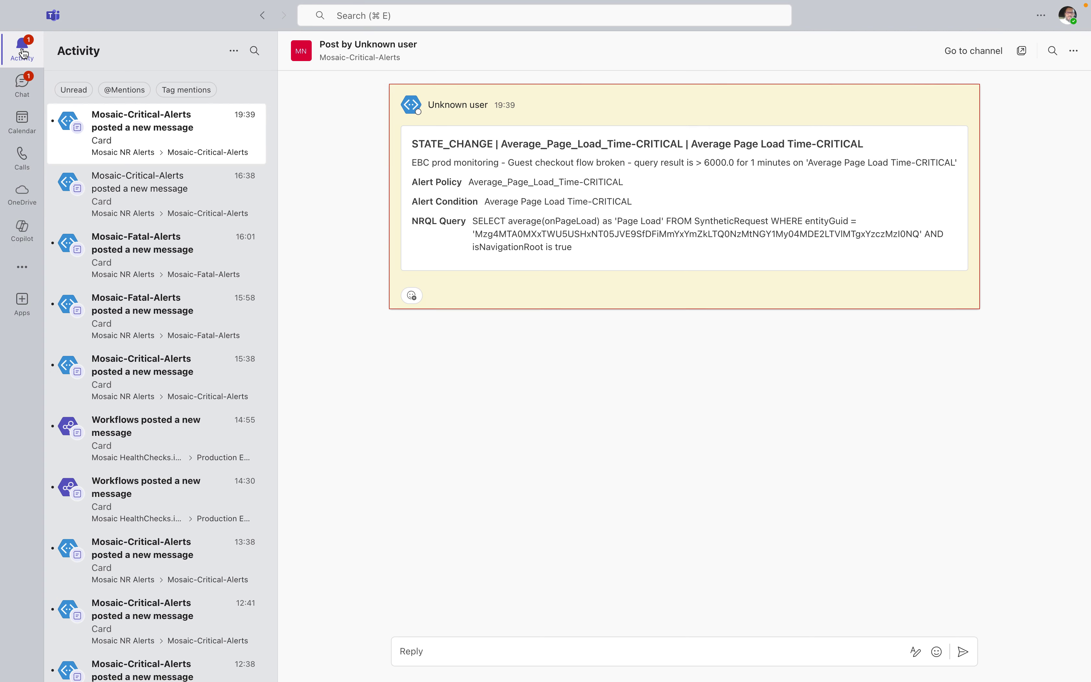
left_click(23, 100)
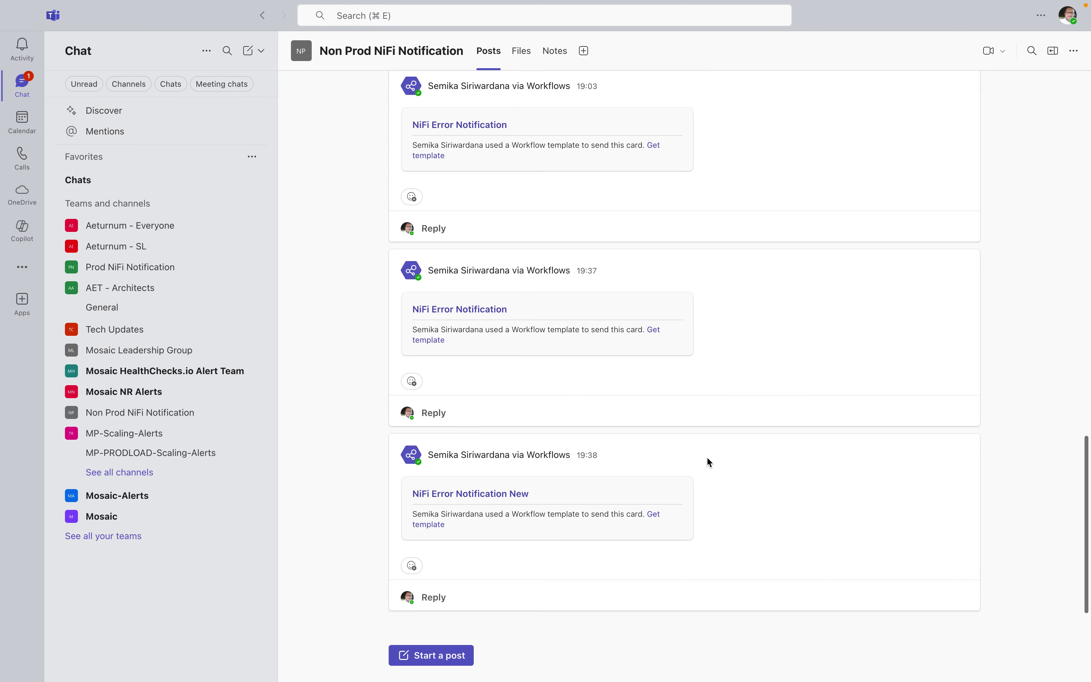
key("ctrl+Up")
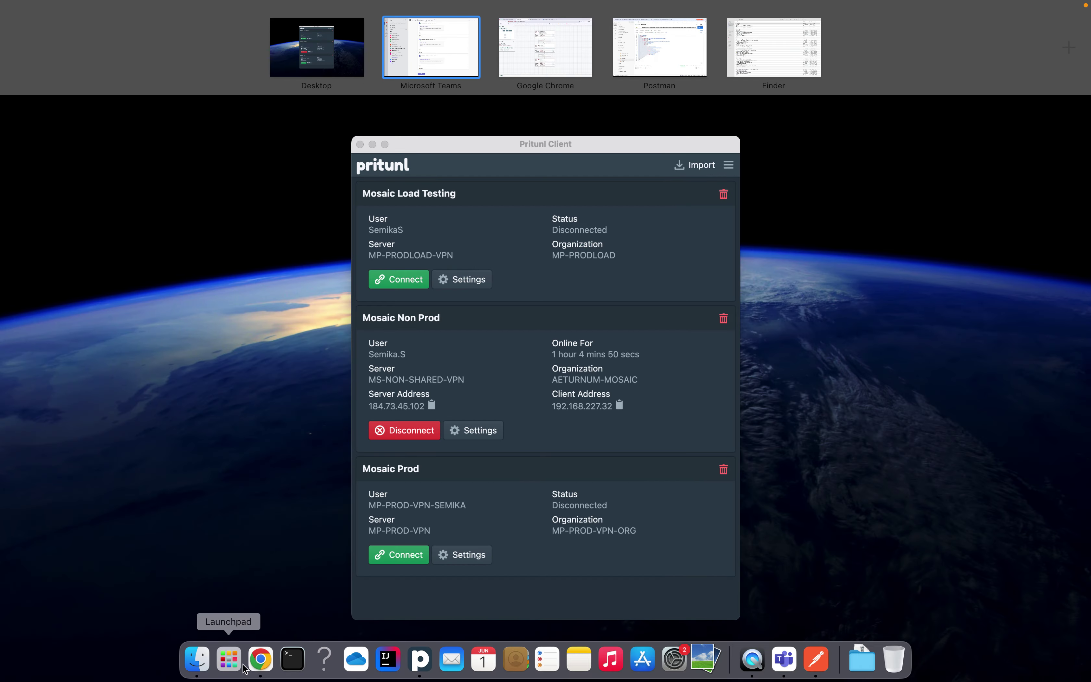
left_click(260, 659)
left_click(463, 243)
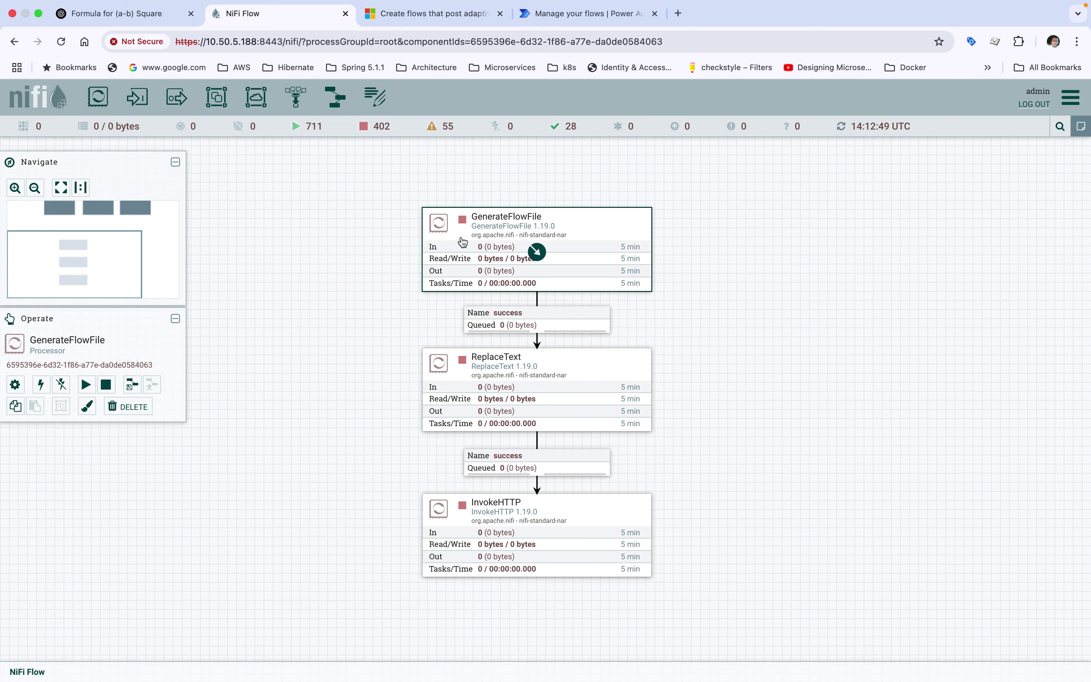
Run GenerateFlowFile once, refreshing the flow statistics, then stop it
right_click(463, 243)
left_click(477, 266)
left_click(718, 193)
right_click(718, 193)
left_click(726, 200)
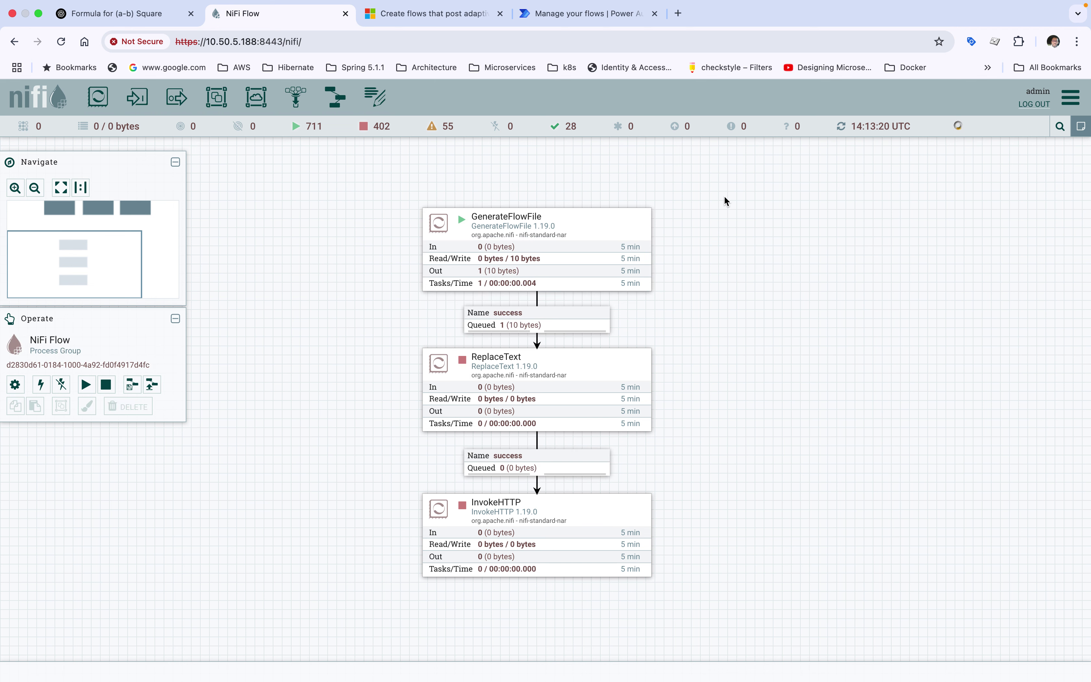
right_click(568, 234)
left_click(583, 268)
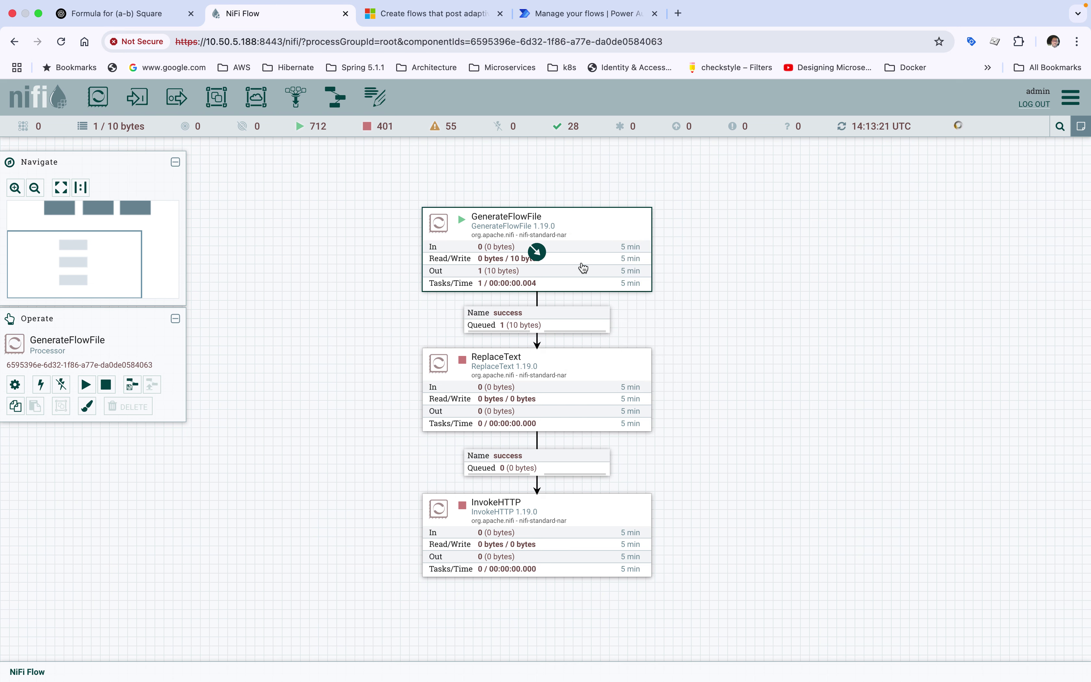
Check GenerateFlowFile's 10 sec run schedule and close its configuration without changes
double_click(577, 238)
left_click(411, 278)
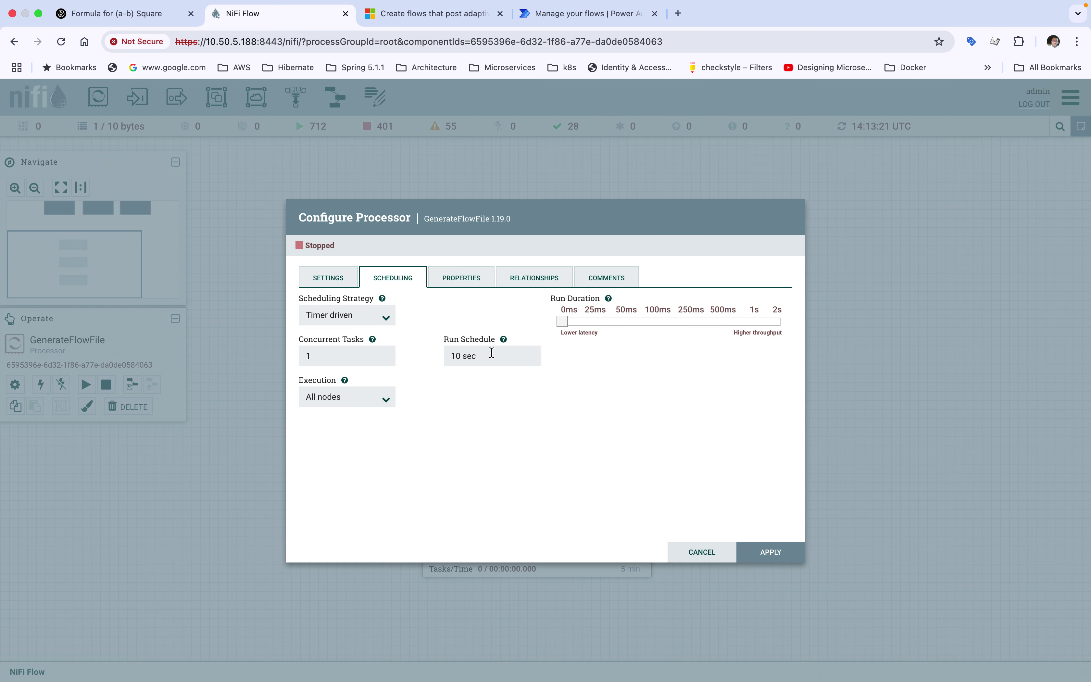
left_click_drag(474, 355, 447, 355)
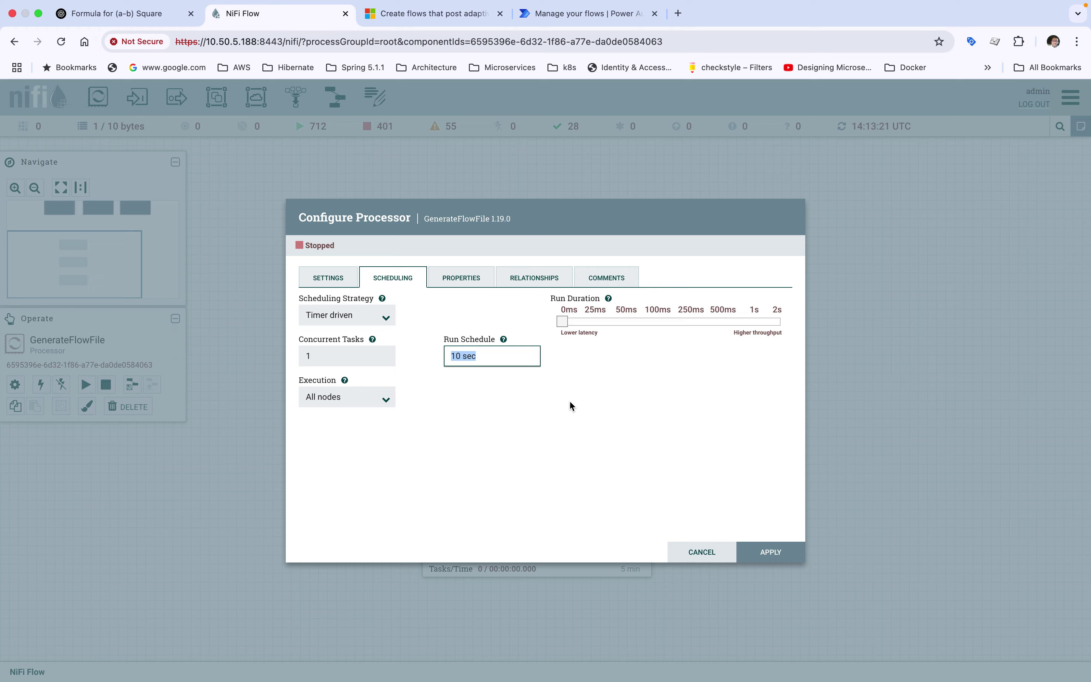
left_click(694, 553)
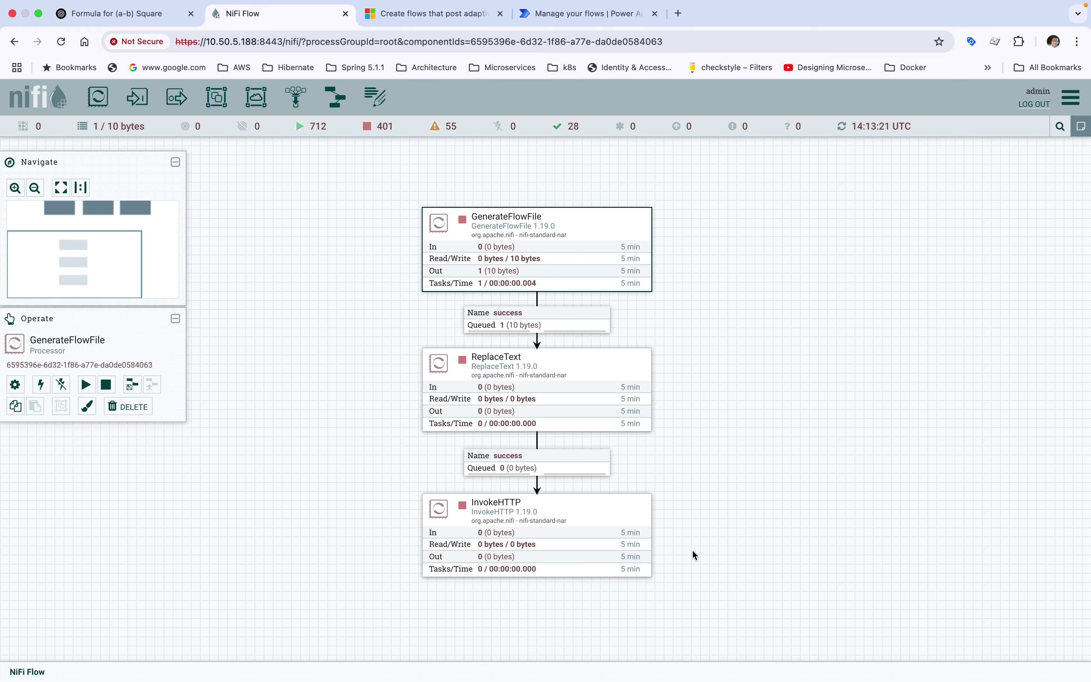
List the success queue into ReplaceText and view the 10-byte flowfile's content
left_click(544, 324)
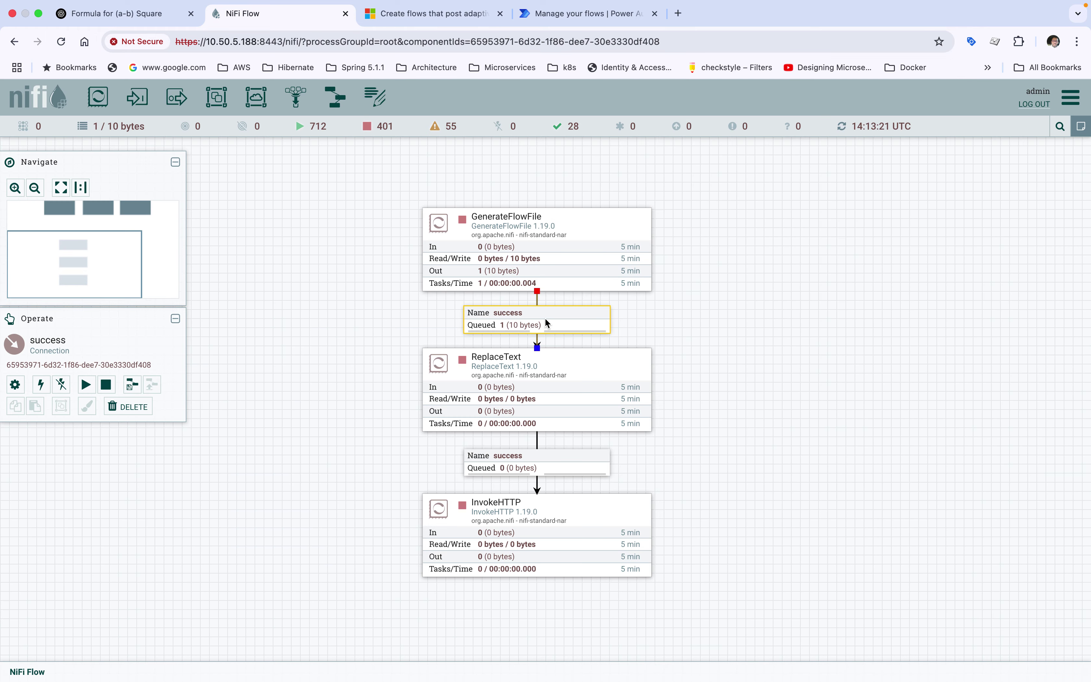
right_click(537, 321)
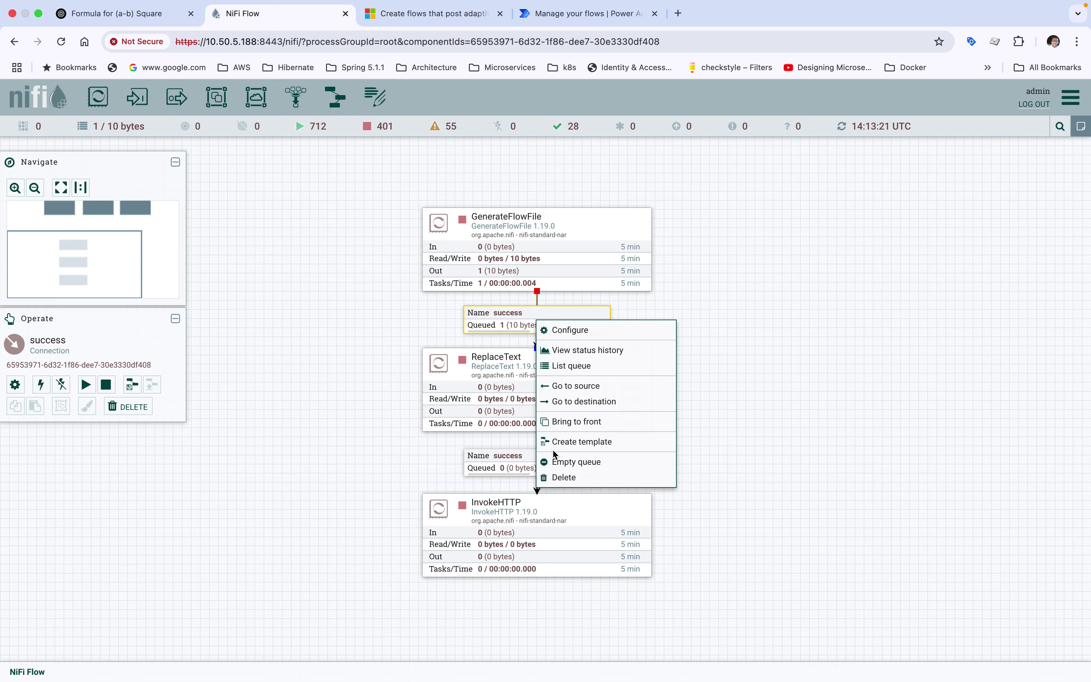
left_click(570, 367)
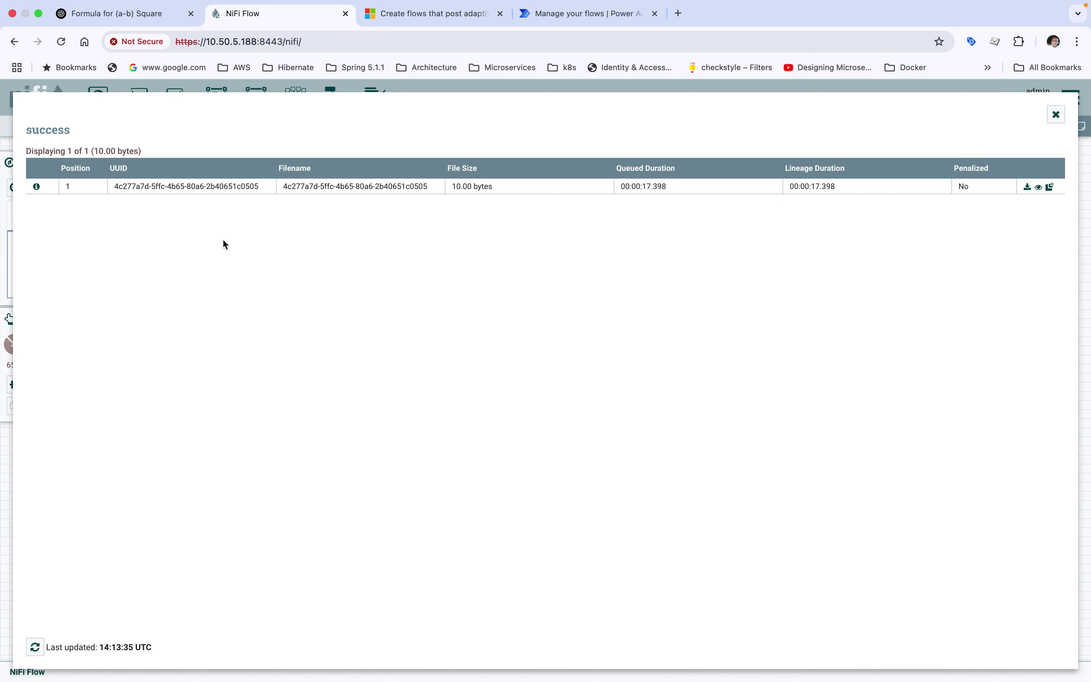
left_click(37, 187)
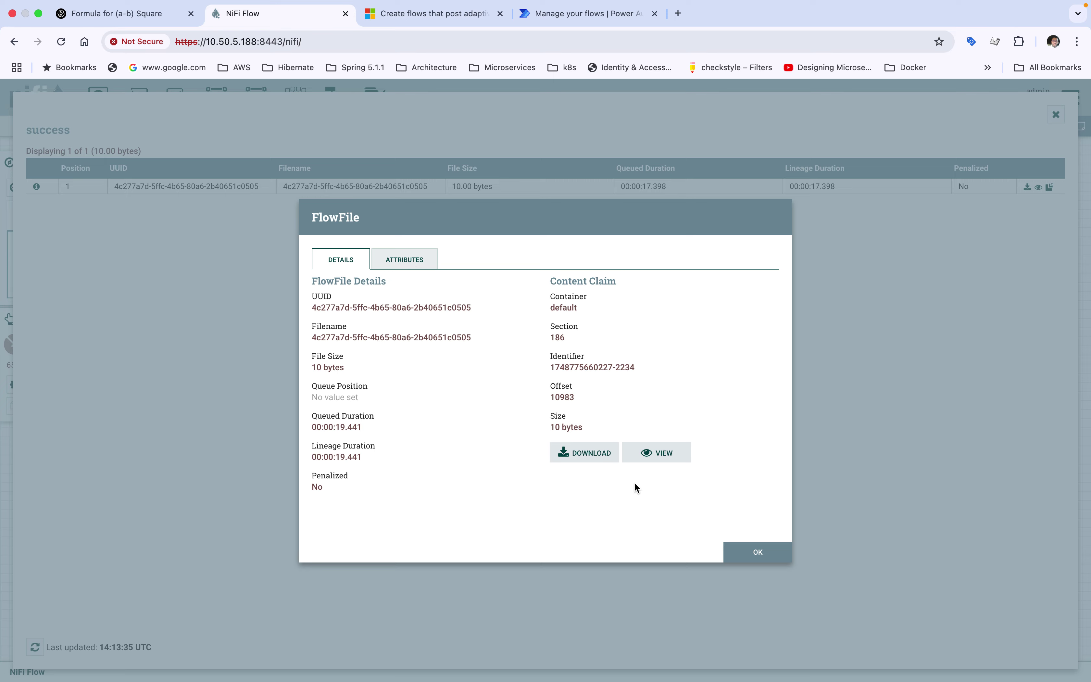
left_click(657, 453)
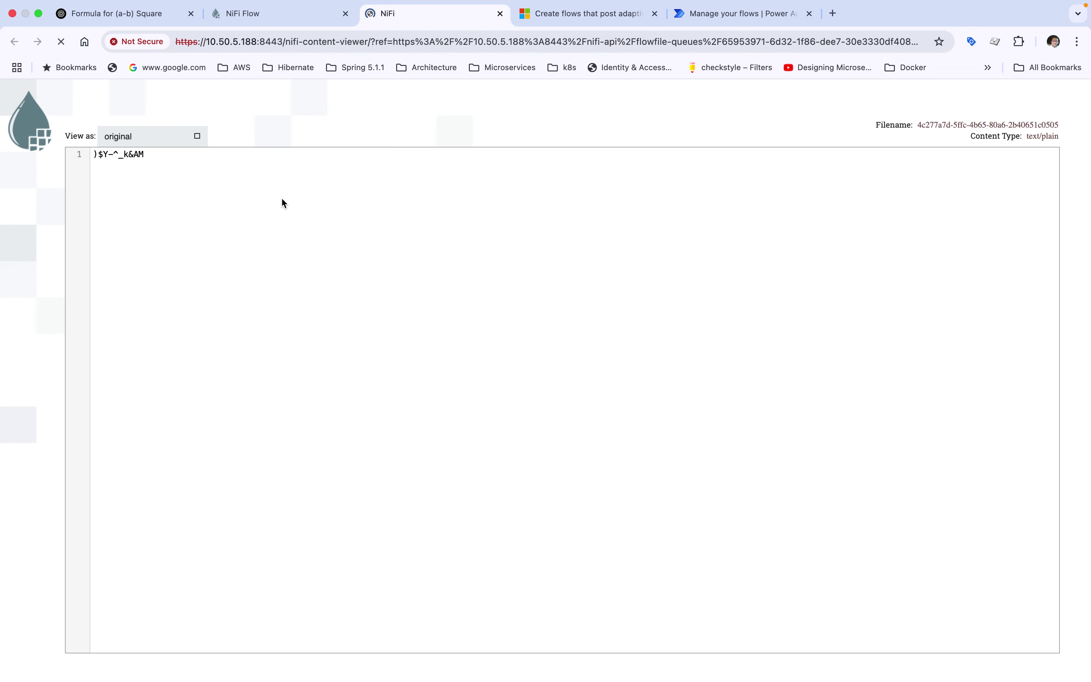
left_click(500, 14)
left_click(754, 553)
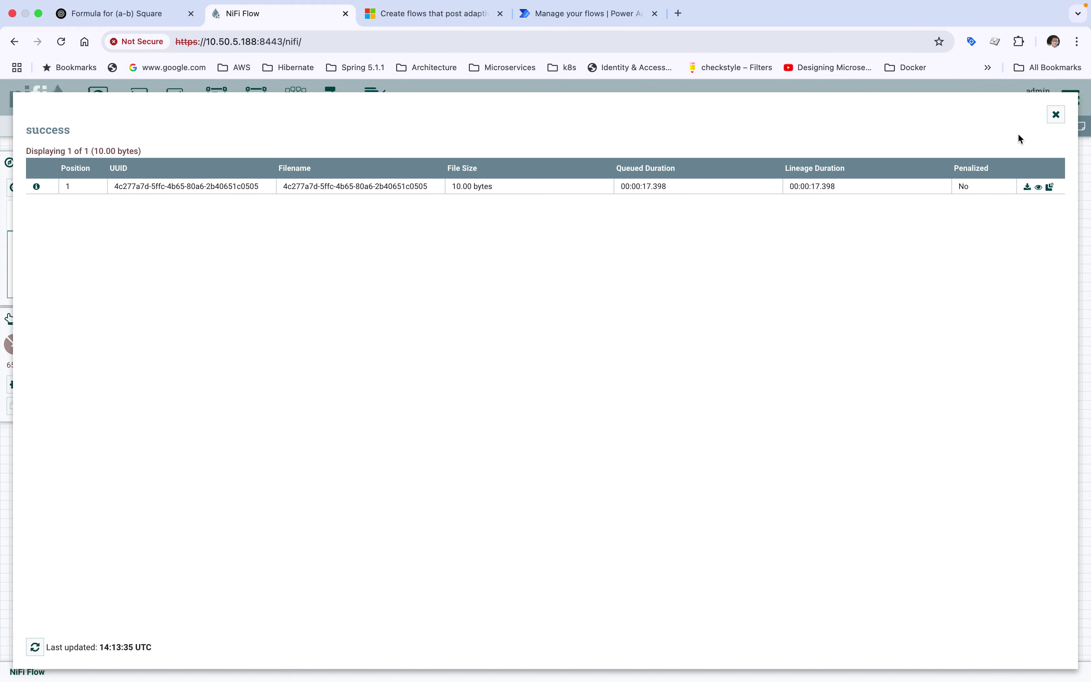
left_click(1056, 115)
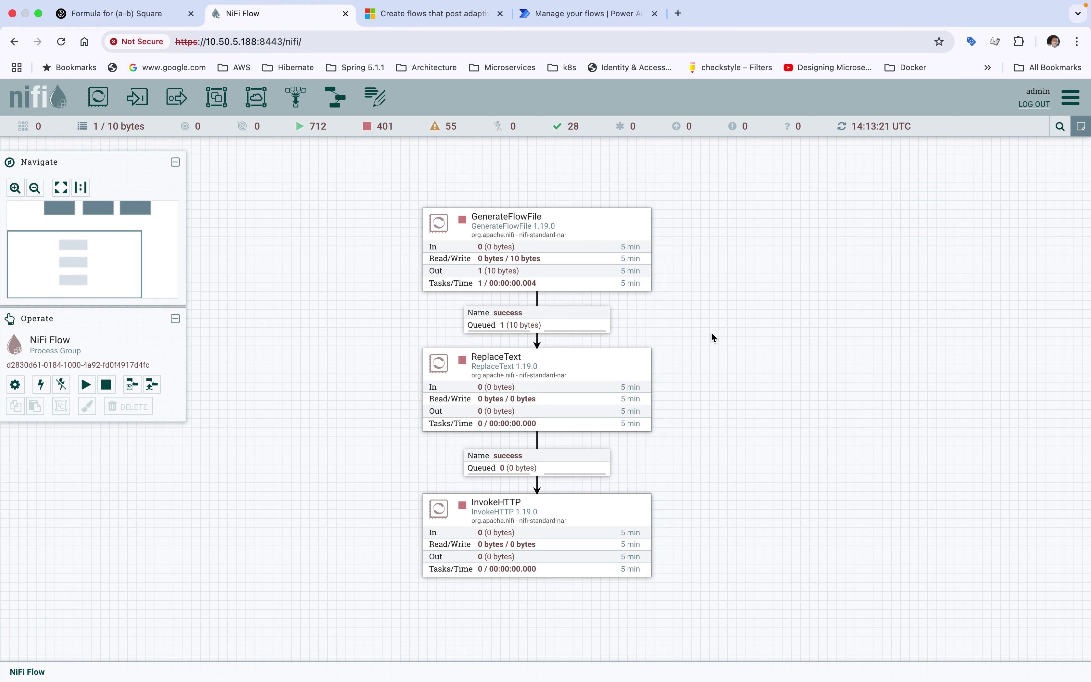
Start the ReplaceText processor and refresh the flow statistics
left_click_drag(760, 434, 726, 378)
left_click(500, 327)
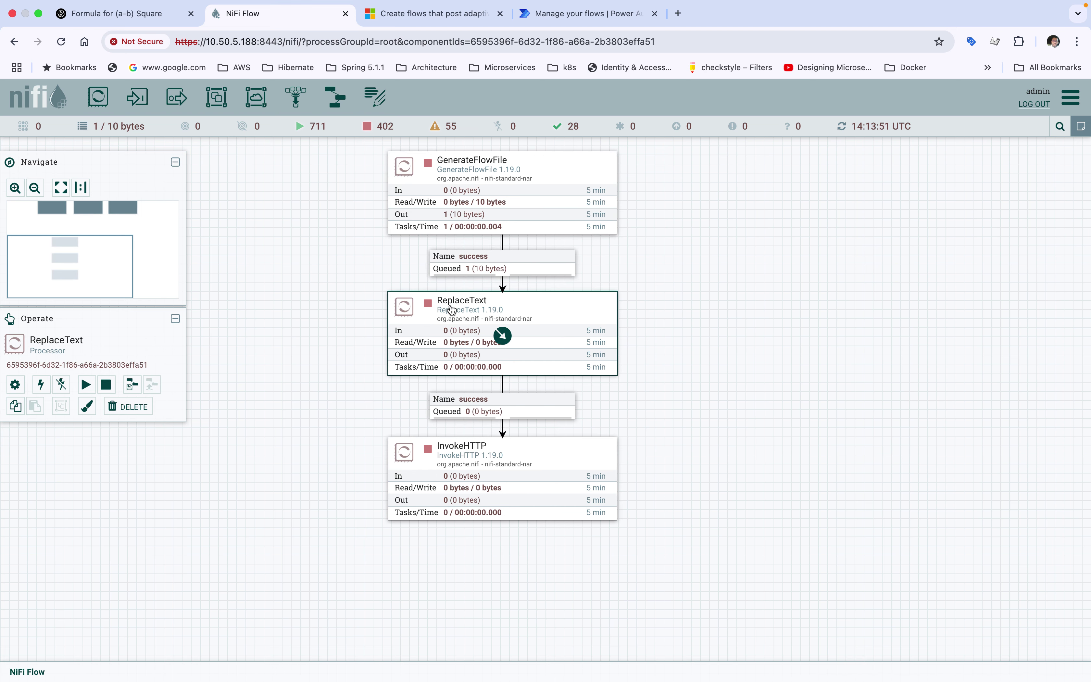
right_click(569, 310)
left_click(582, 338)
right_click(720, 260)
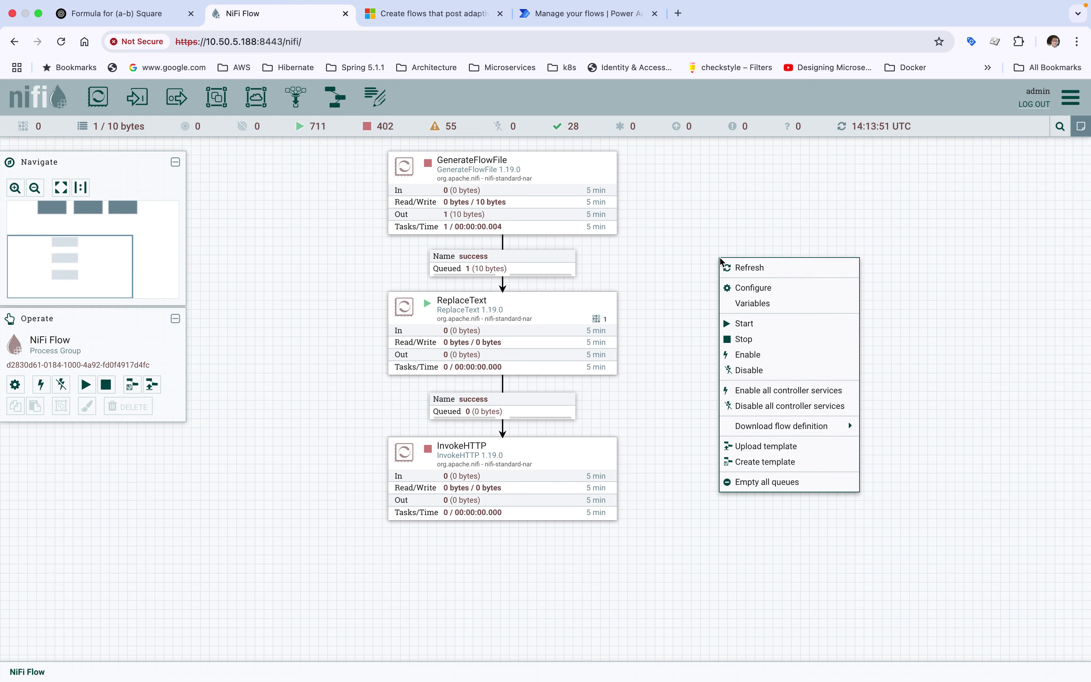
left_click(728, 270)
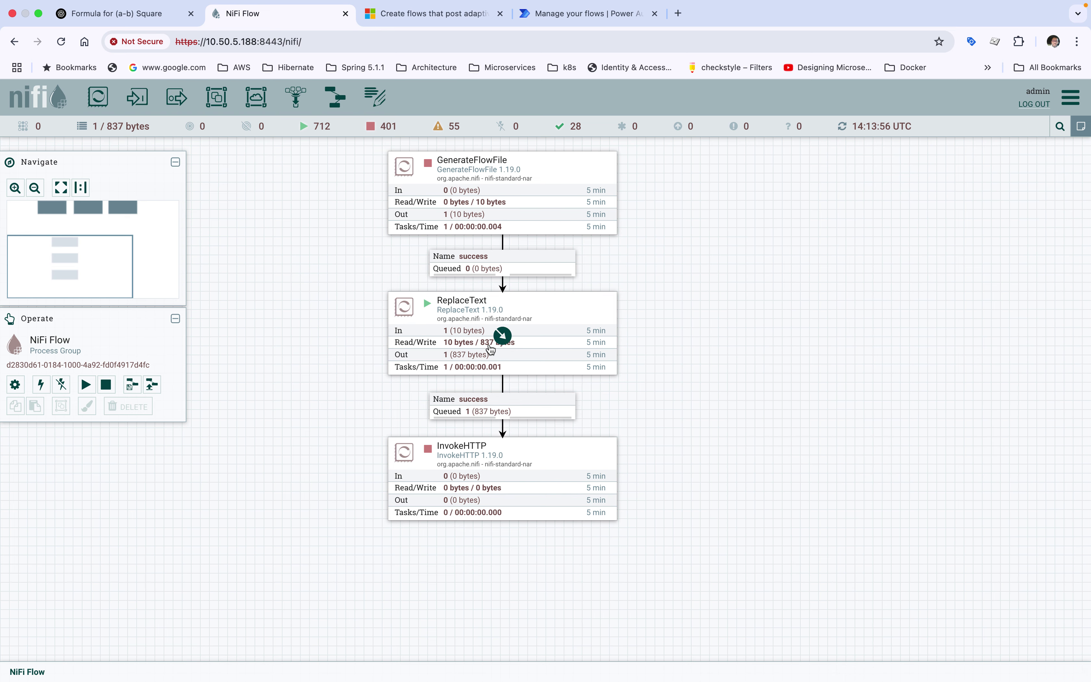
View the 837-byte flowfile queued before InvokeHTTP as formatted JSON, then close the listing
left_click(455, 344)
left_click(483, 407)
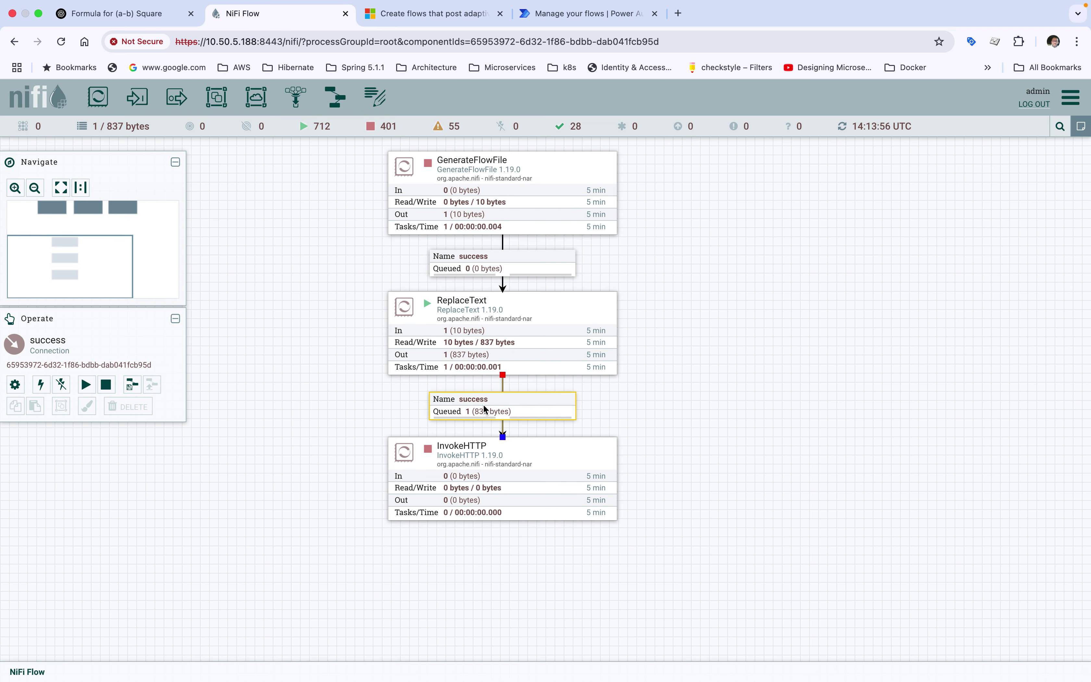
right_click(483, 406)
left_click(506, 452)
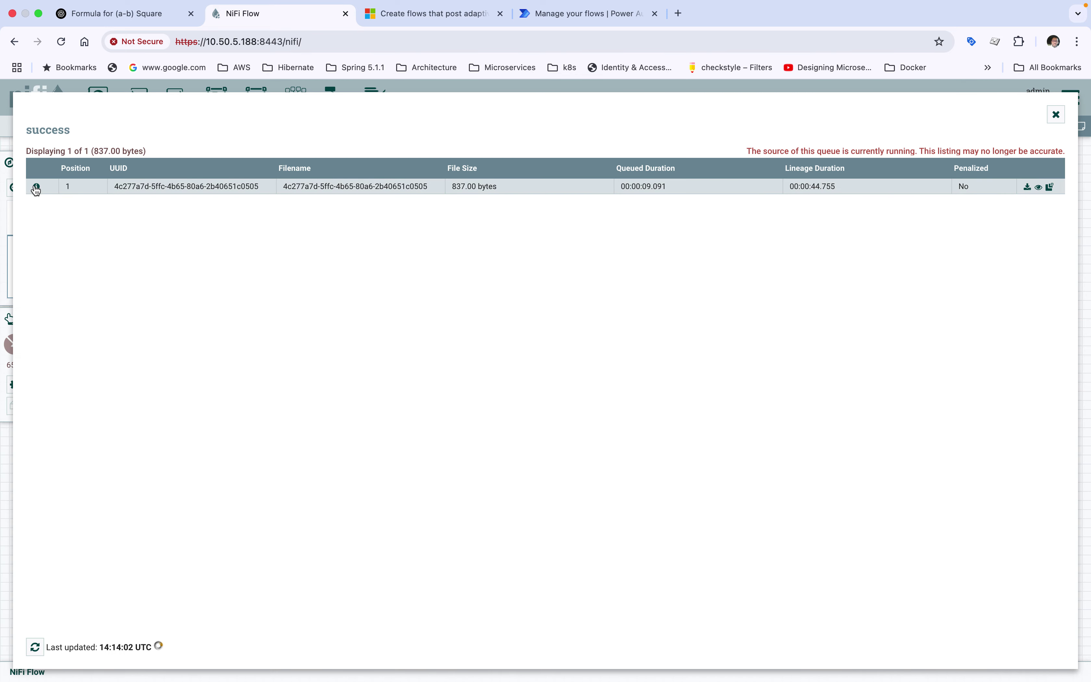
left_click(36, 186)
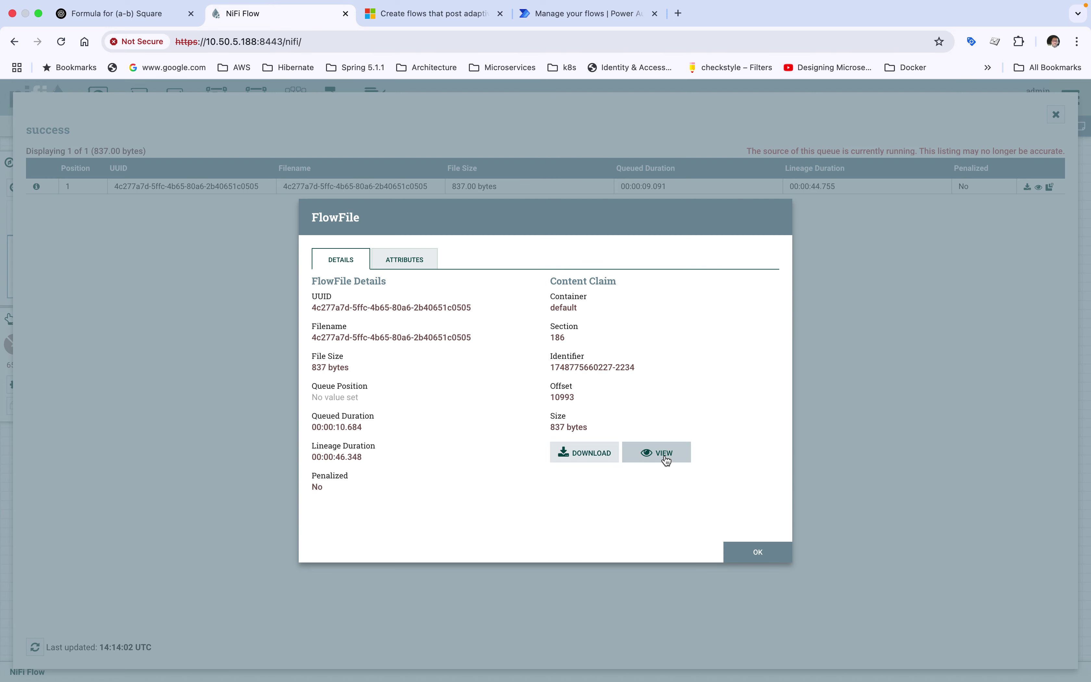
left_click(667, 457)
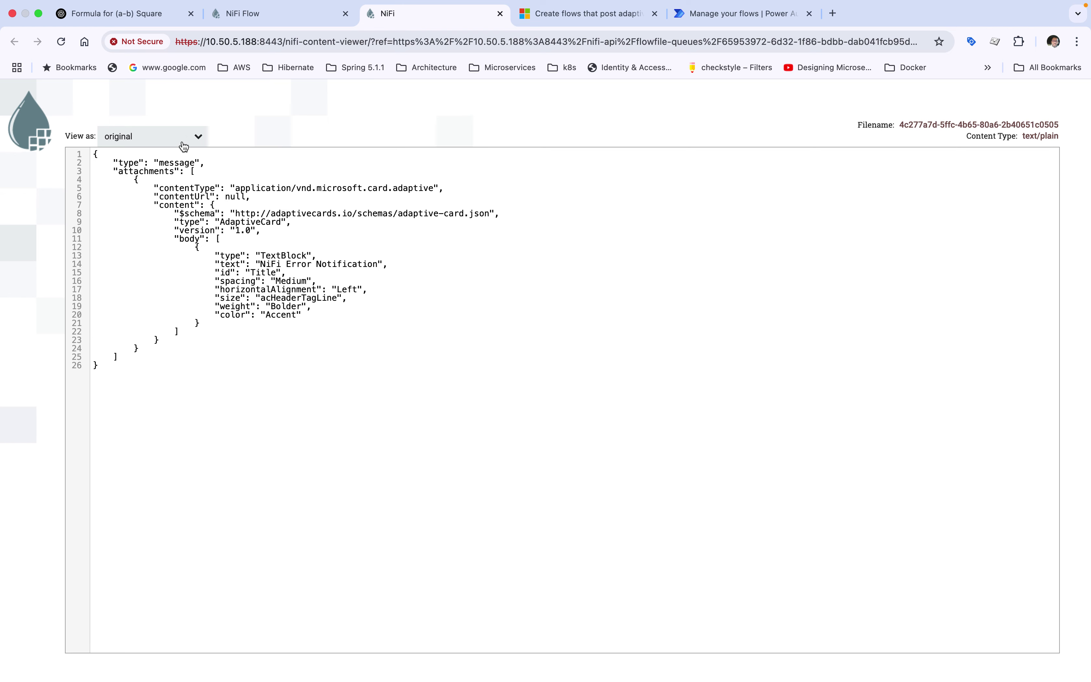
left_click(198, 138)
left_click(144, 174)
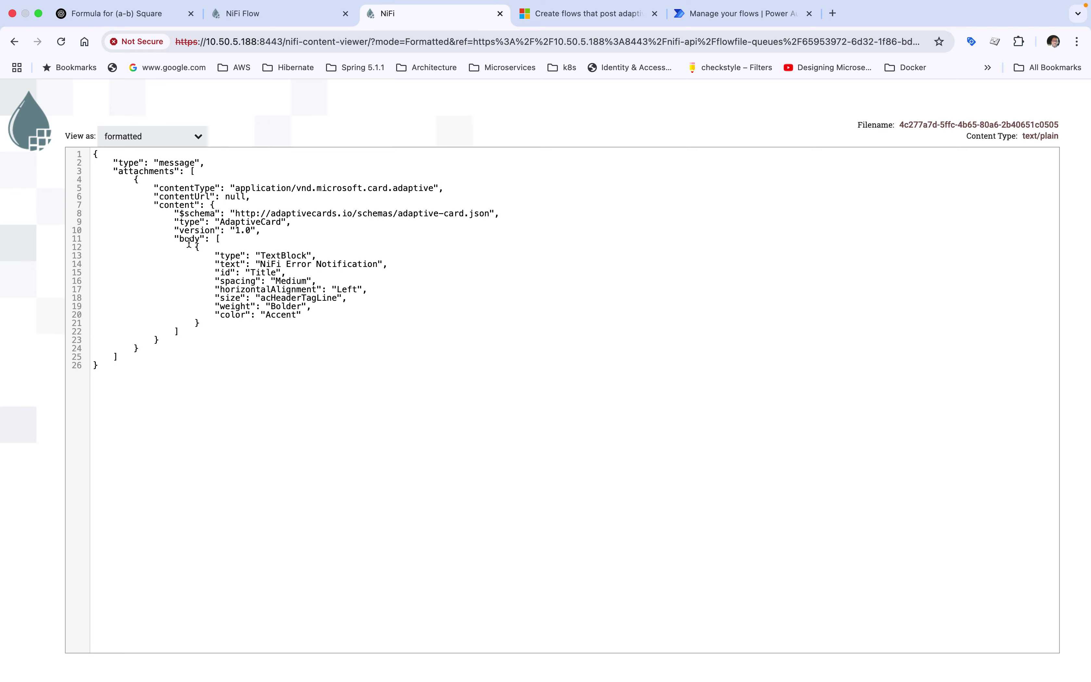
left_click(500, 14)
left_click(750, 554)
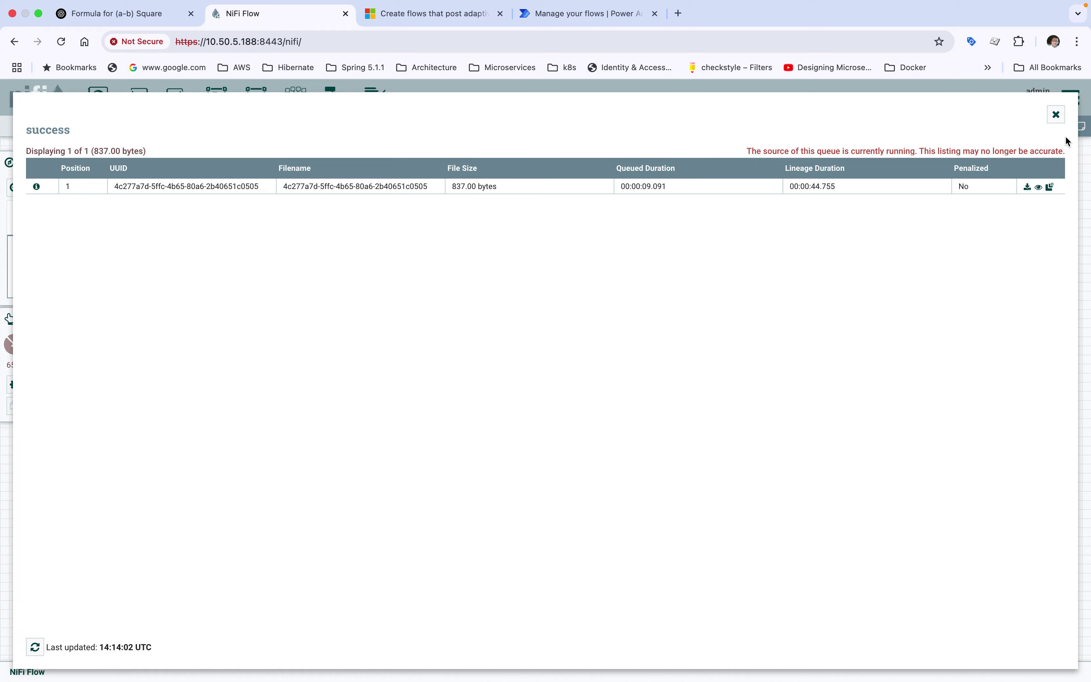
left_click(1057, 116)
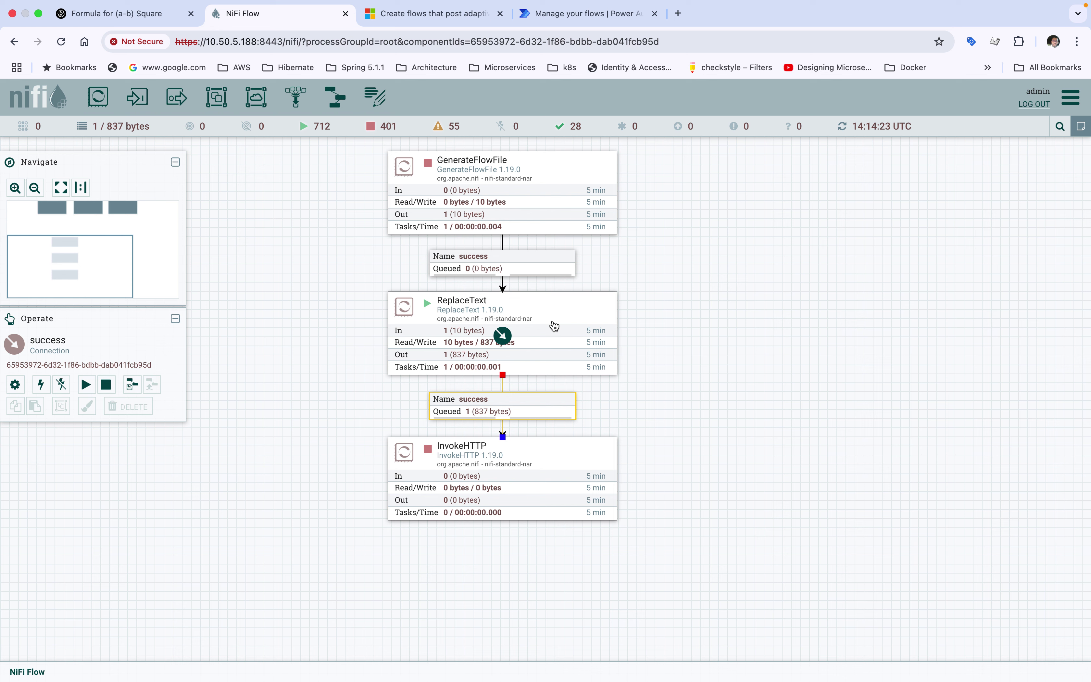
Start InvokeHTTP and refresh the canvas so the 837-byte card is sent
left_click(473, 451)
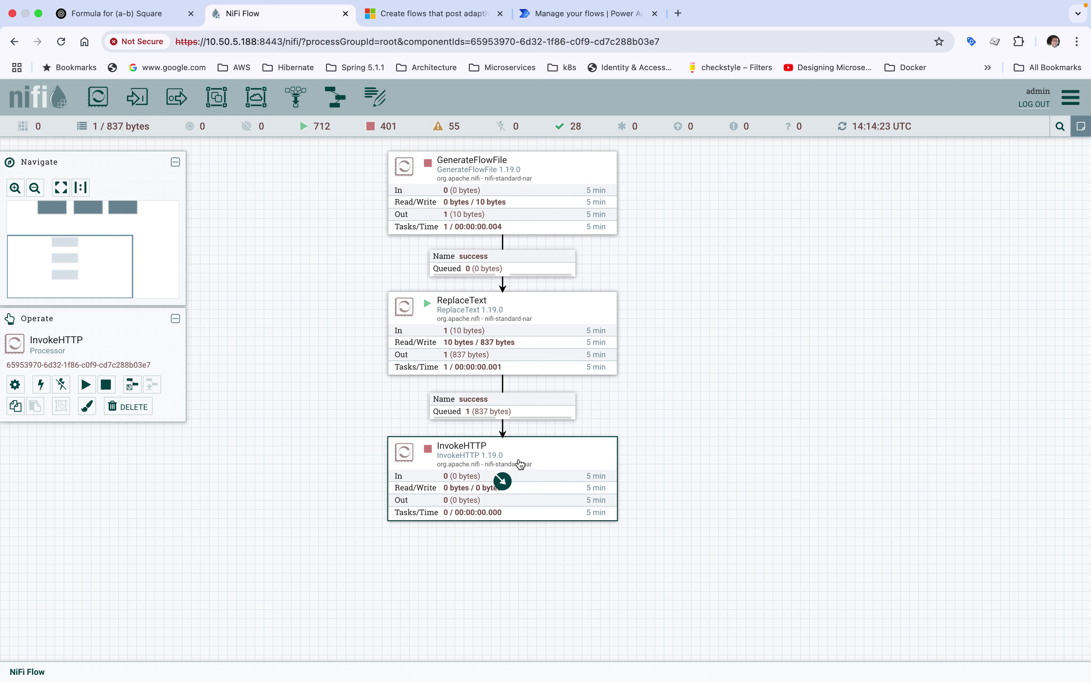
right_click(519, 464)
left_click(541, 436)
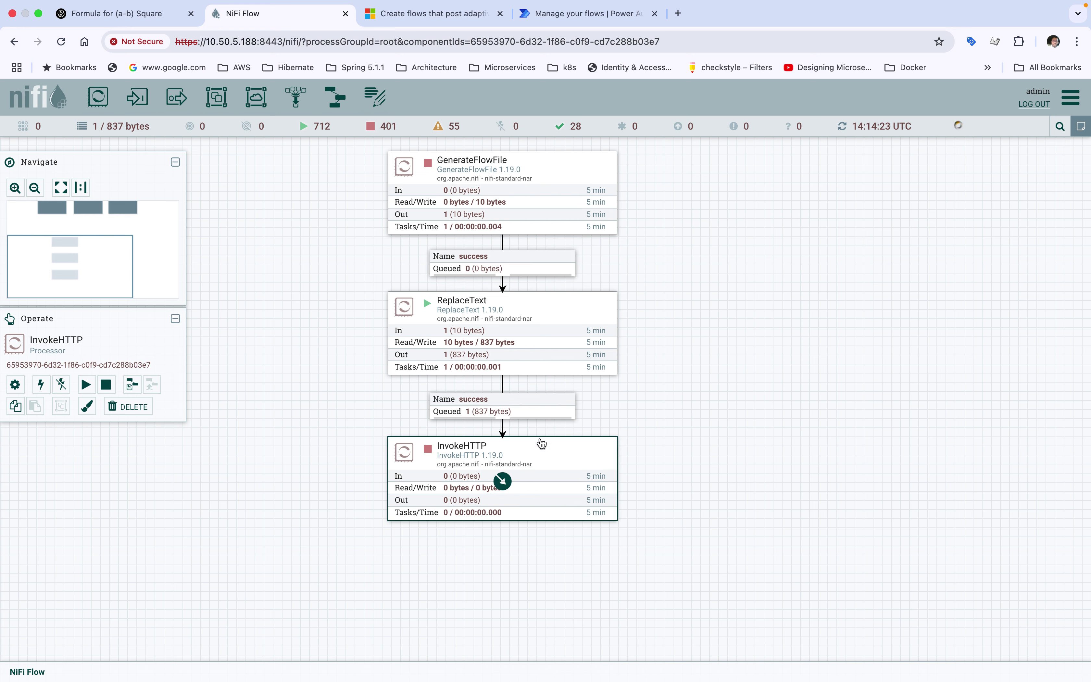
right_click(763, 326)
left_click(767, 329)
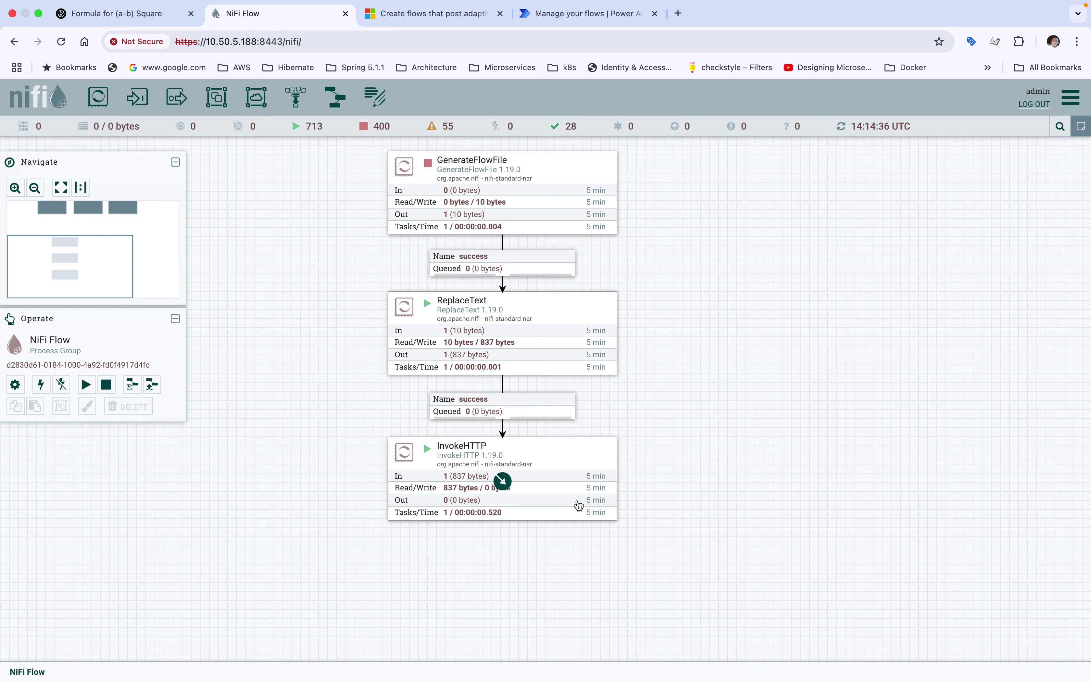
key("ctrl+Up")
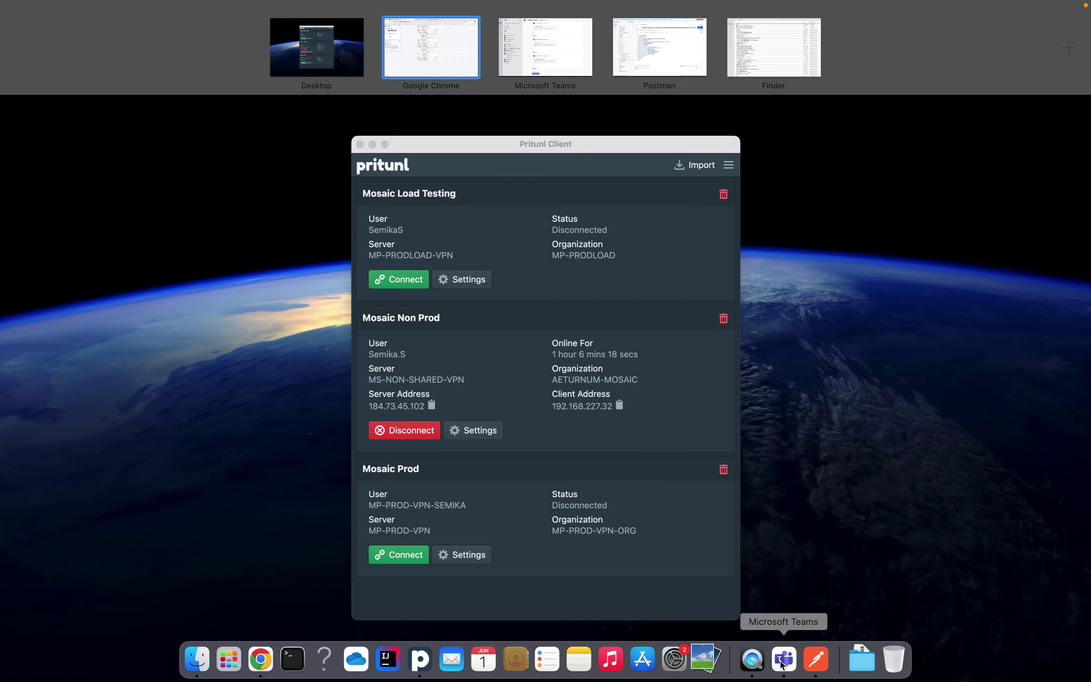
Check the 19:44 NiFi Error Notification card in Non Prod NiFi Notification, then return to NiFi
left_click(852, 484)
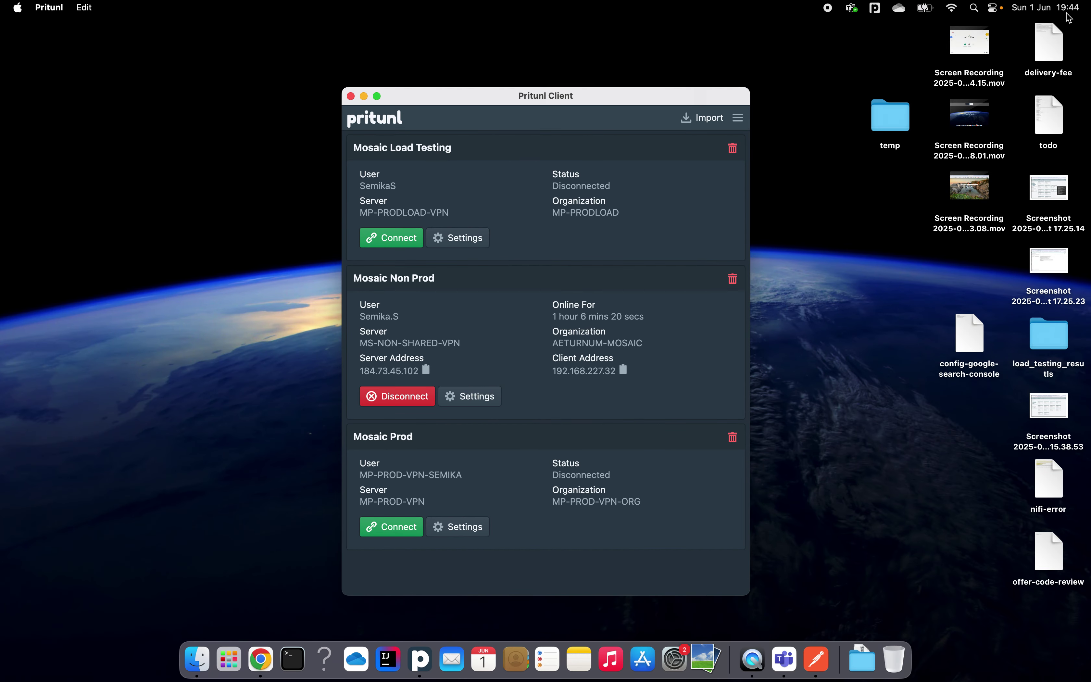
left_click(786, 661)
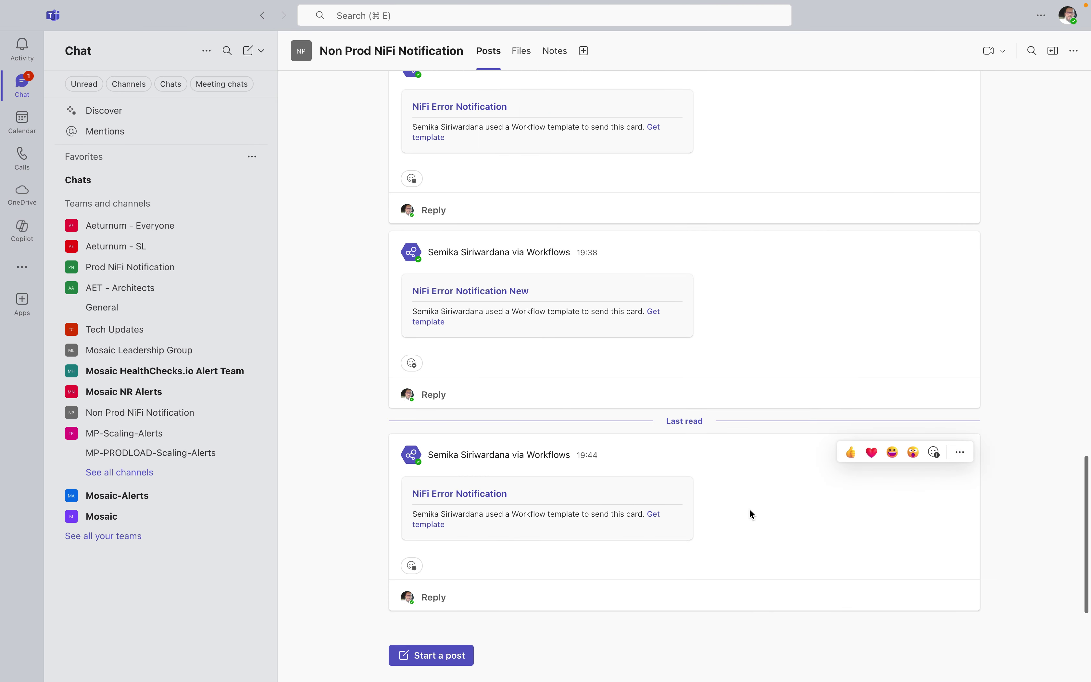
left_click_drag(581, 458, 465, 535)
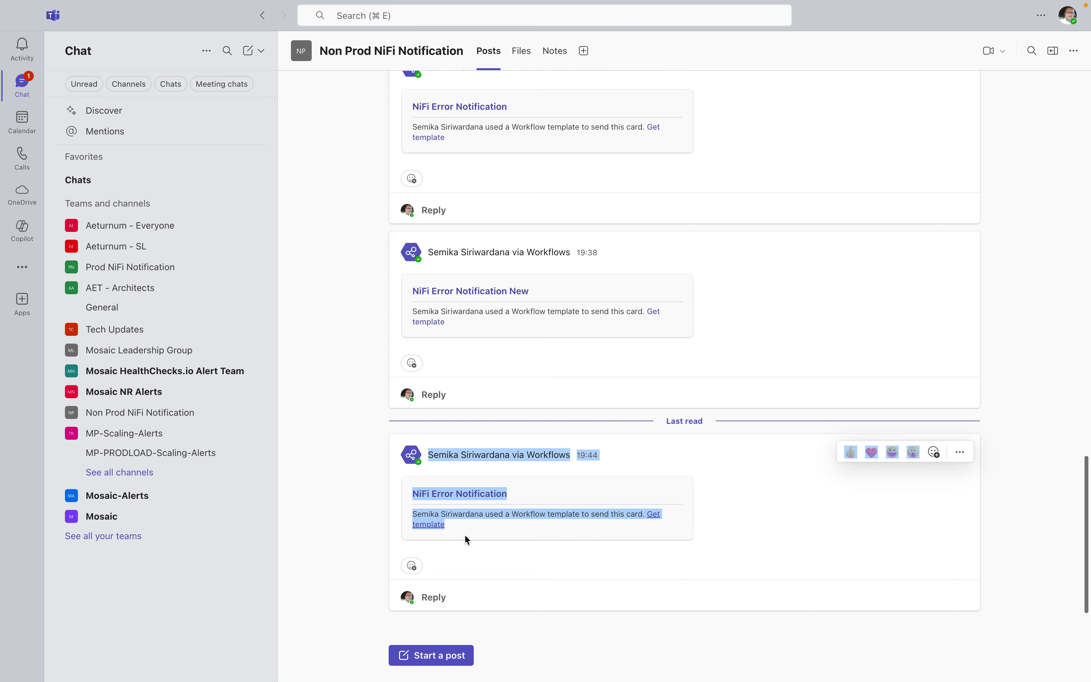
left_click(501, 557)
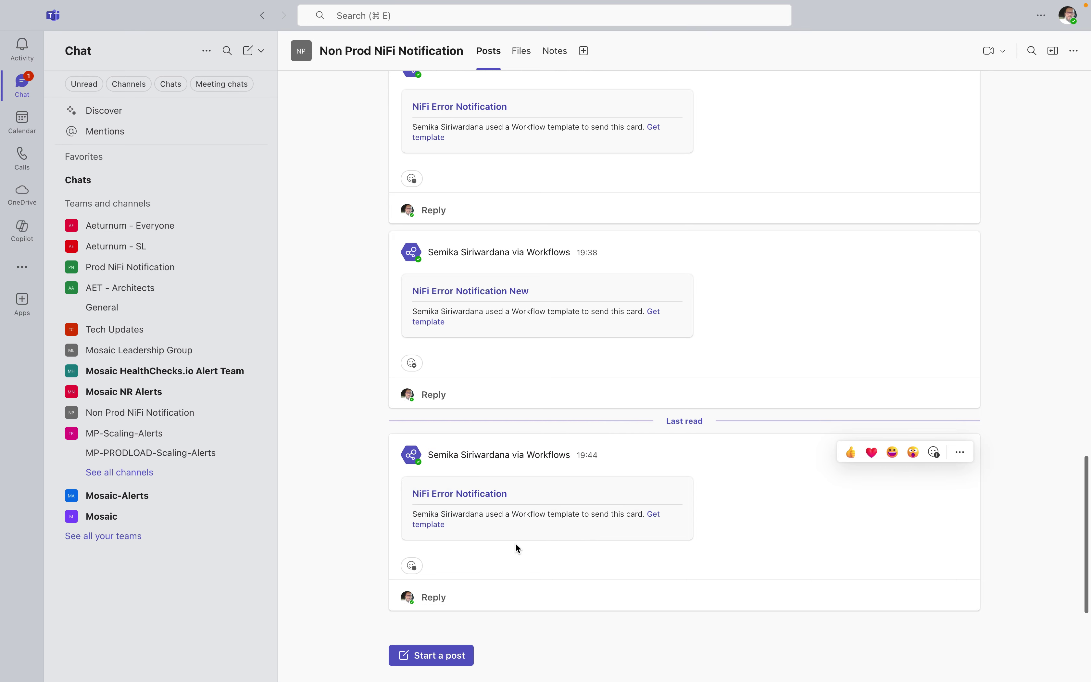
key("ctrl+Up")
left_click(256, 659)
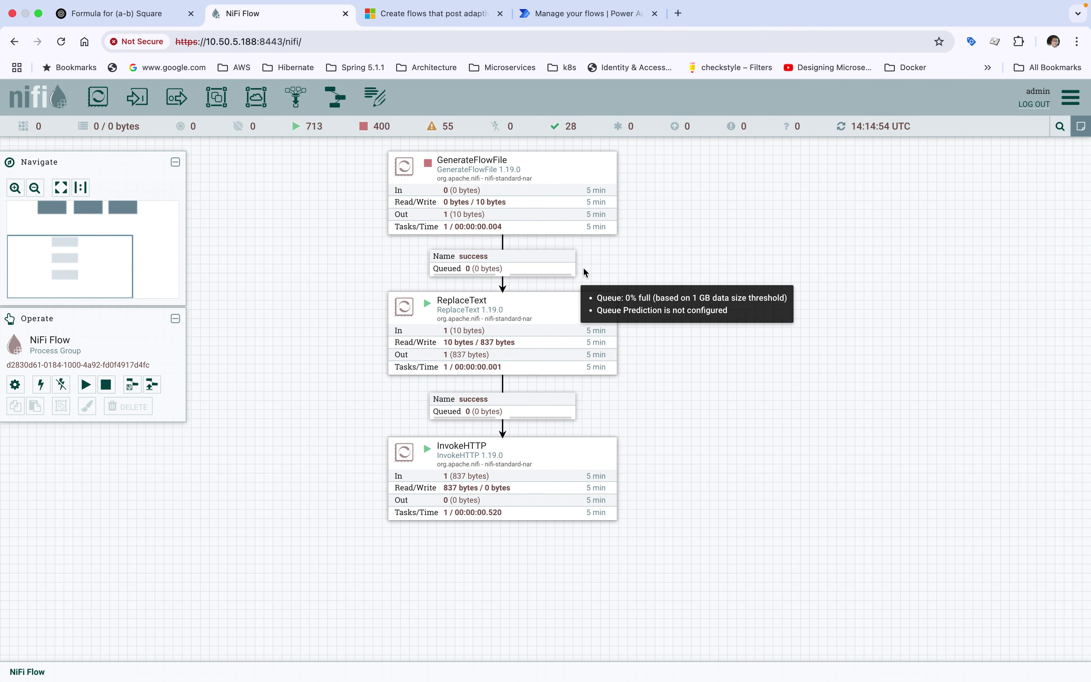
Stop InvokeHTTP and open its configuration's Properties
left_click(512, 460)
right_click(512, 460)
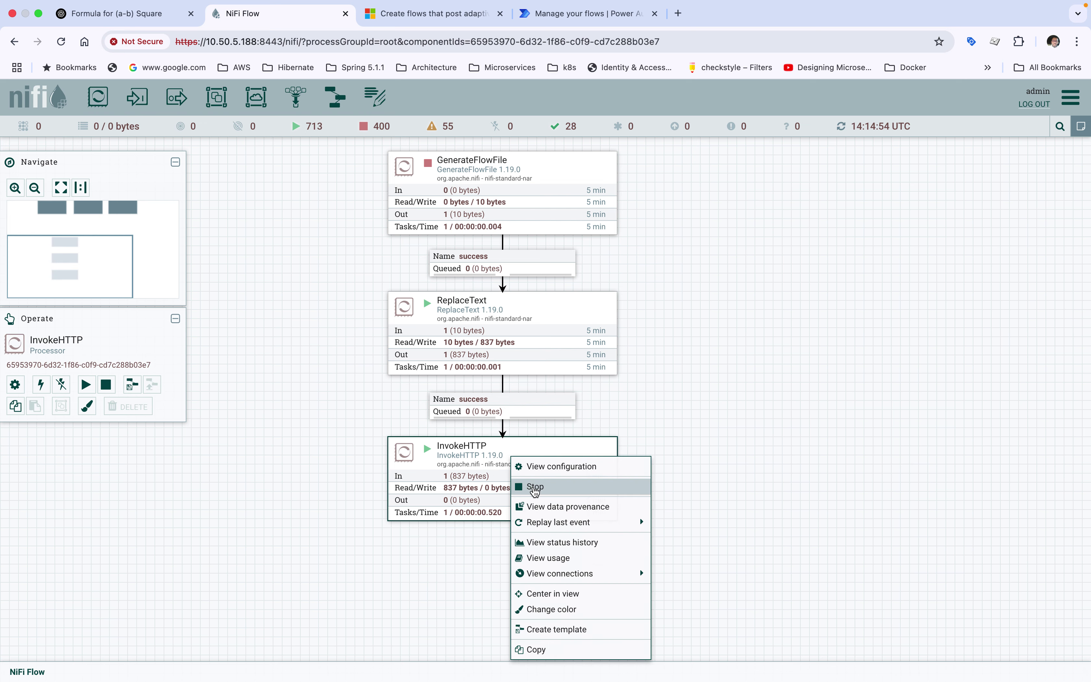
left_click(534, 486)
double_click(551, 466)
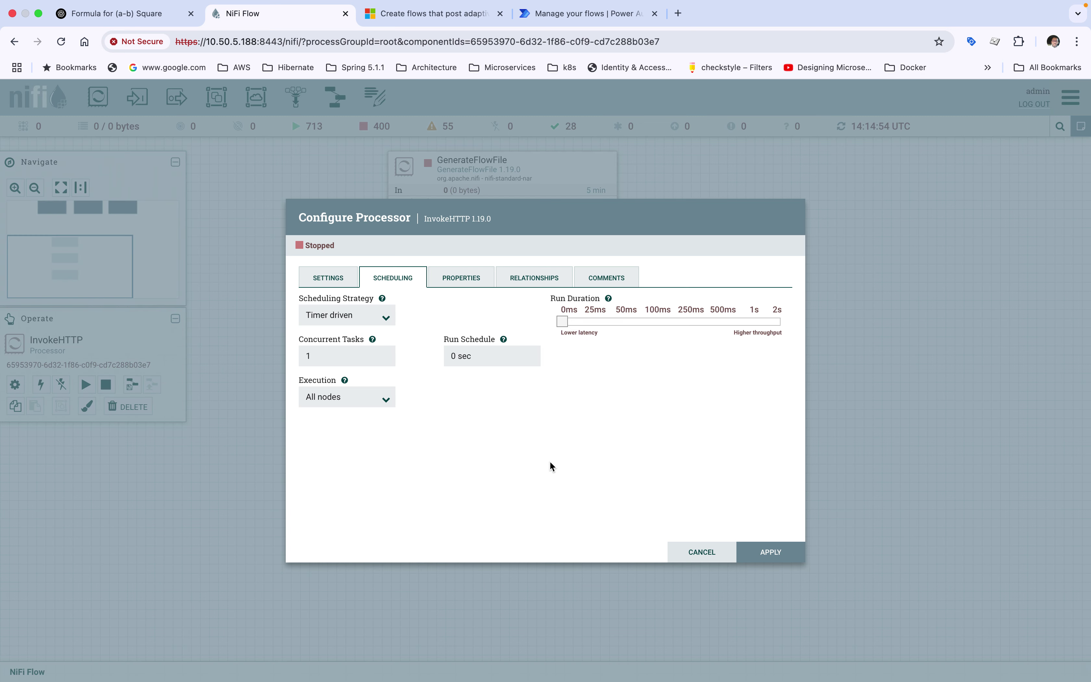
left_click(460, 278)
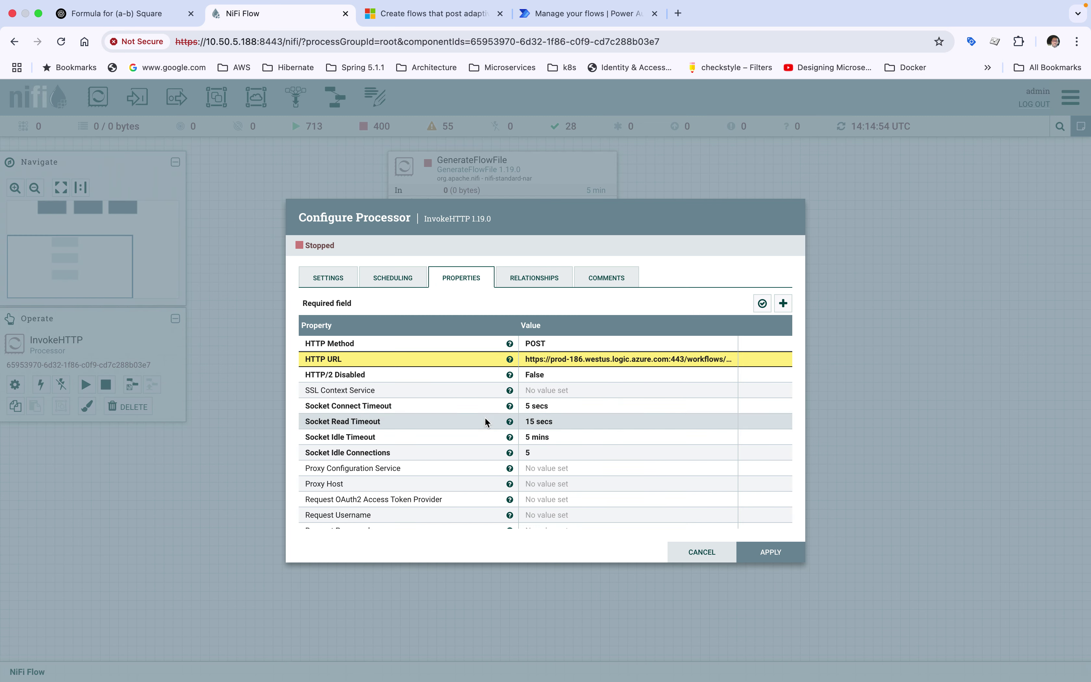
Review InvokeHTTP's request properties and apply them
scroll(553, 424, "down", 1)
scroll(552, 424, "up", 1)
scroll(534, 452, "down", 3)
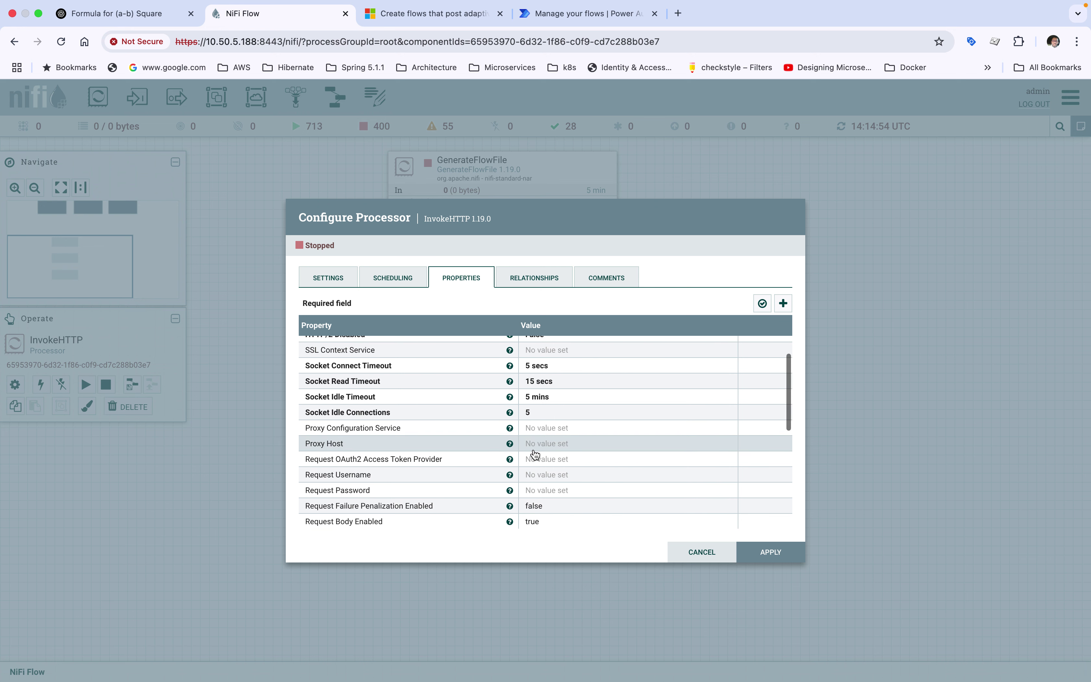
scroll(534, 453, "down", 2)
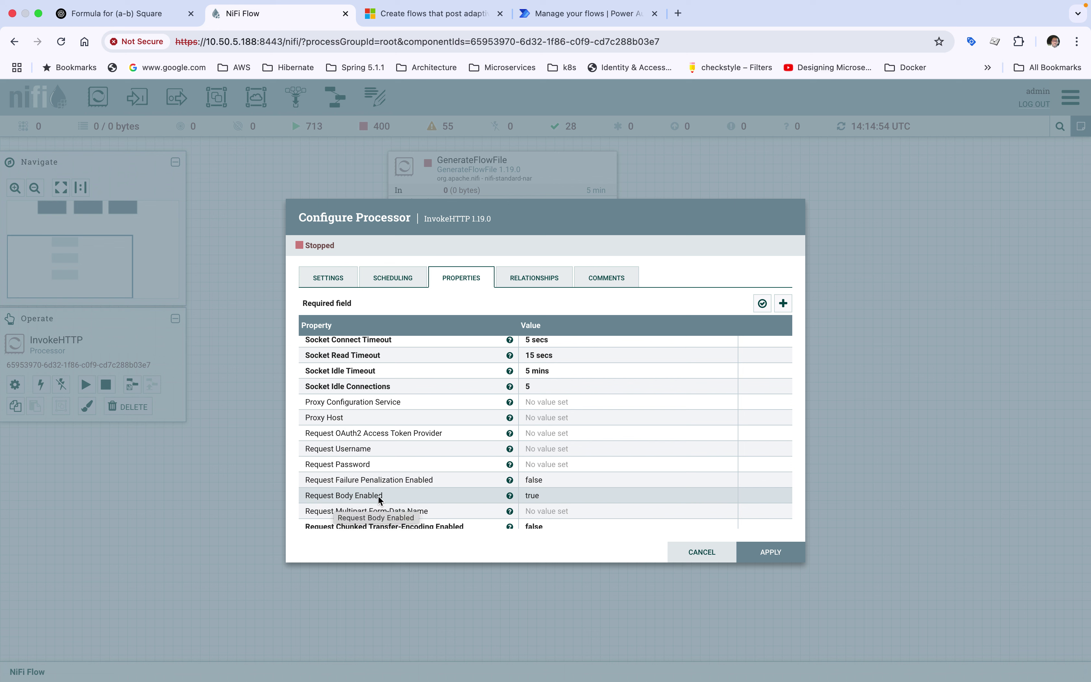
mouse_move(509, 496)
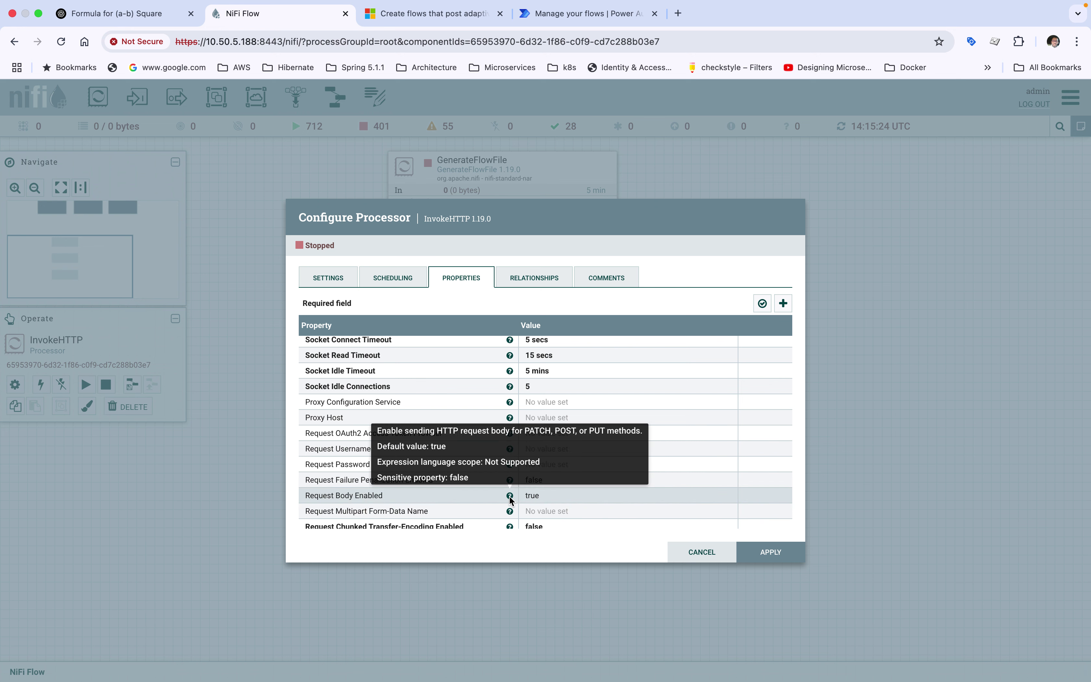
scroll(514, 498, "down", 3)
scroll(509, 495, "down", 10)
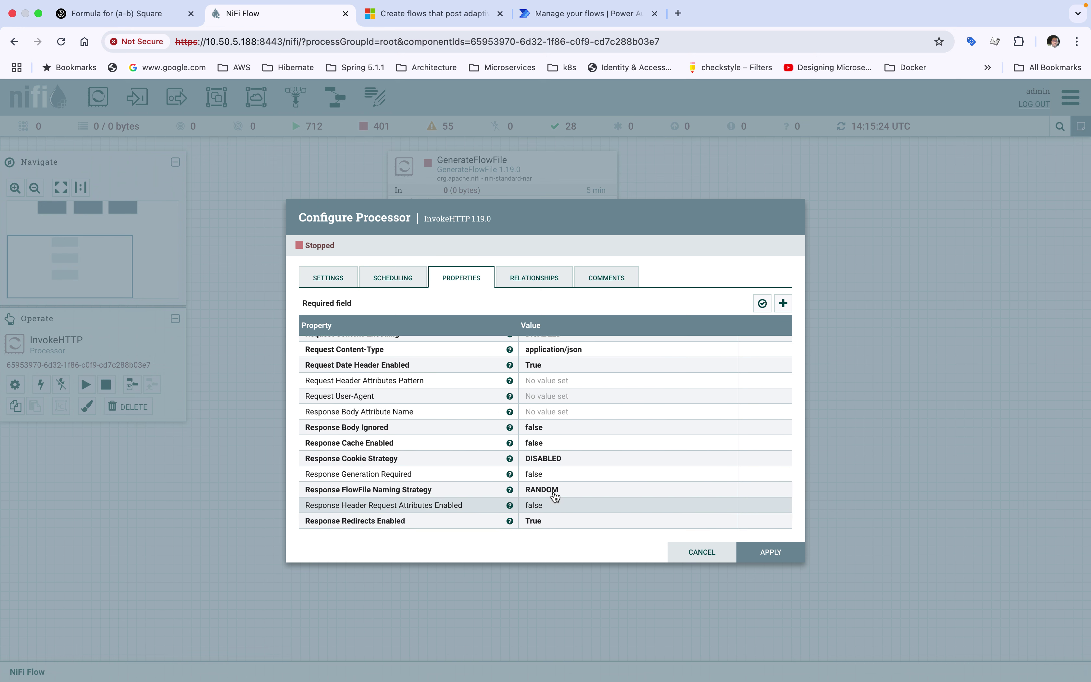
left_click(770, 553)
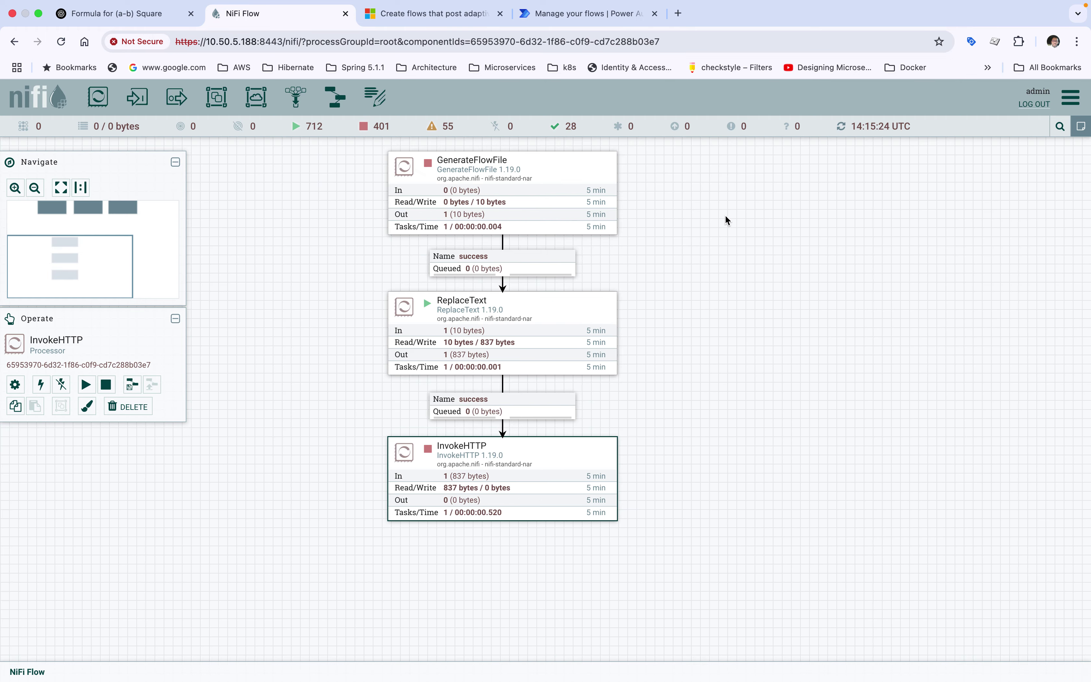
Glance at the Learn adaptive cards article and select all of Postman's JSON request body
left_click_drag(706, 207, 718, 266)
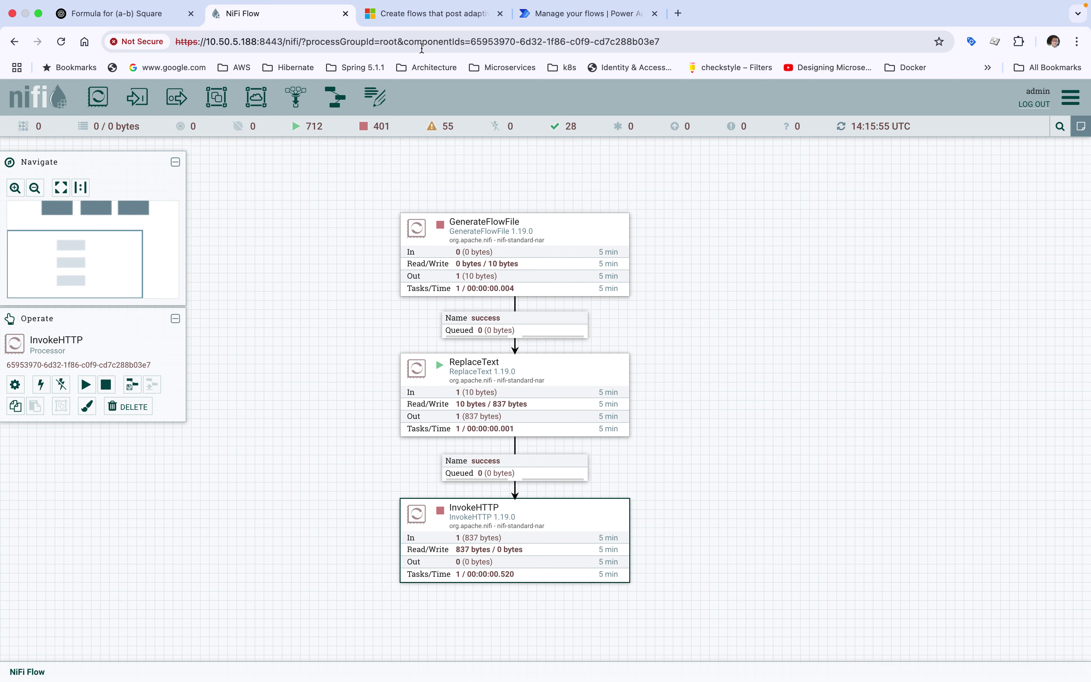
left_click(415, 20)
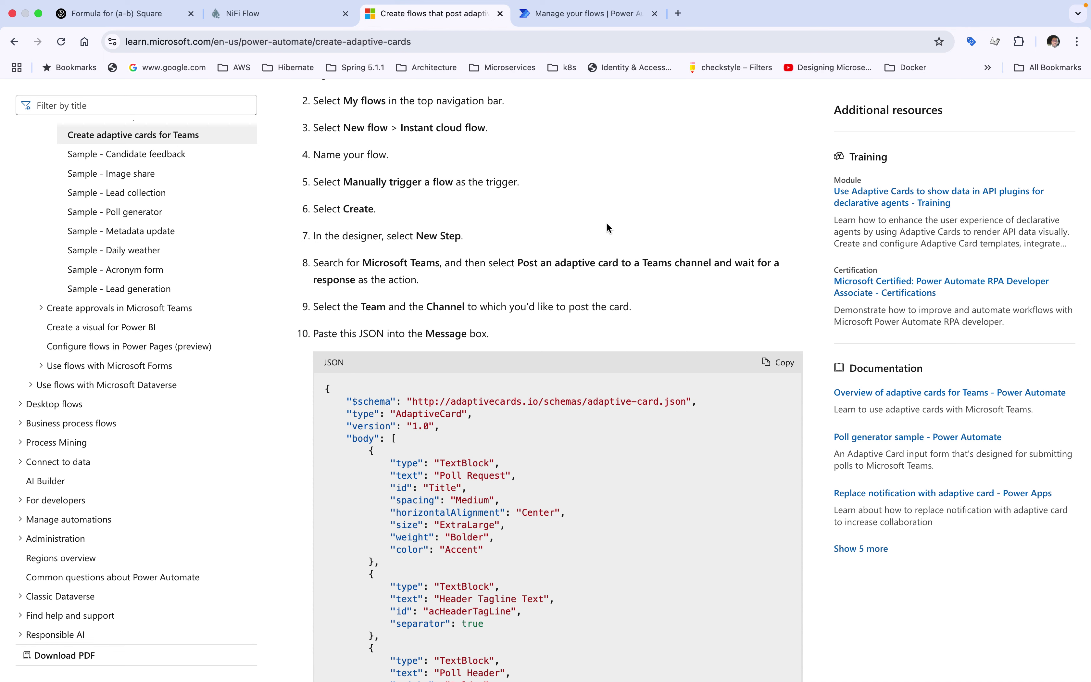
key("ctrl+Up")
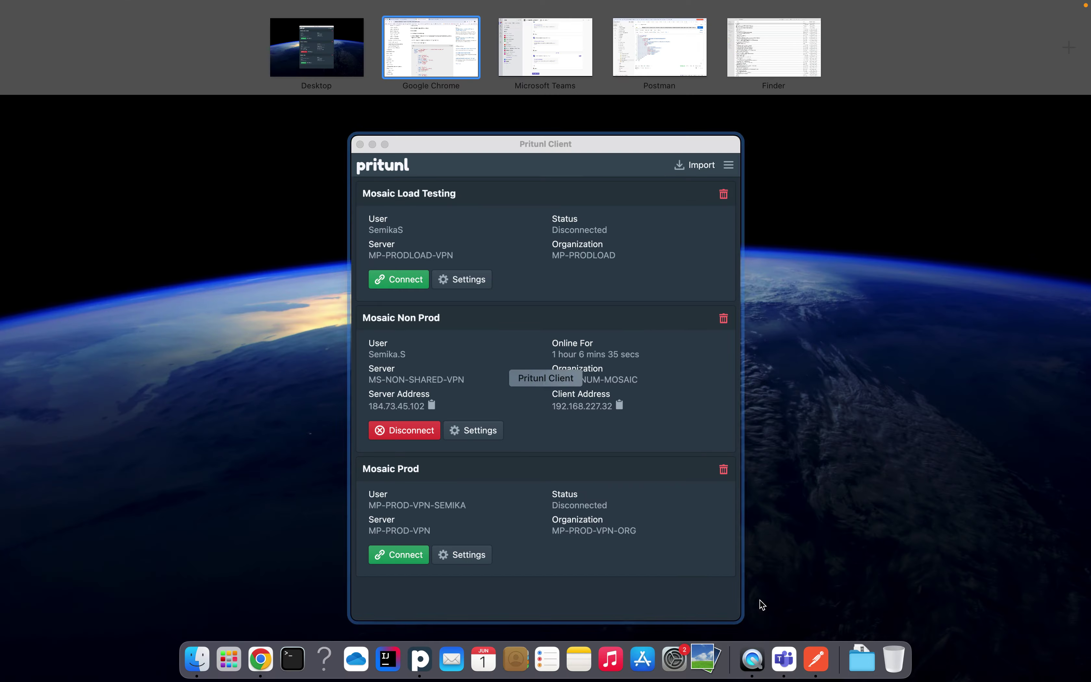
left_click(812, 669)
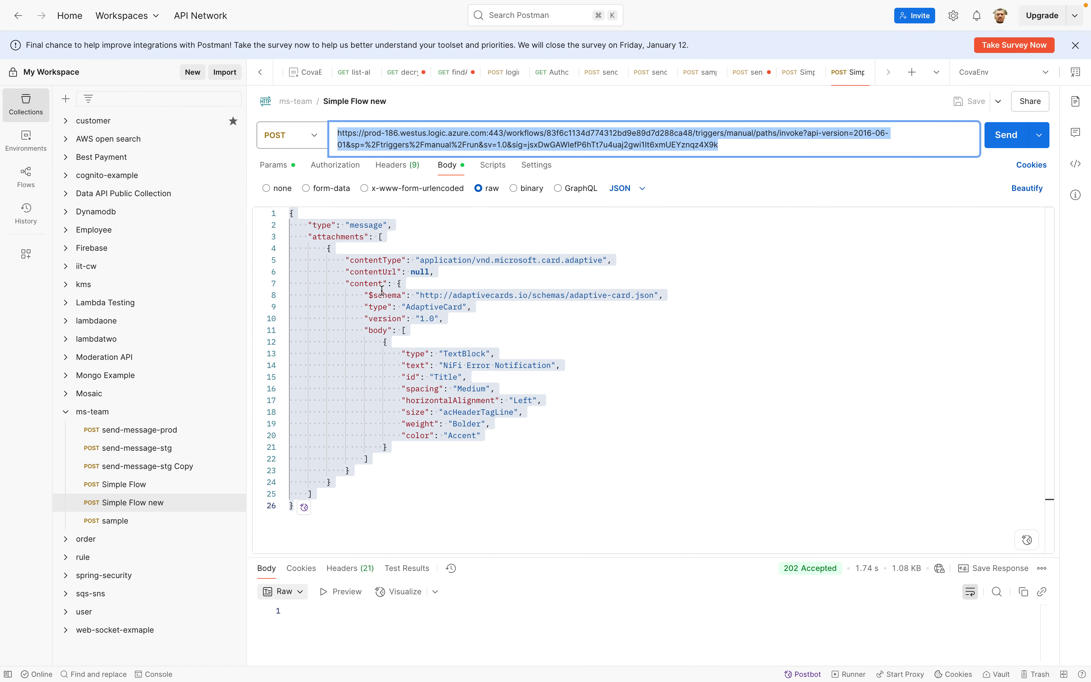
left_click(382, 291)
key("super+a")
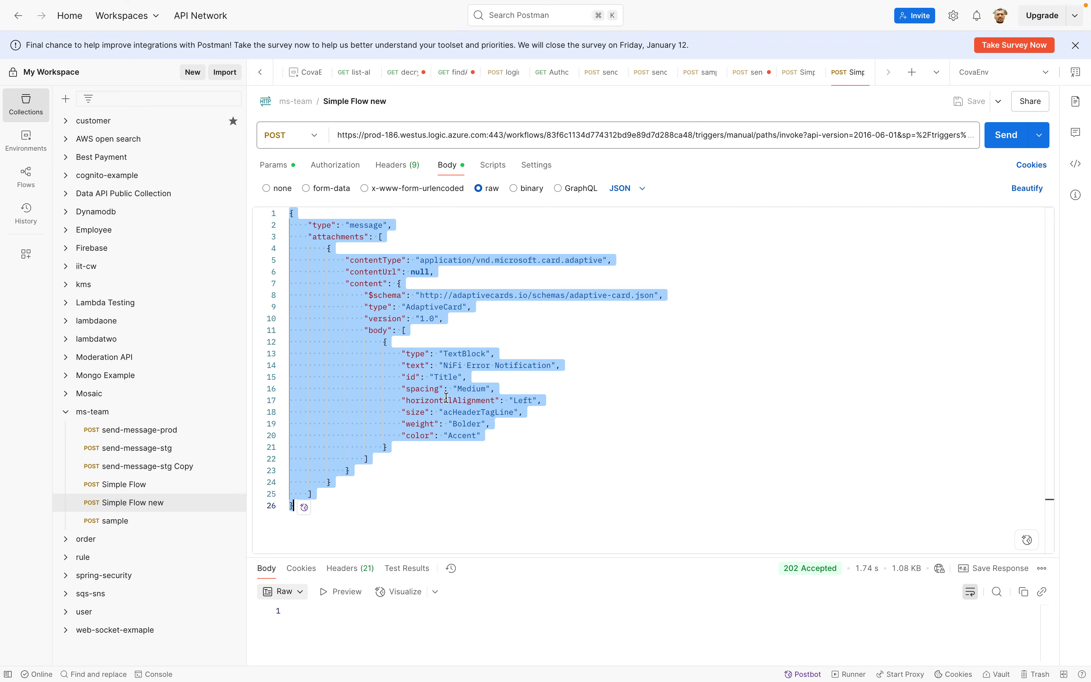
Open the More apps list in Teams' Non Prod NiFi Notification channel
key("ctrl+Up")
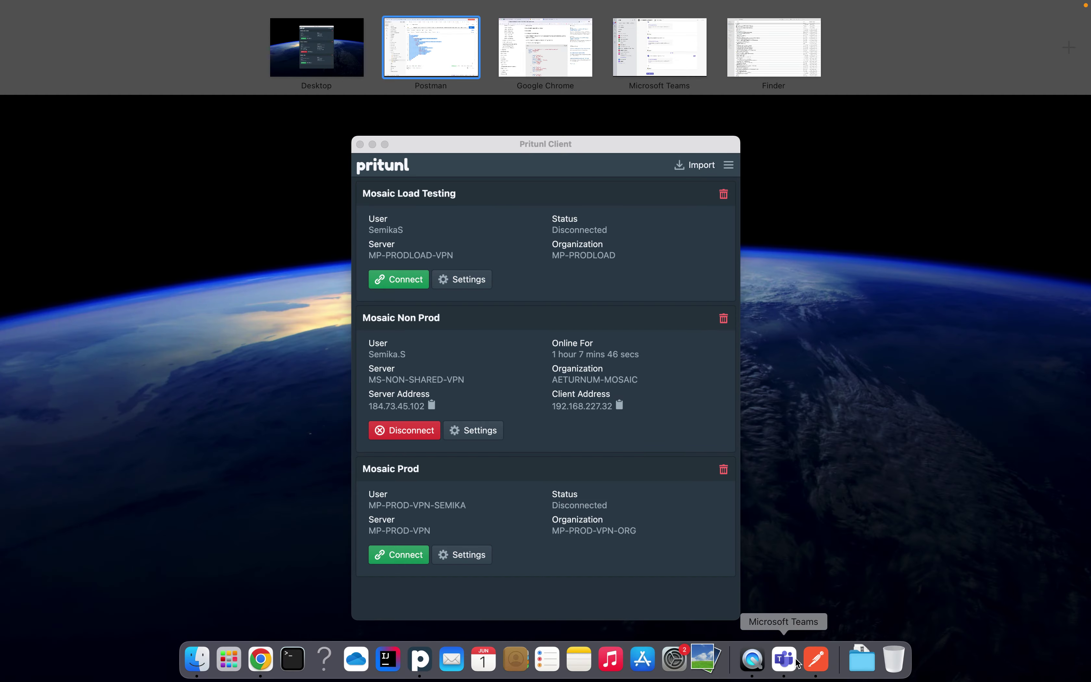
left_click(783, 663)
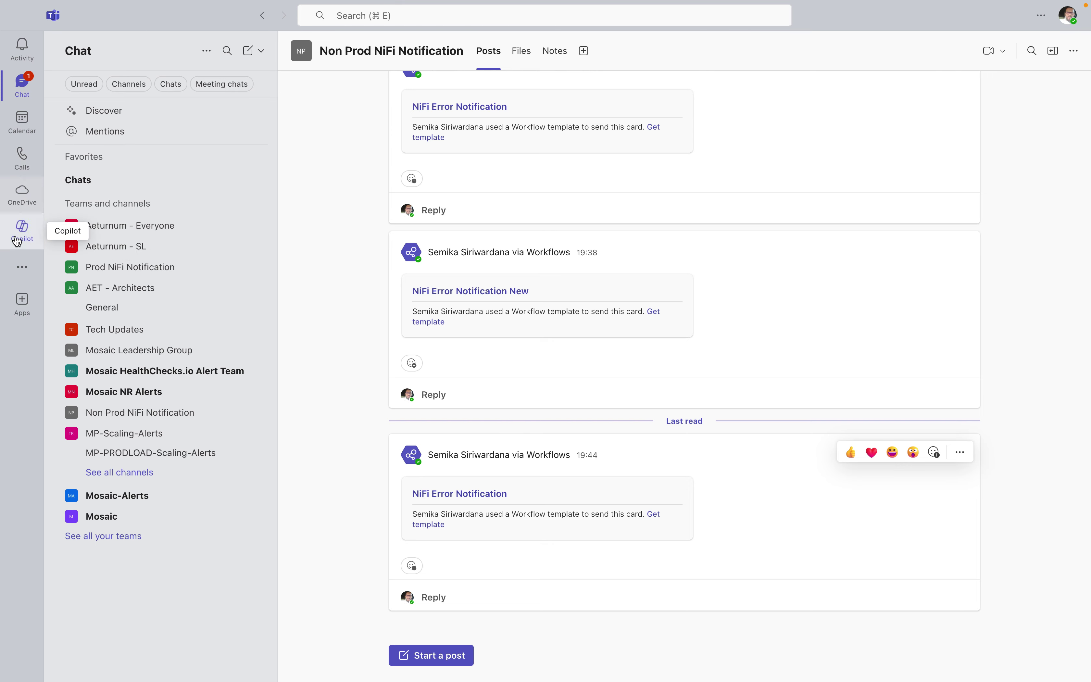
left_click(22, 270)
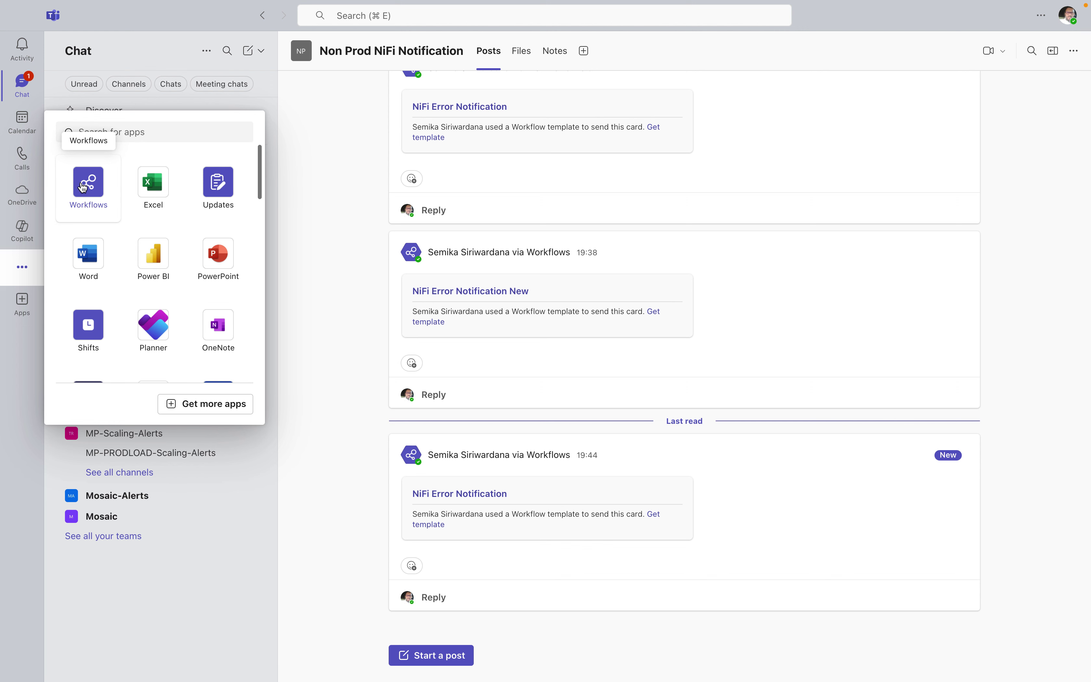
Open the Teams Workflows app, then bring Chrome back to the front
left_click(86, 182)
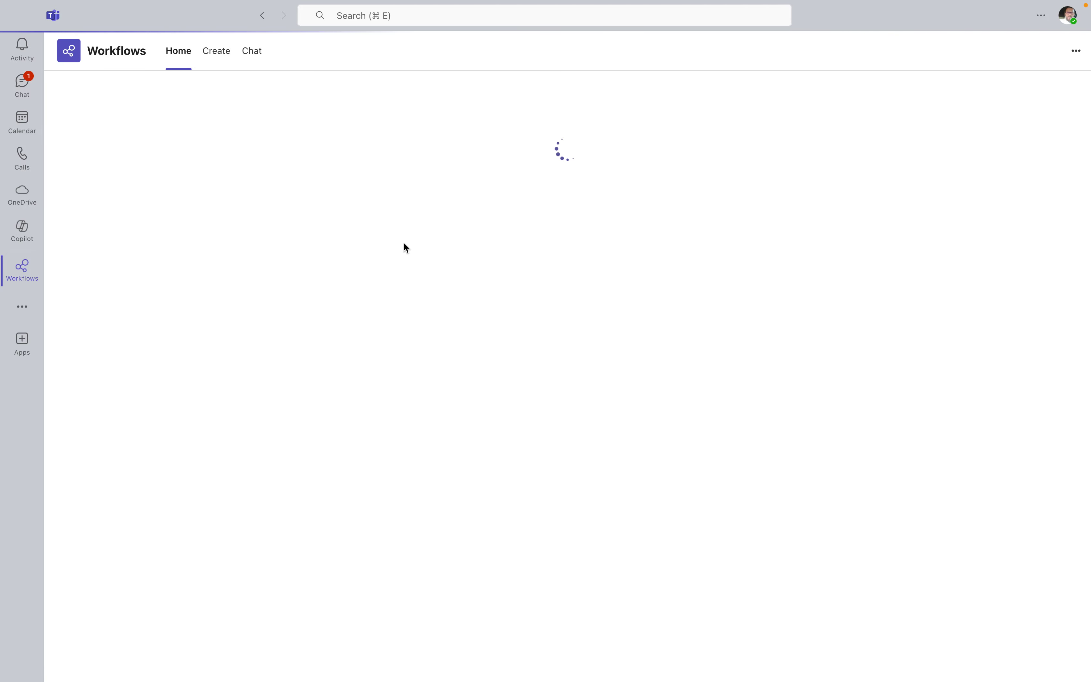
key("ctrl+Up")
left_click(269, 661)
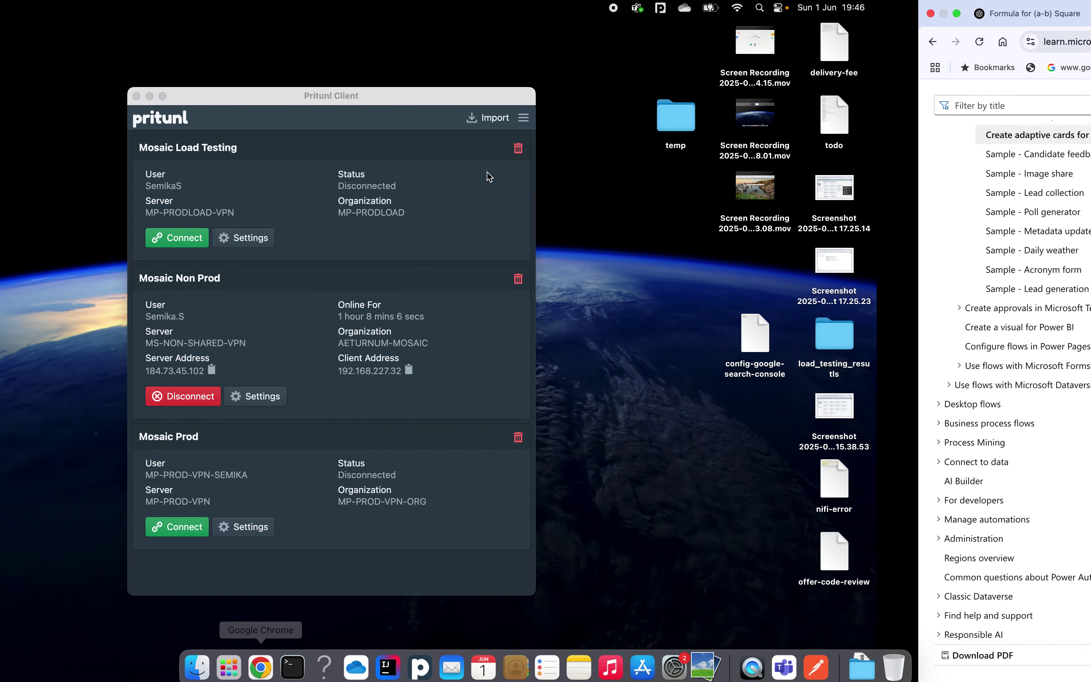
Reload Power Automate and open My flows, briefly checking Teams Workflows
left_click(546, 25)
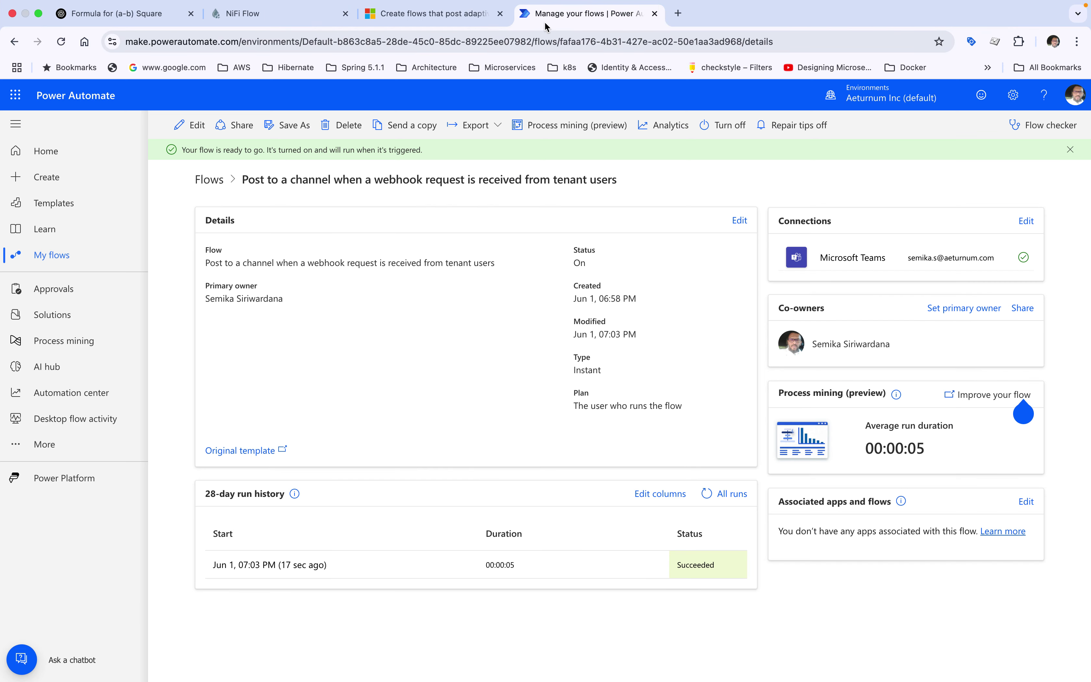
left_click(62, 45)
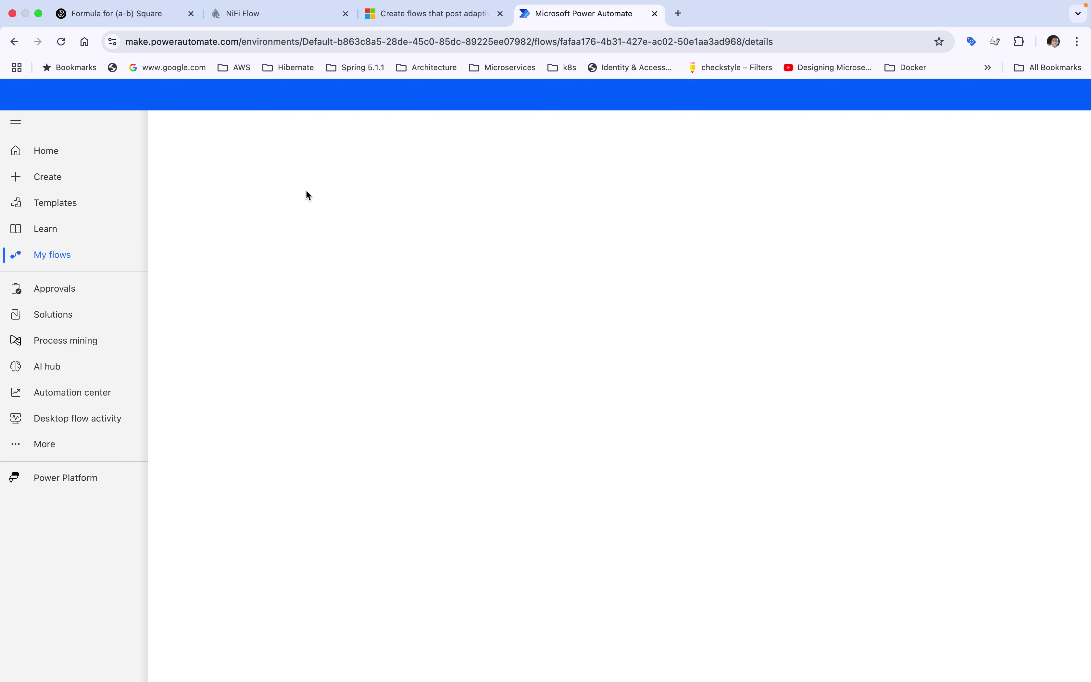
left_click(62, 256)
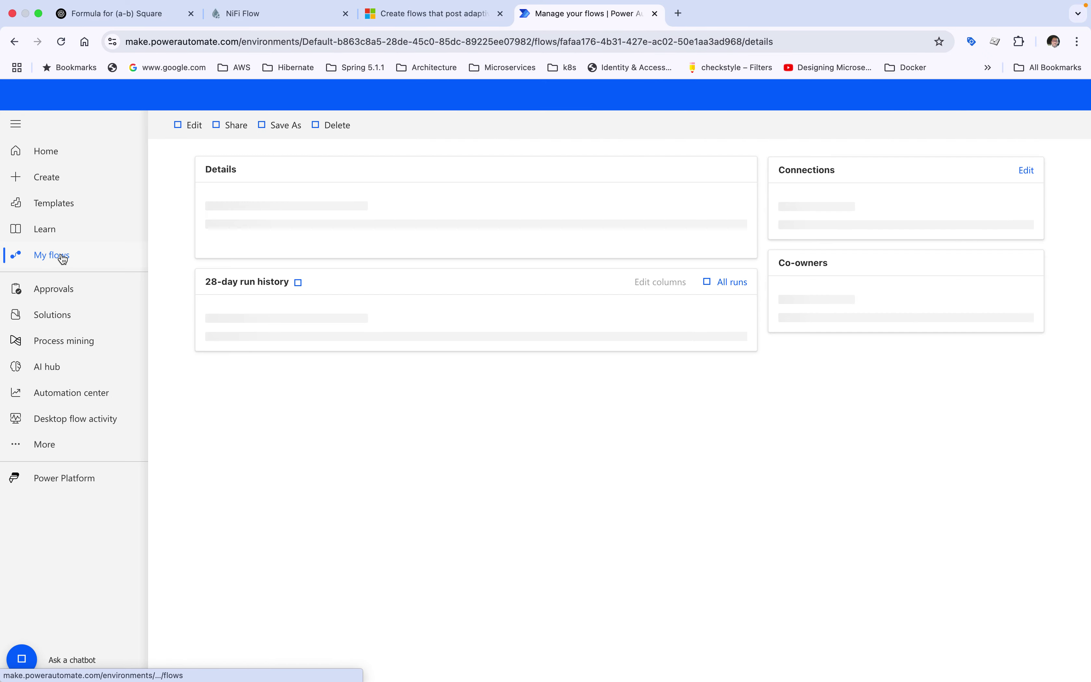
left_click(62, 255)
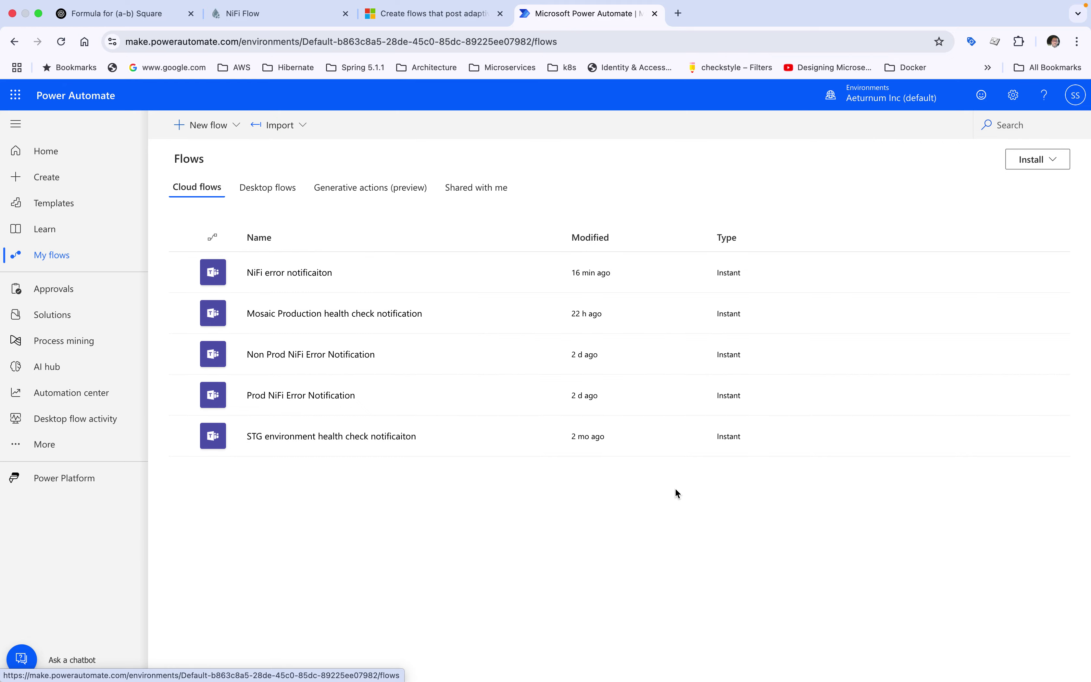
key("ctrl+Up")
left_click(783, 656)
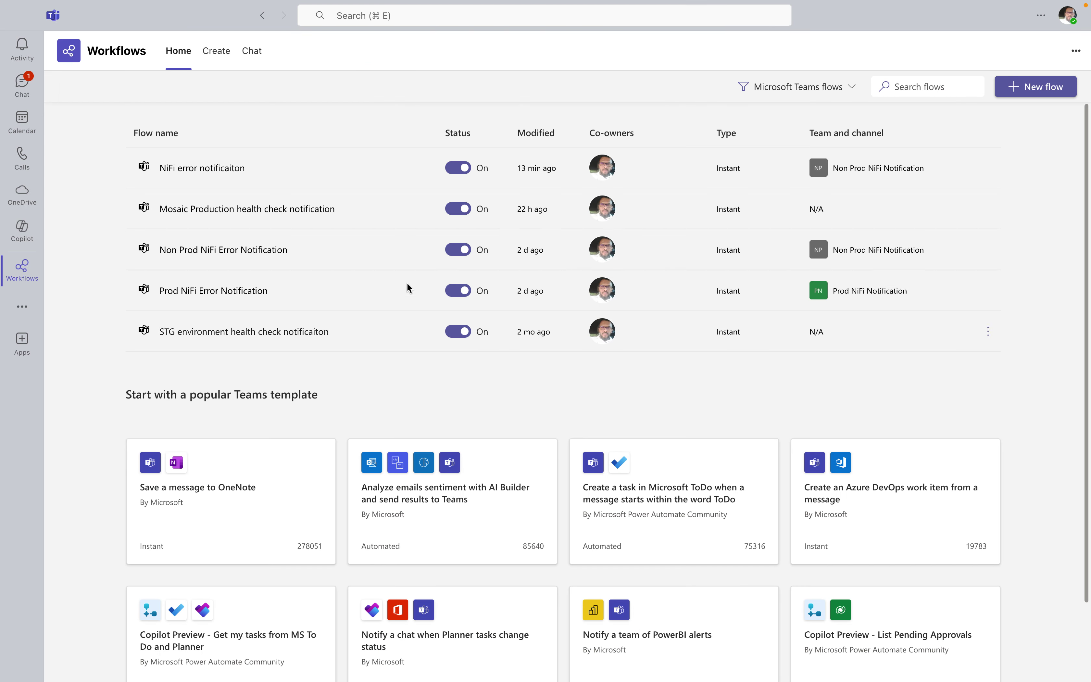
key("ctrl+Up")
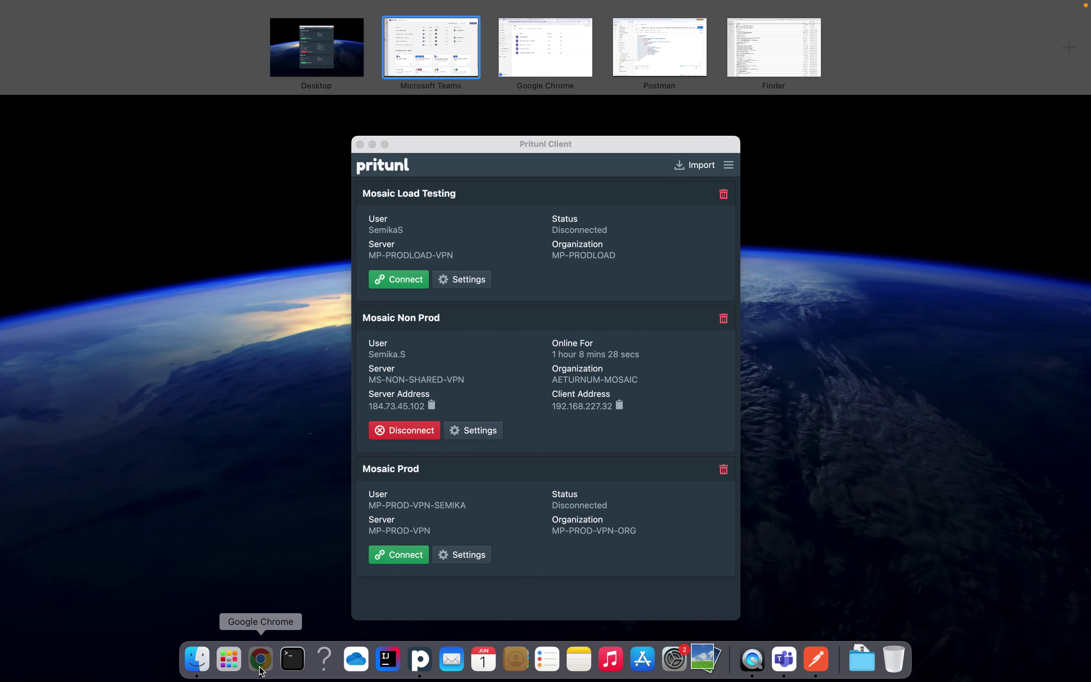
left_click(261, 658)
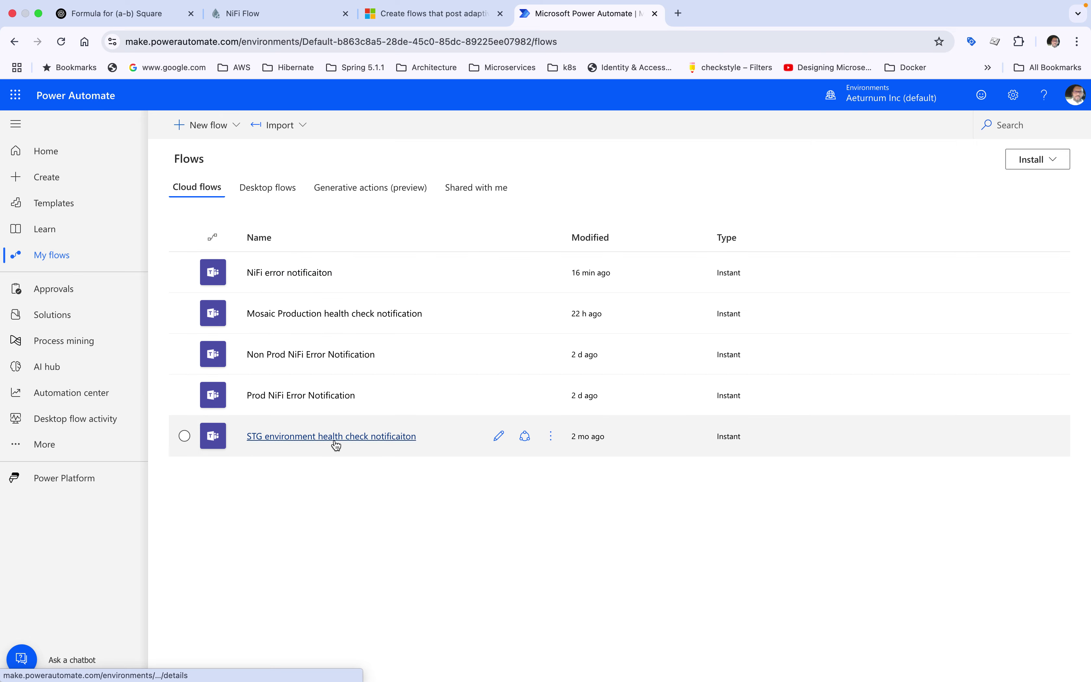
Reopen the Create adaptive cards for Teams article and scroll to its sample JSON
left_click(426, 14)
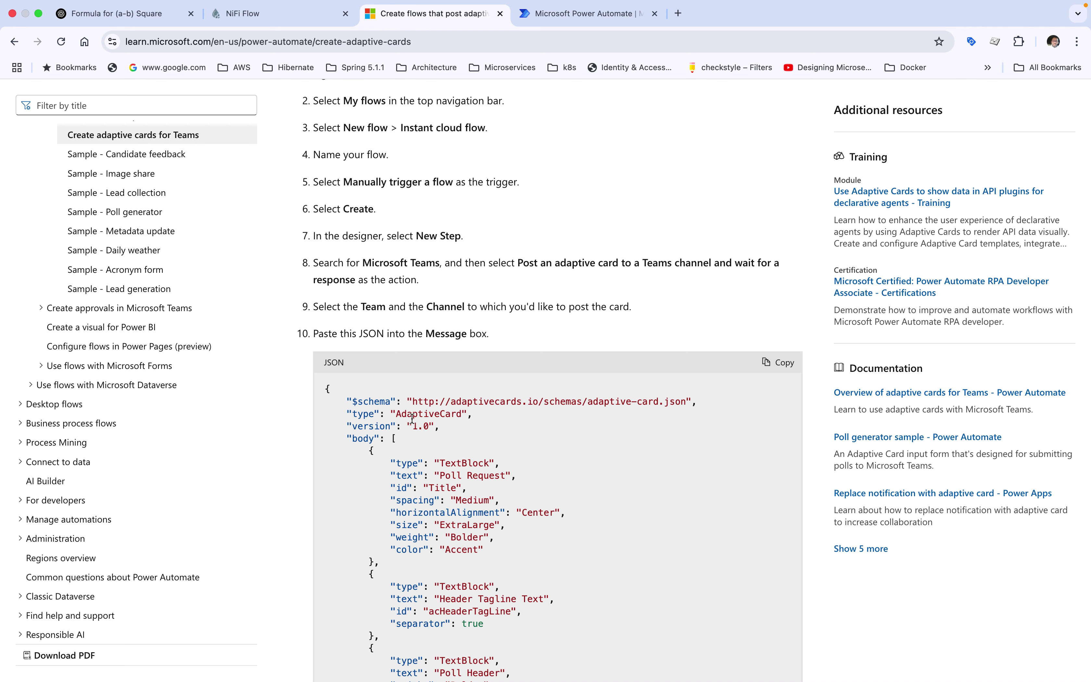
scroll(412, 418, "up", 2)
scroll(254, 272, "up", 2)
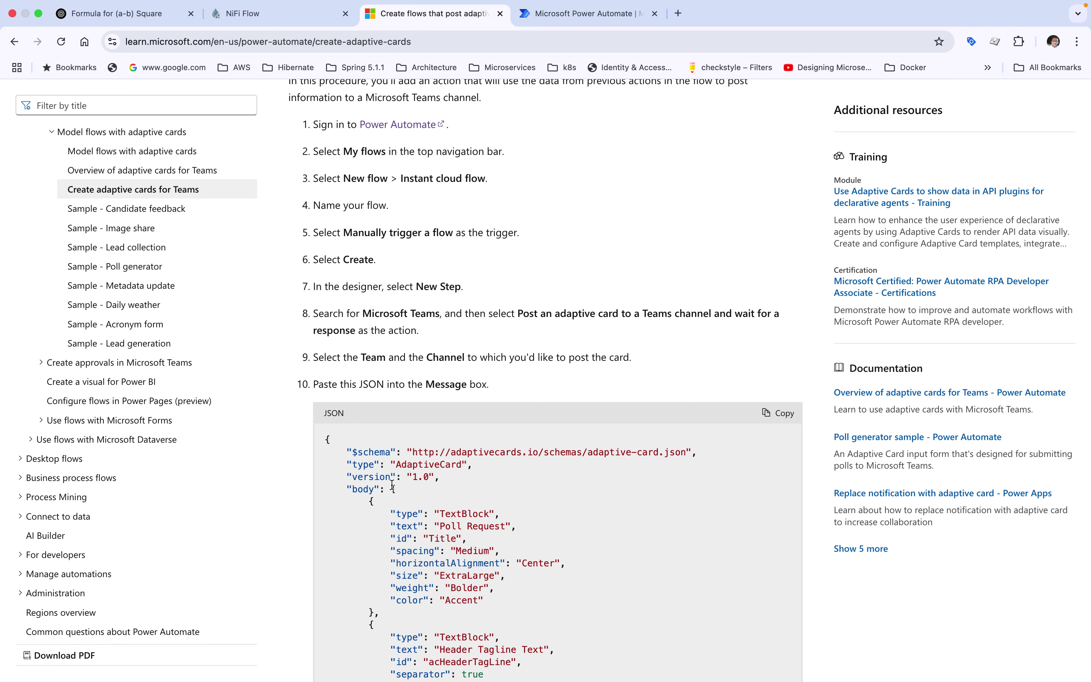
scroll(429, 435, "down", 2)
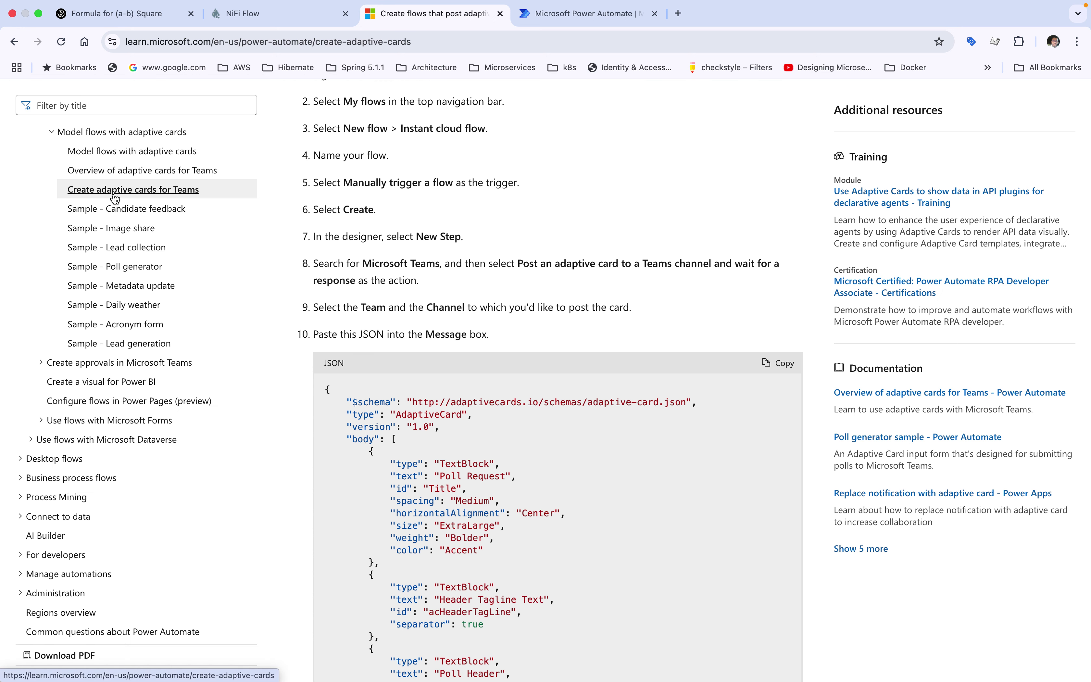
left_click(152, 197)
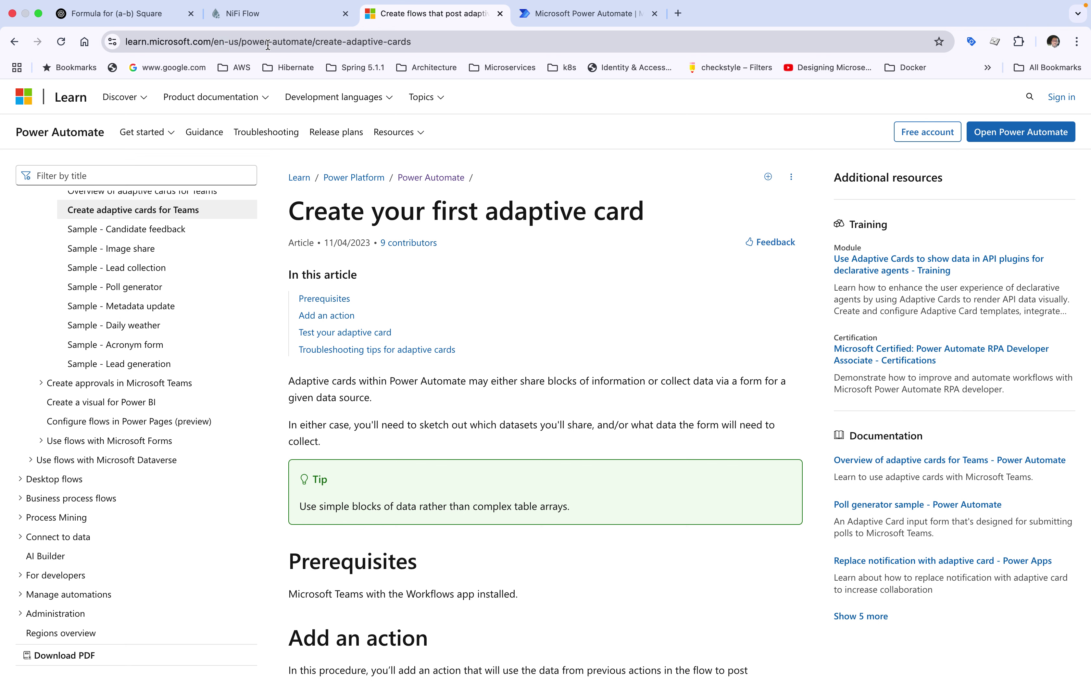
scroll(476, 316, "down", 10)
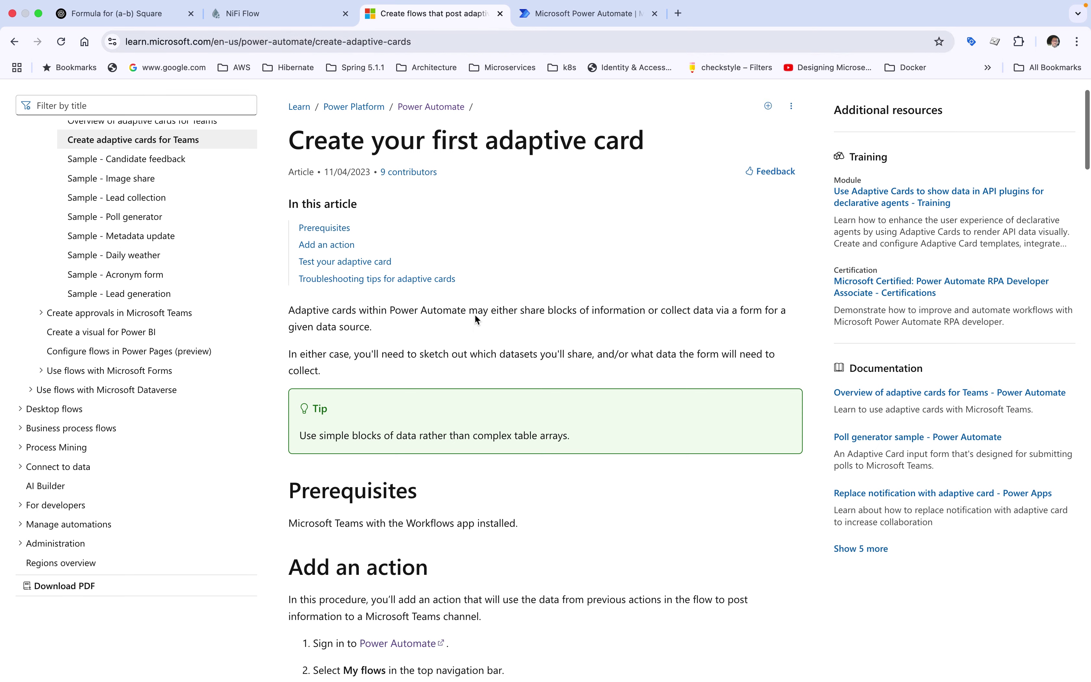
scroll(476, 315, "down", 3)
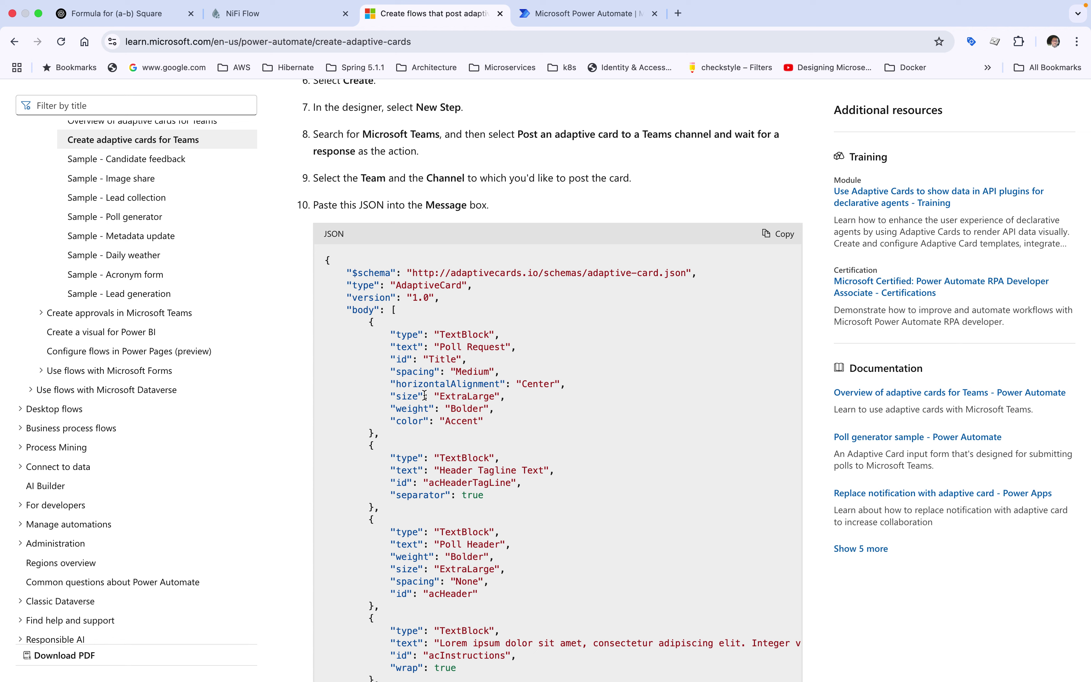
Copy the "color": "Accent" line from the sample card JSON
left_click_drag(482, 422, 392, 337)
left_click(440, 360)
left_click_drag(391, 421, 483, 422)
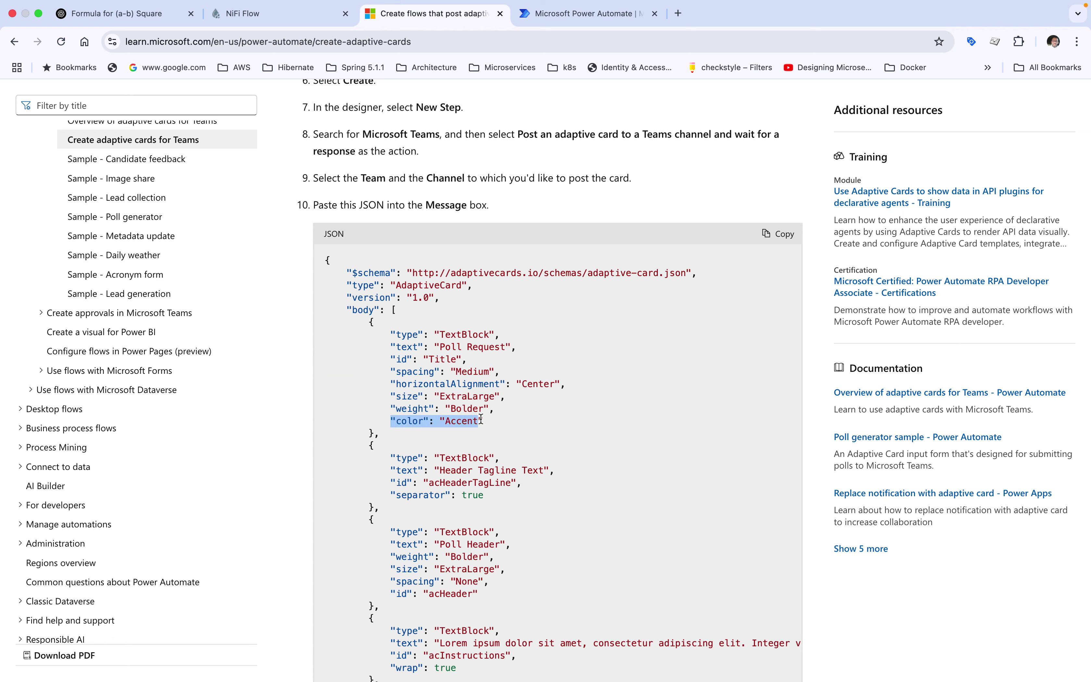
right_click(460, 419)
left_click(480, 448)
key("ctrl+Up")
left_click(784, 660)
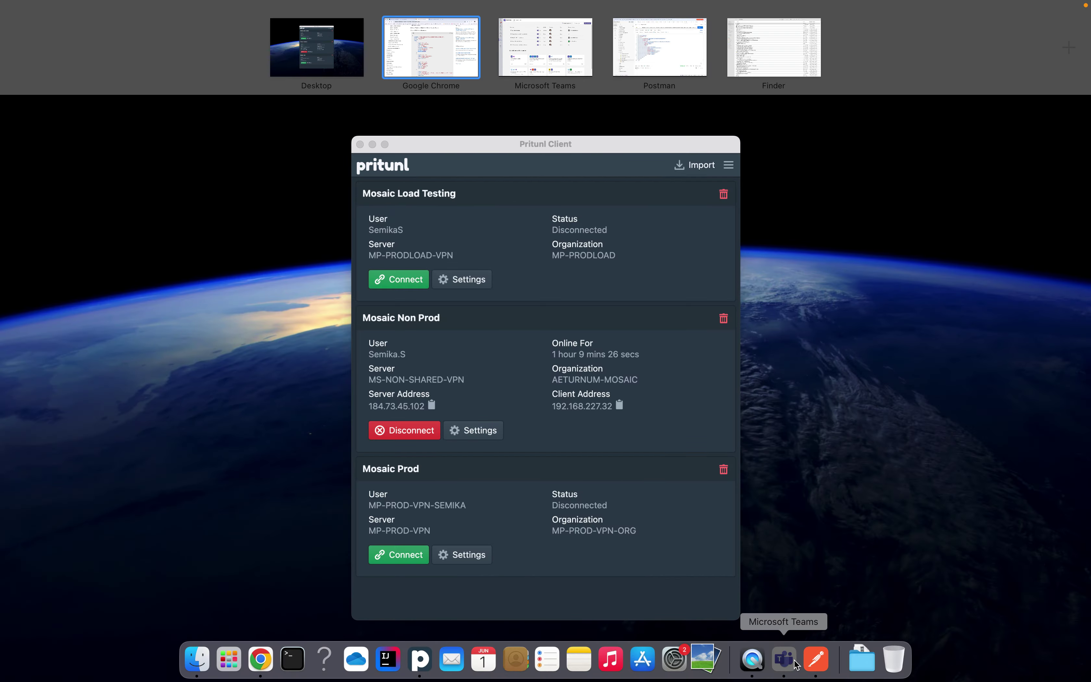
key("ctrl+Up")
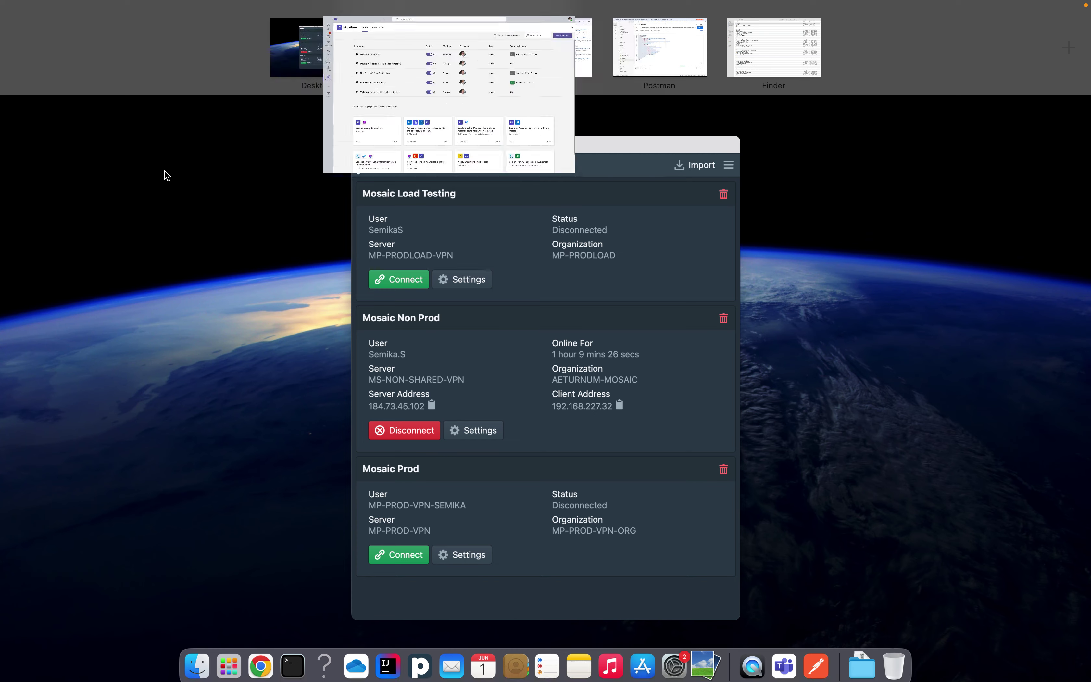
left_click(261, 659)
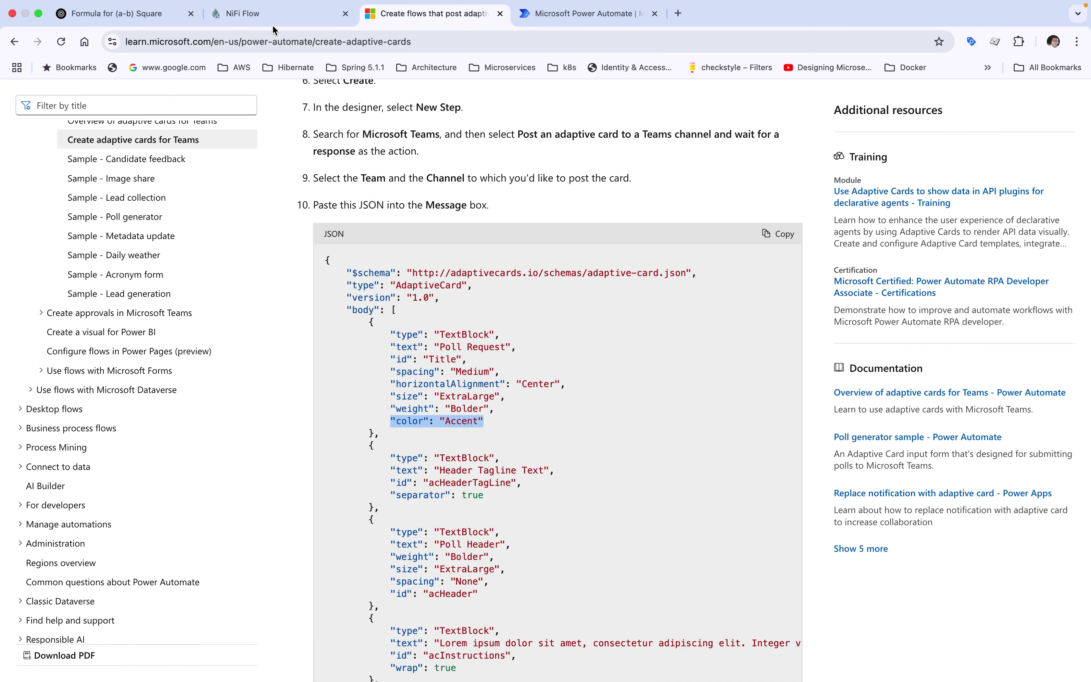
Stop ReplaceText and open its configuration
left_click(272, 19)
left_click(466, 371)
right_click(464, 368)
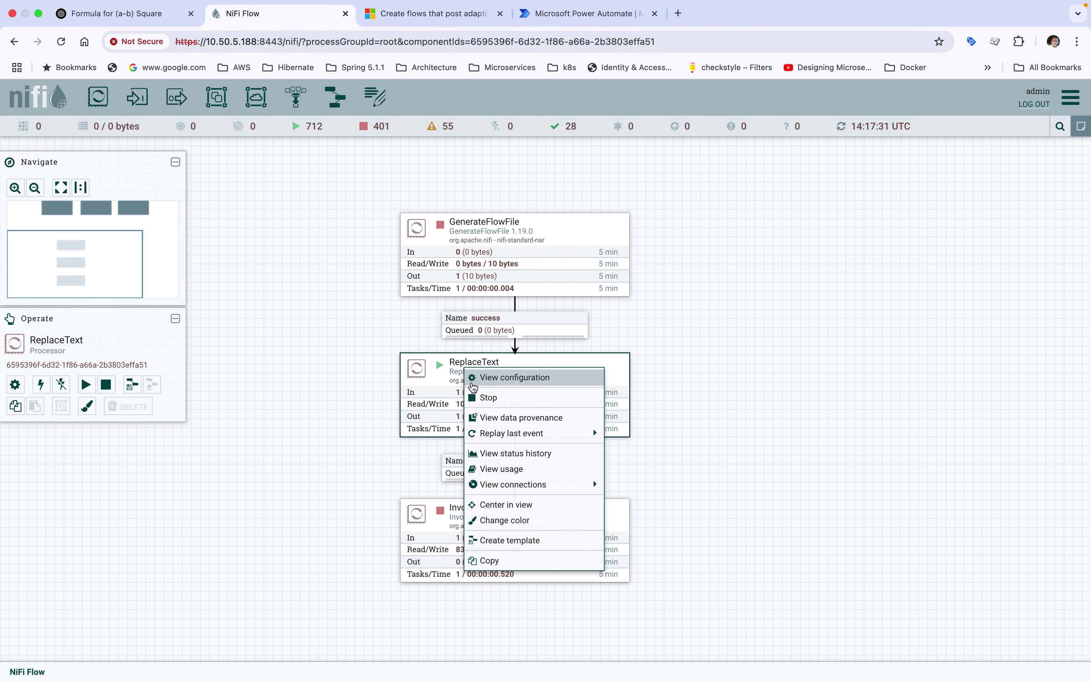
left_click(475, 397)
double_click(471, 375)
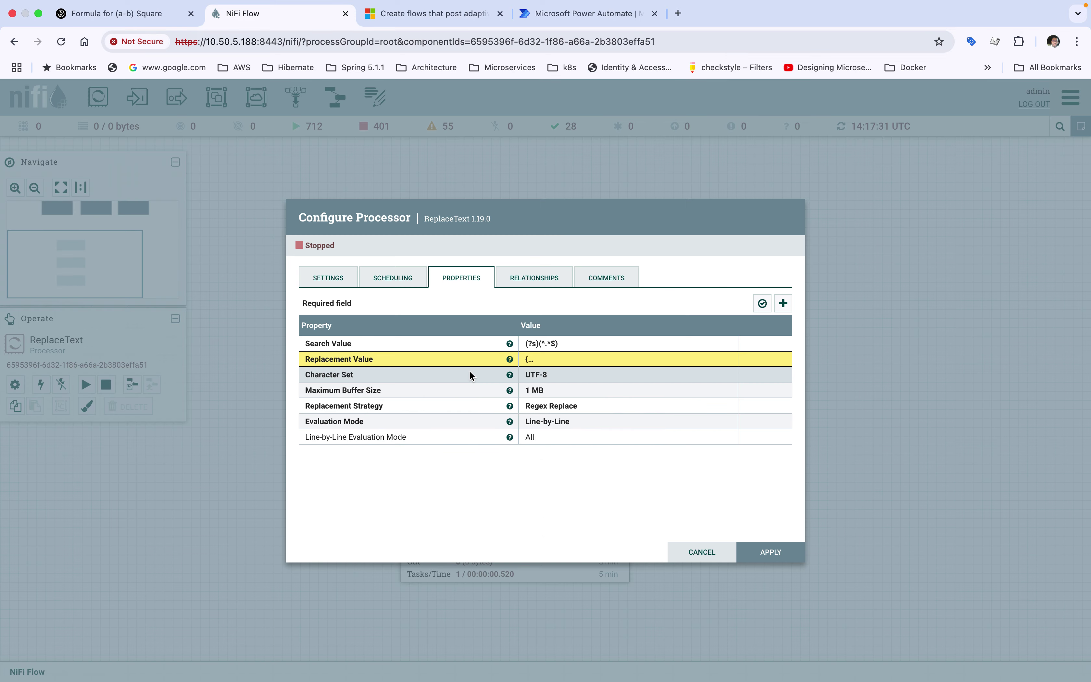
Change "Accent" to "red" in the Replacement Value JSON and apply
left_click(531, 359)
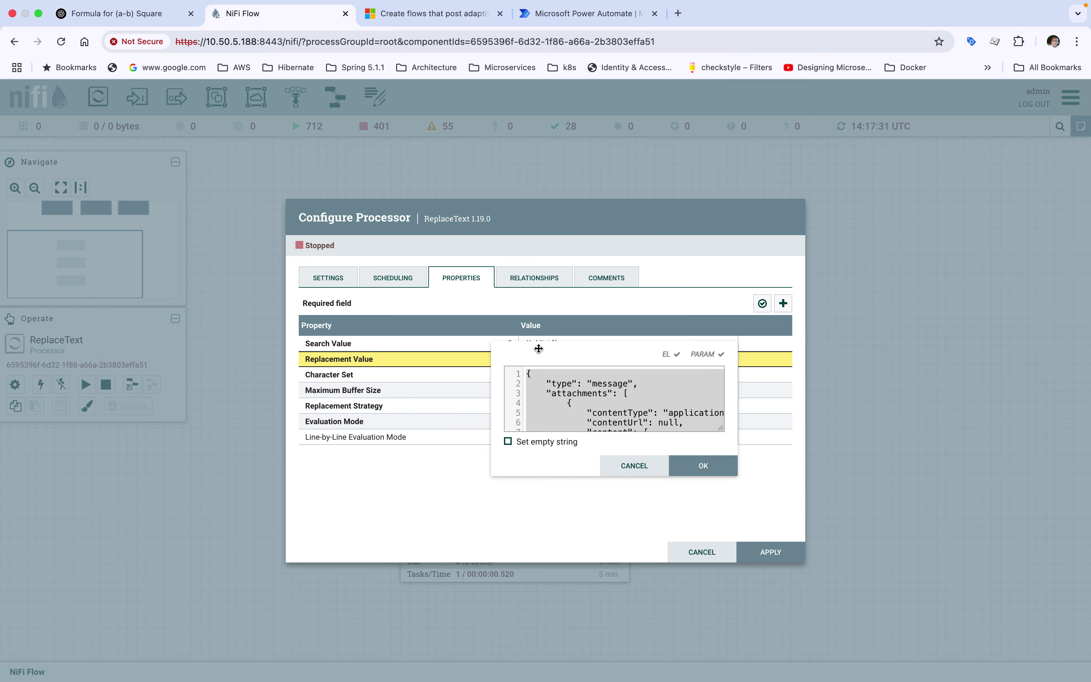
left_click_drag(538, 349, 390, 217)
left_click_drag(574, 295, 1005, 556)
left_click(588, 428)
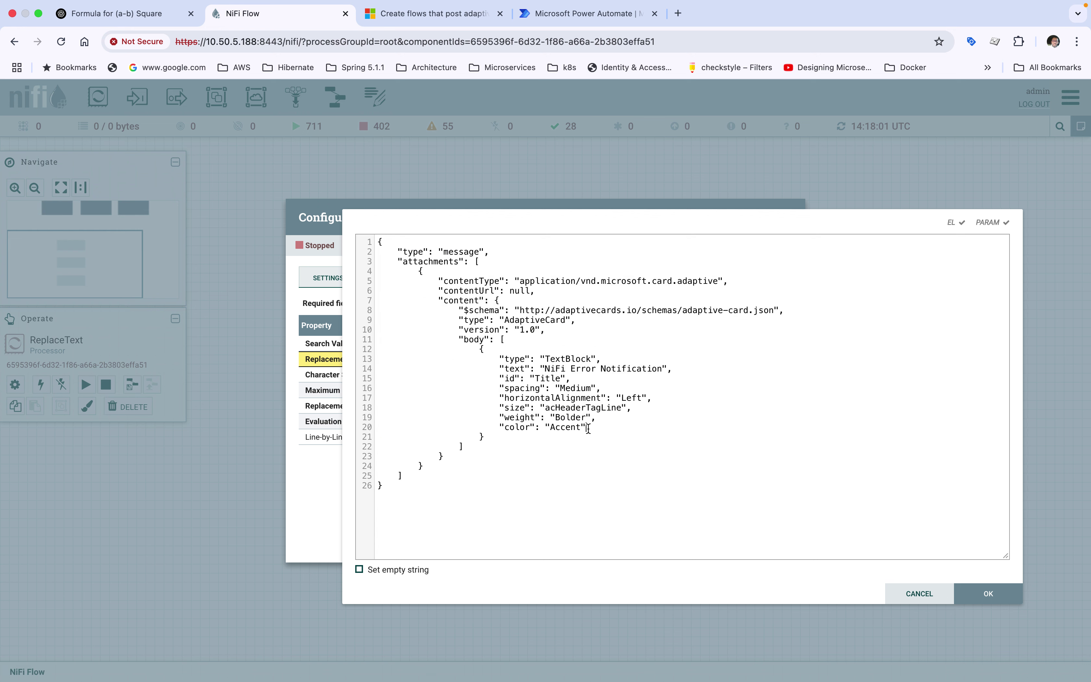
double_click(572, 429)
type("red")
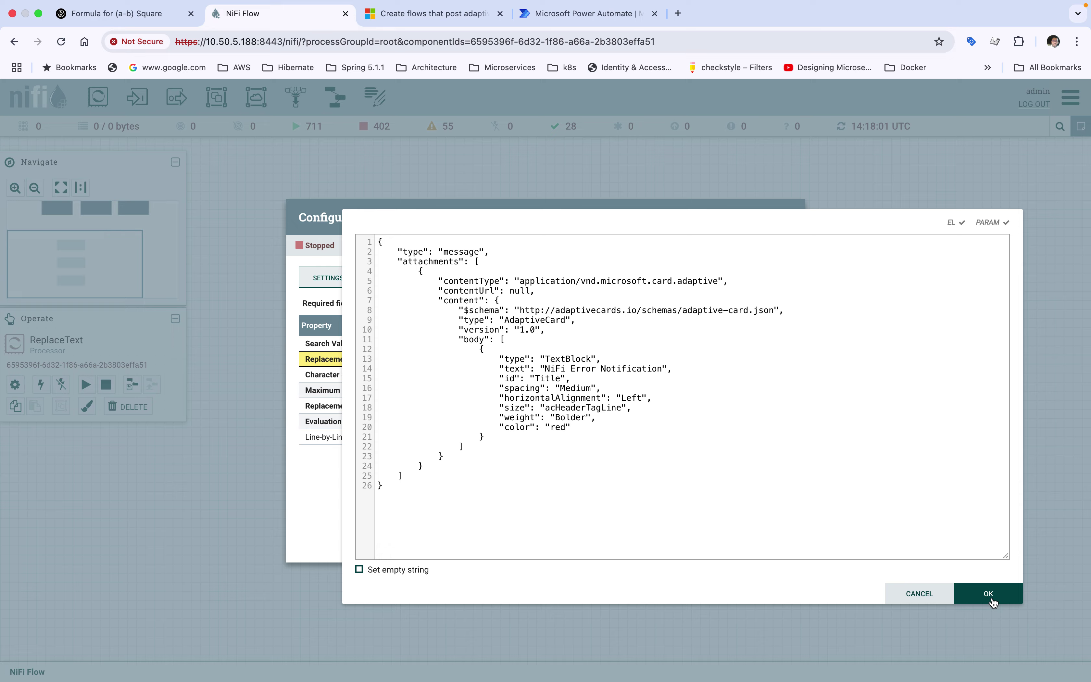
left_click(992, 600)
left_click(768, 557)
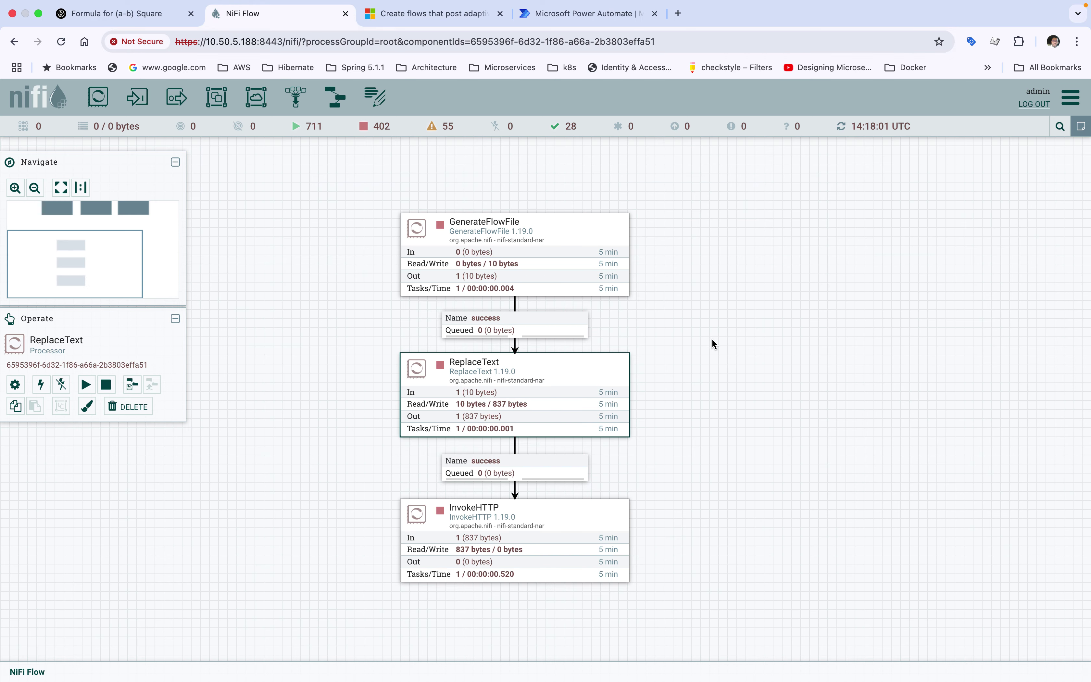
Run GenerateFlowFile once to emit a new flowfile, then stop it
right_click(713, 321)
left_click(720, 337)
right_click(552, 256)
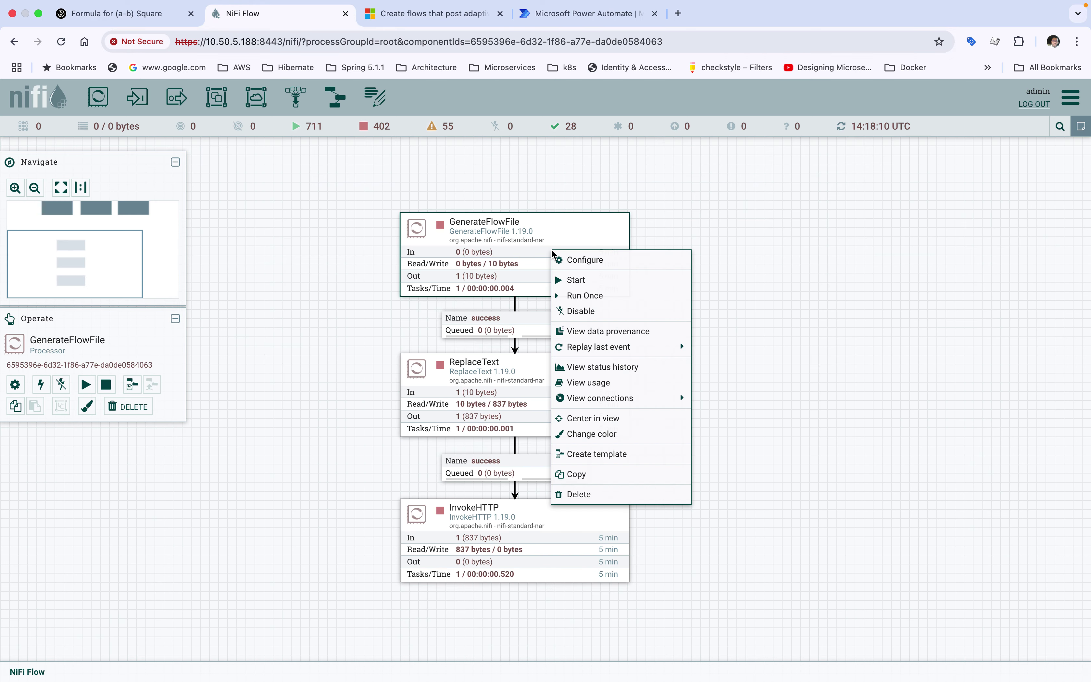
left_click(567, 279)
right_click(697, 212)
left_click(702, 219)
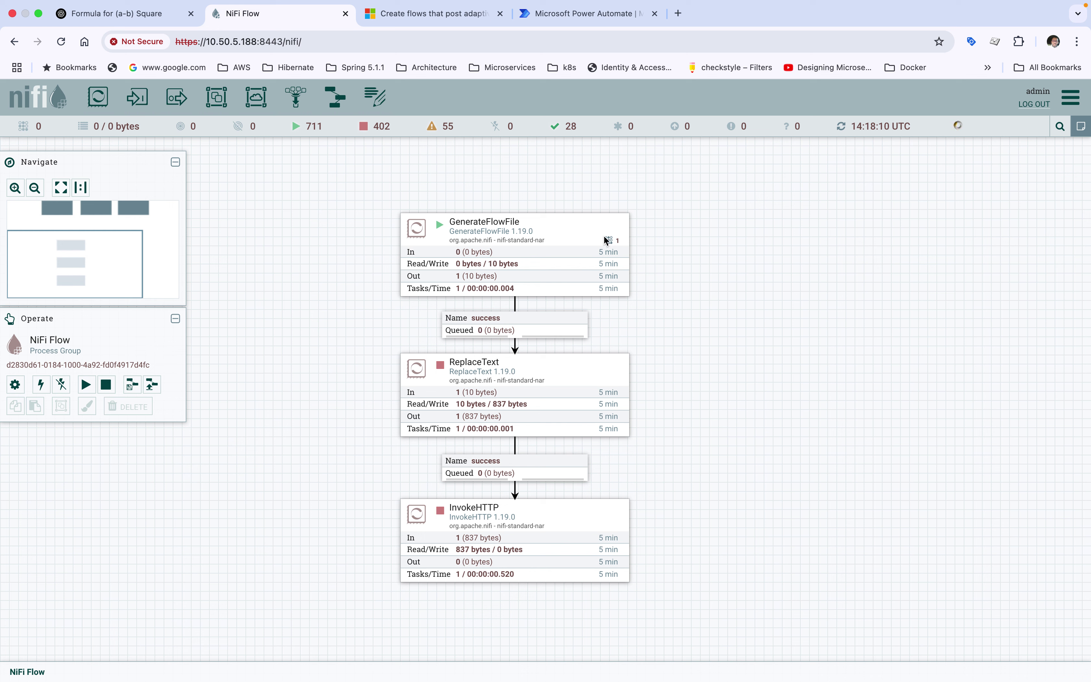
left_click(518, 259)
right_click(586, 263)
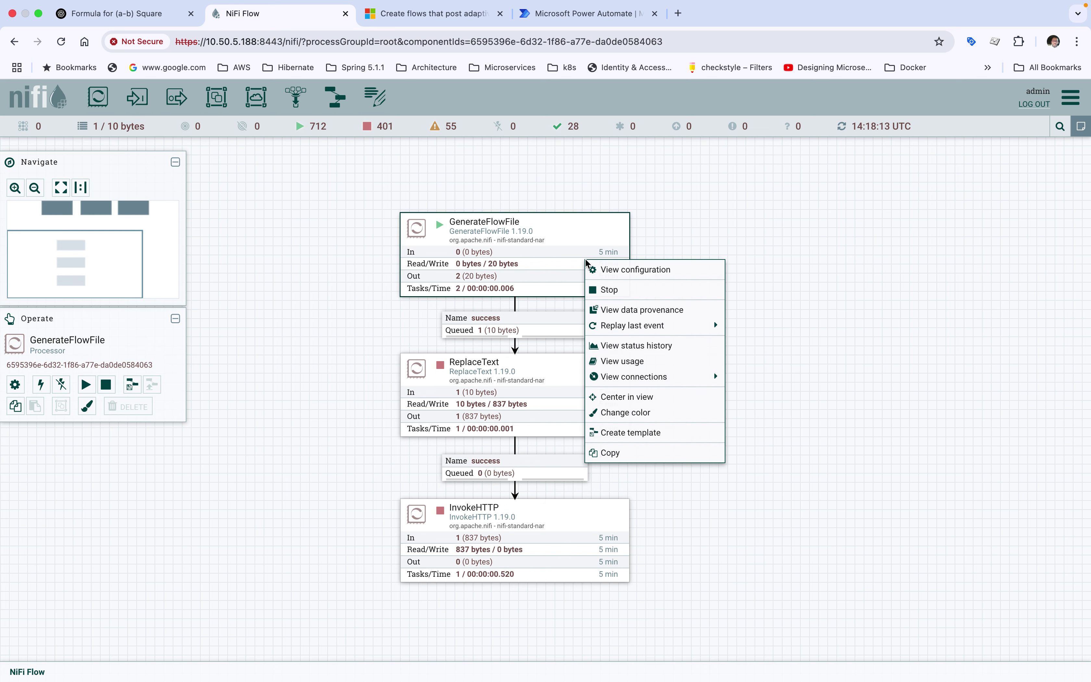
left_click(609, 290)
Start ReplaceText and InvokeHTTP, refresh, and bring Microsoft Teams forward
left_click(514, 395)
right_click(525, 382)
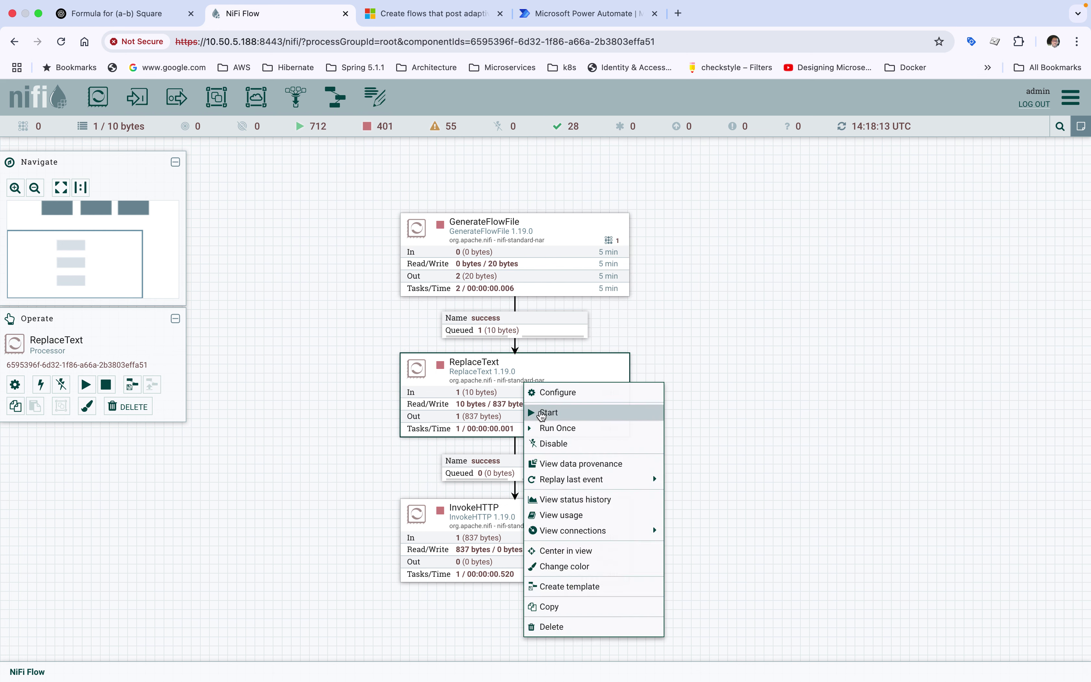
left_click(544, 412)
left_click(516, 536)
right_click(518, 537)
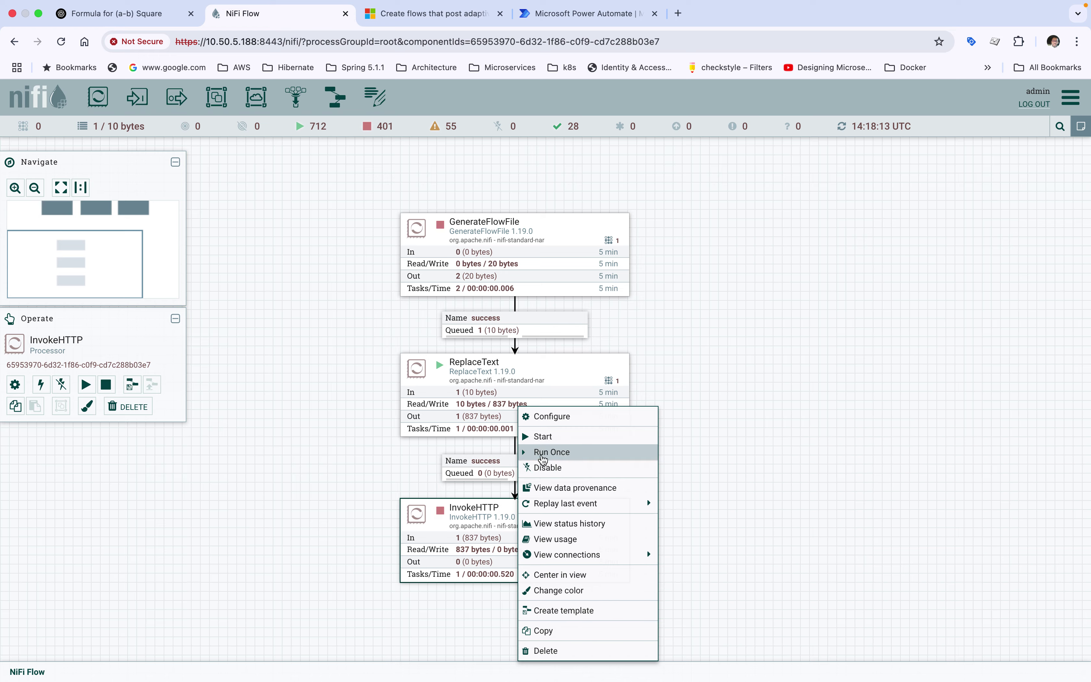
left_click(543, 436)
right_click(757, 319)
left_click(757, 319)
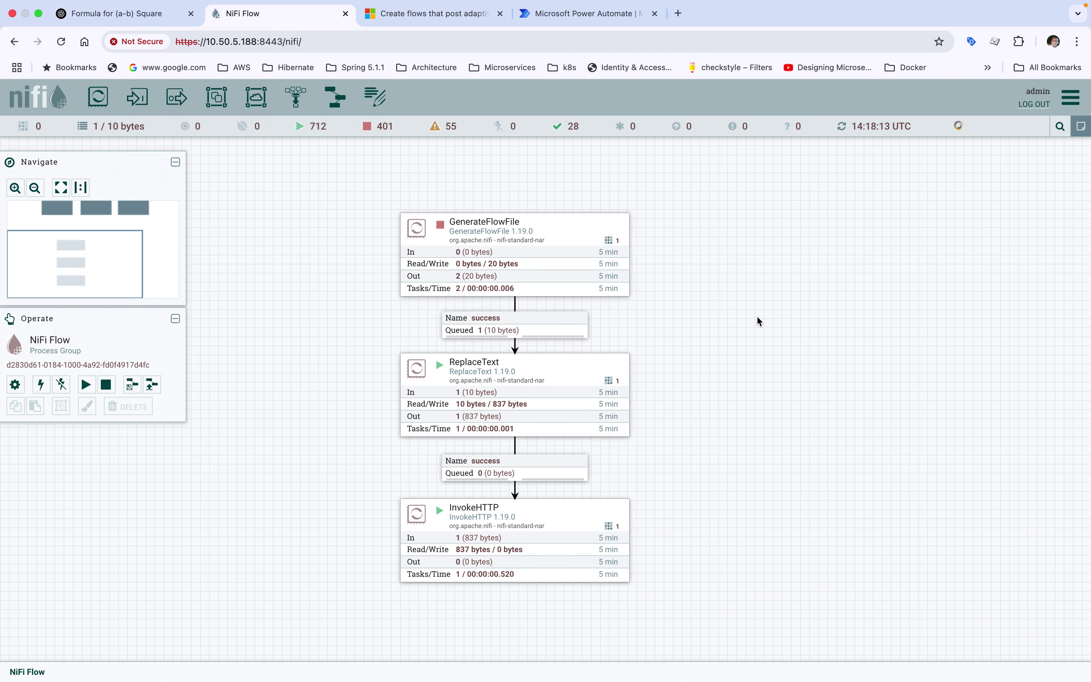
key("ctrl+Up")
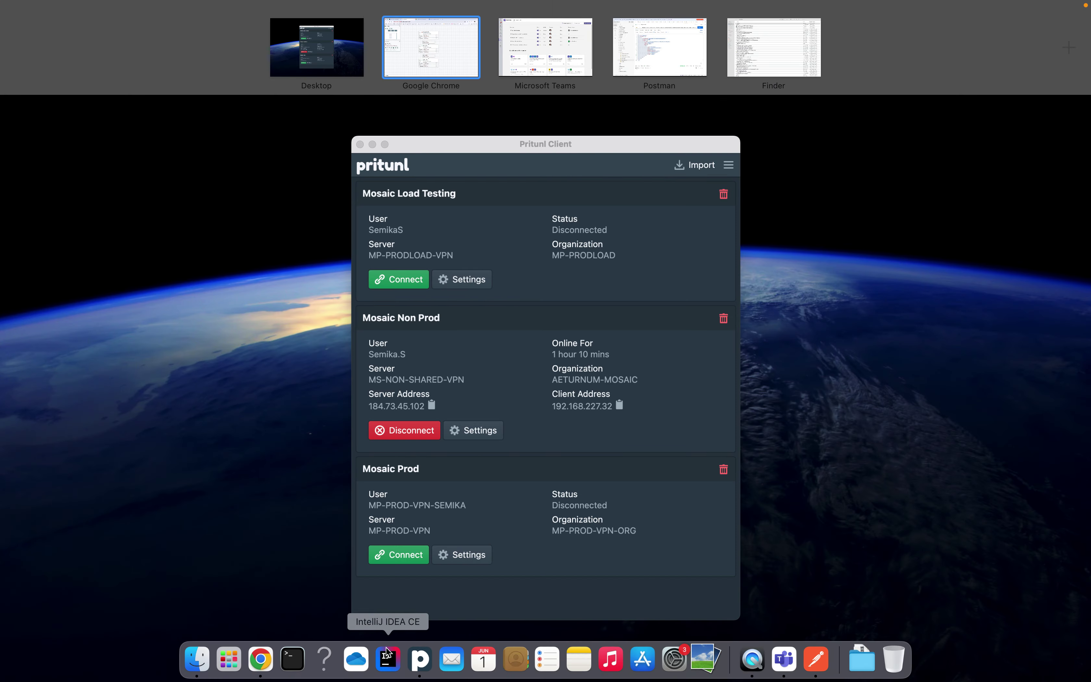
left_click(785, 657)
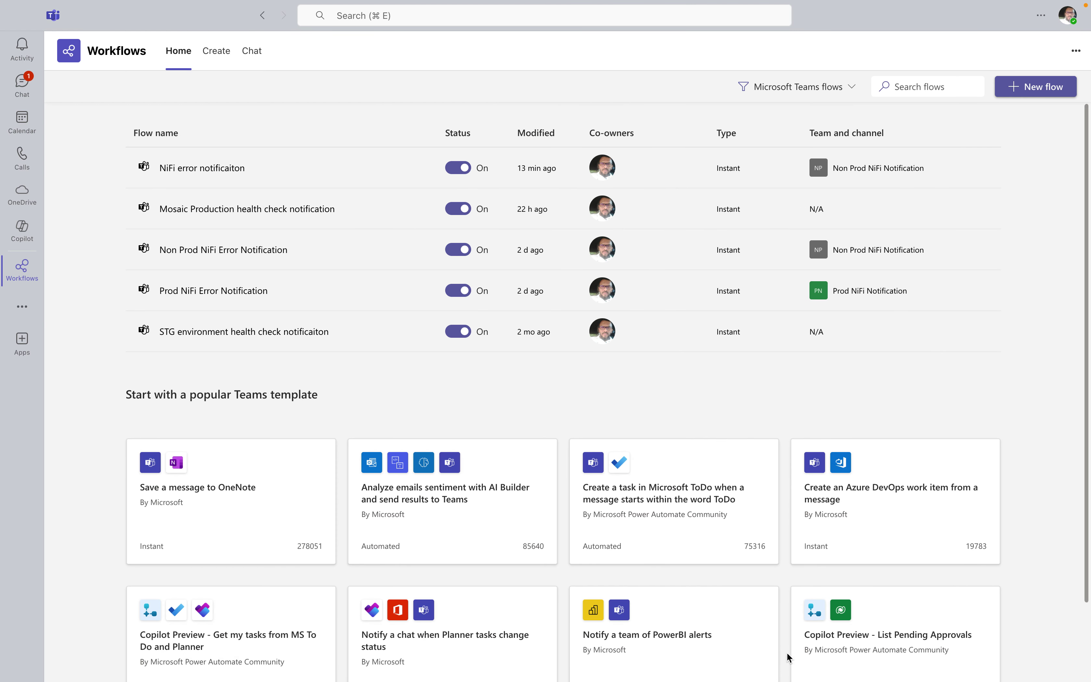
Check the Non Prod NiFi Notification Teams channel for the new 19:48 NiFi Error Notification card
left_click(22, 83)
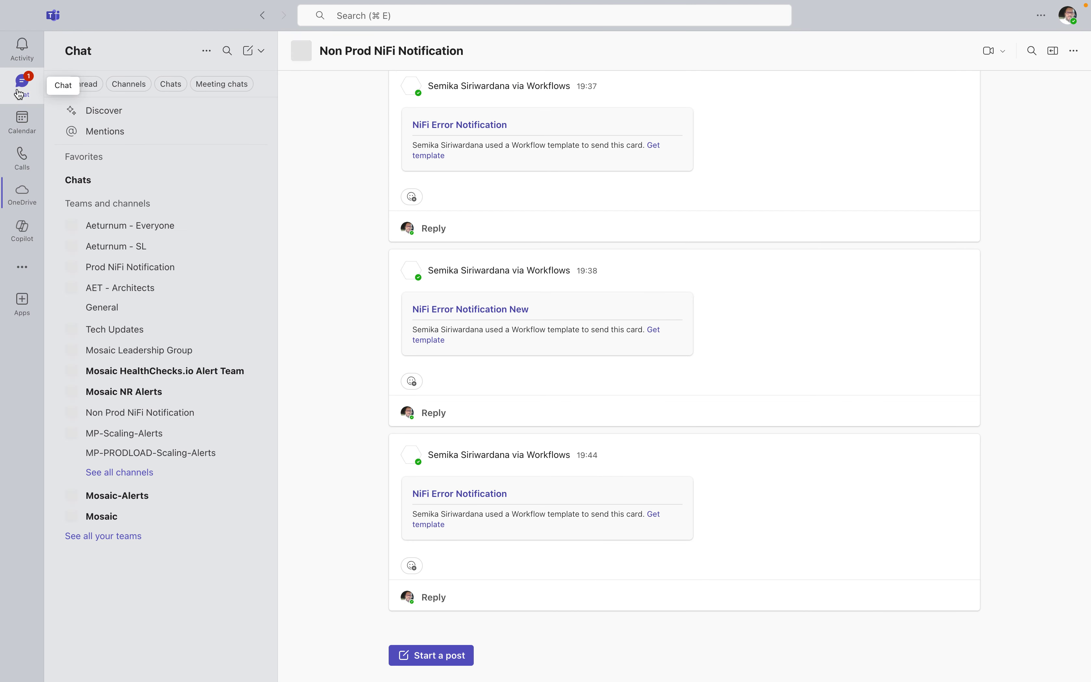
left_click(113, 412)
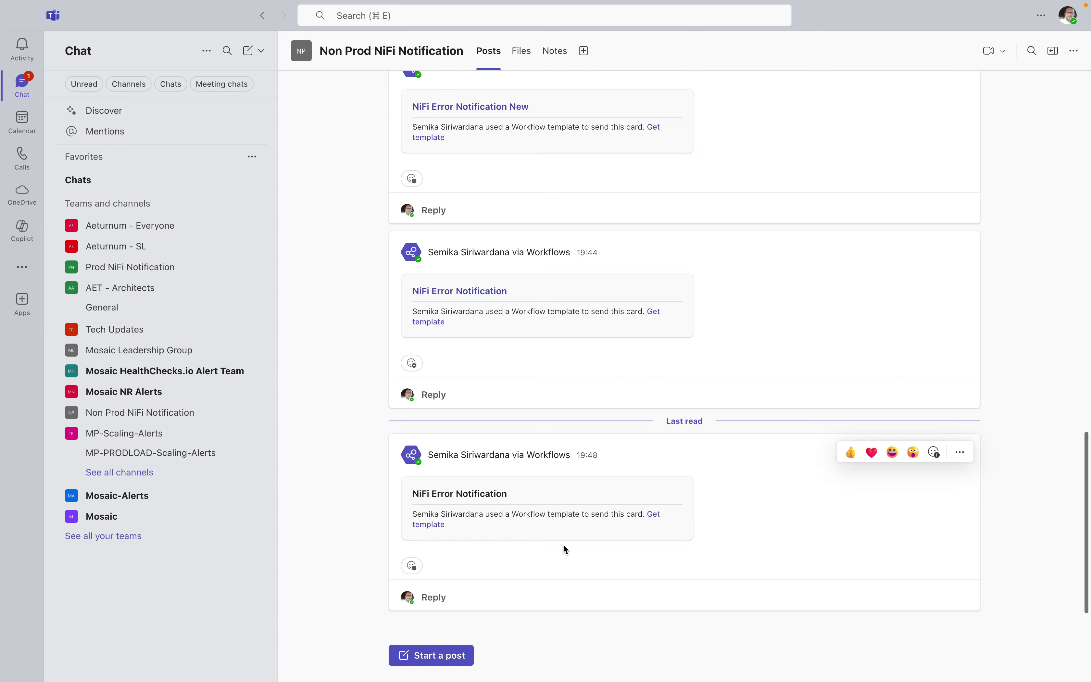
key("ctrl+Up")
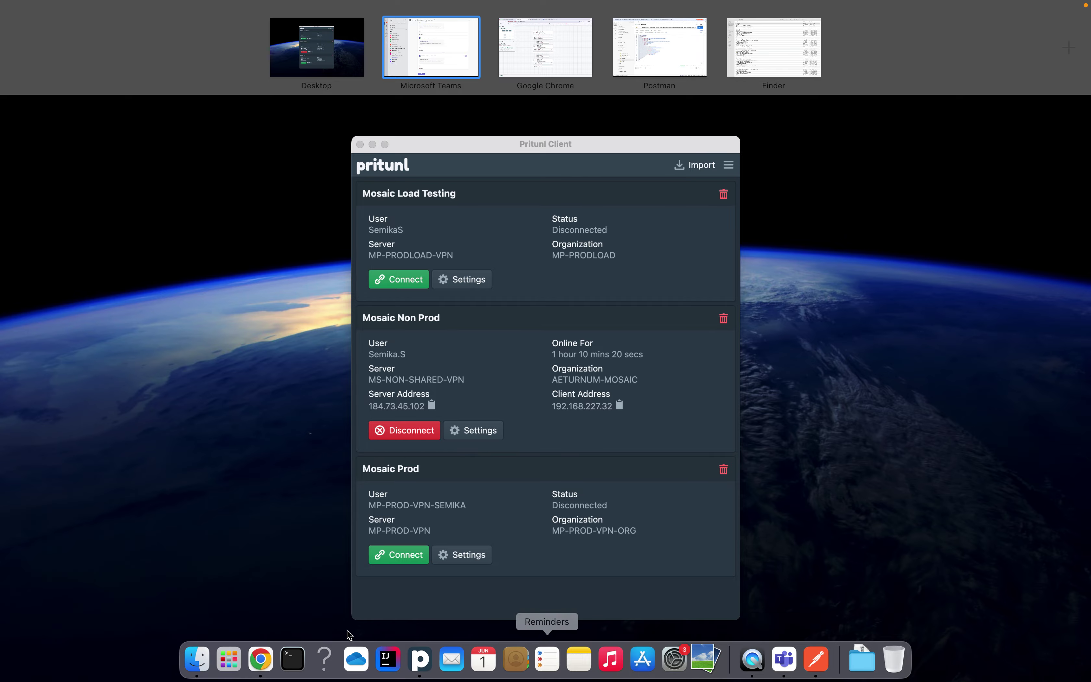
left_click(261, 660)
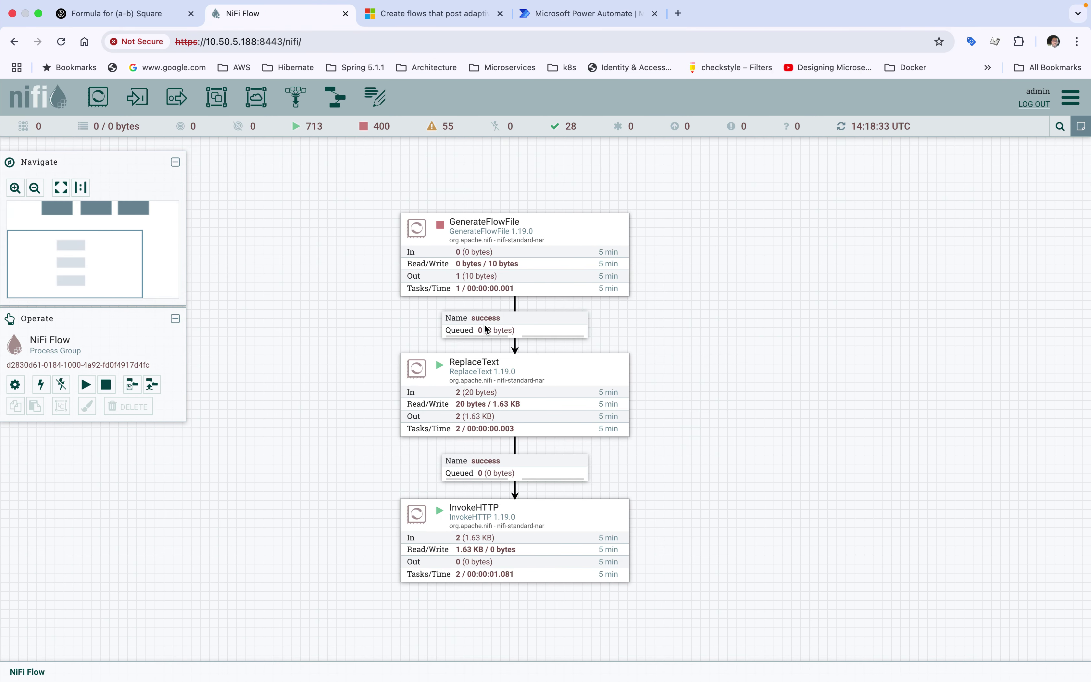
left_click(463, 381)
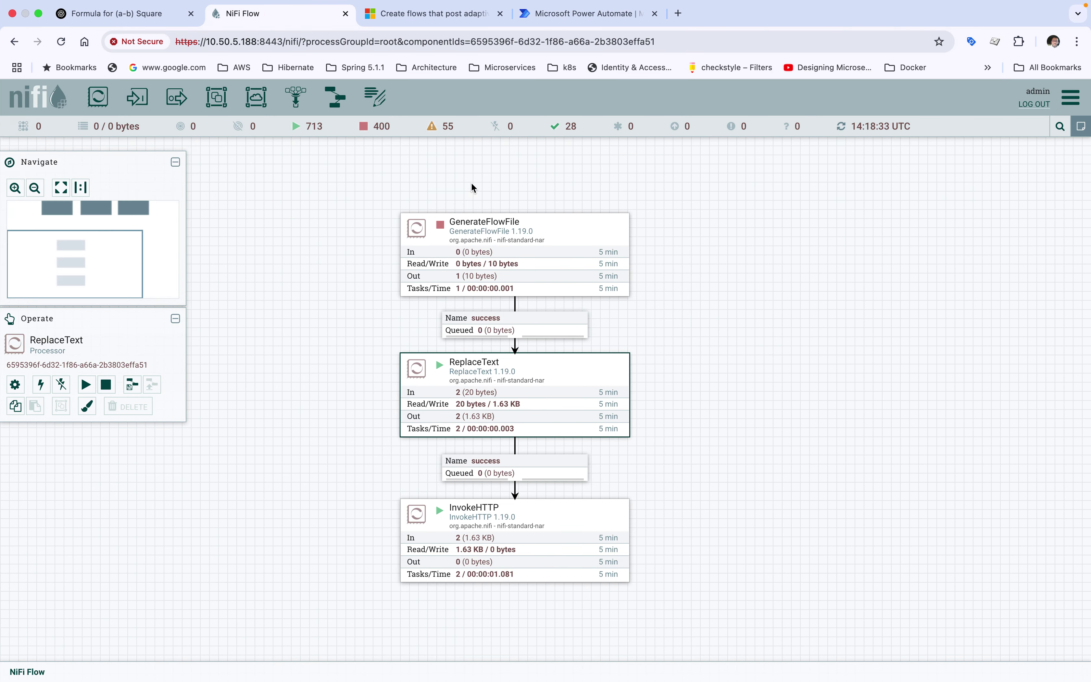
left_click(379, 19)
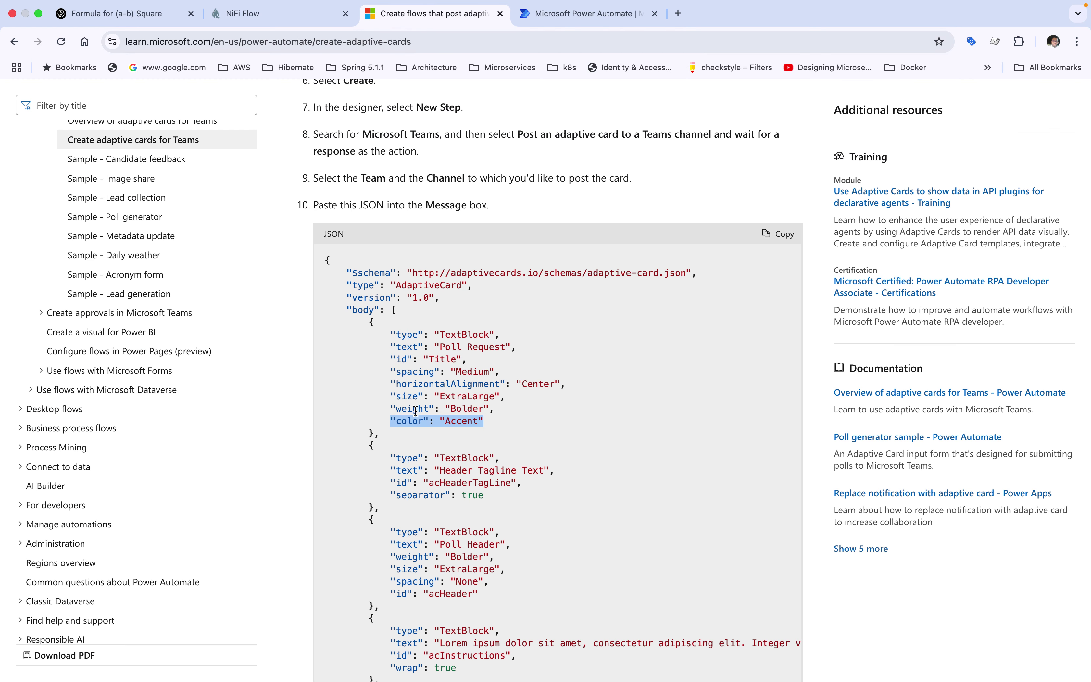
left_click(451, 425)
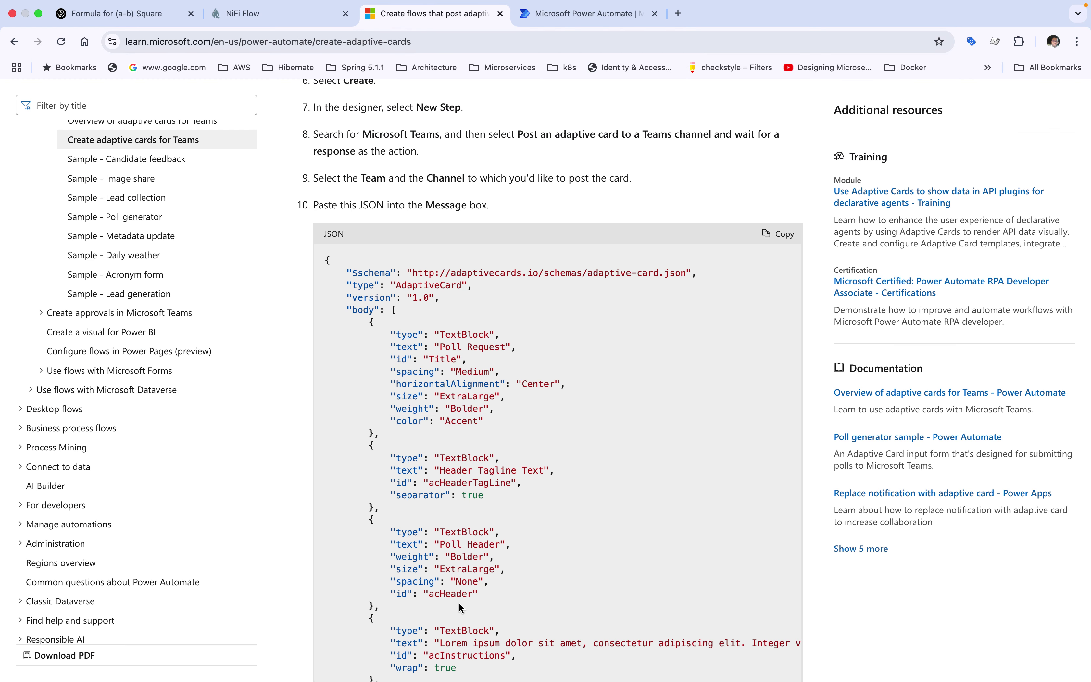
scroll(450, 591, "down", 10)
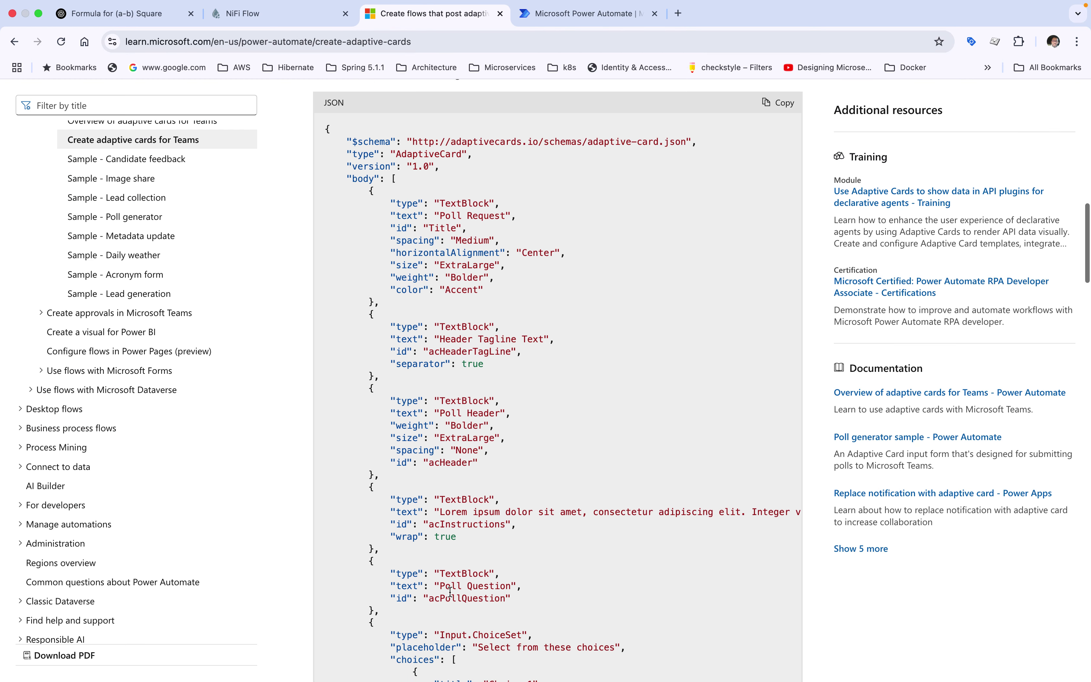
scroll(452, 596, "down", 10)
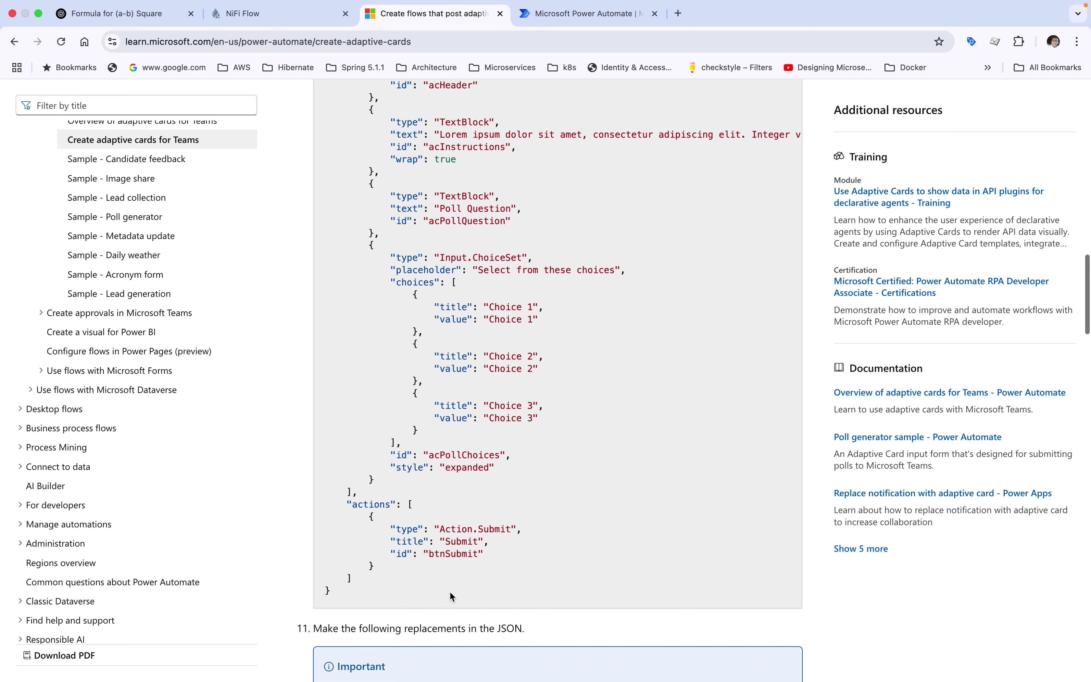
left_click(558, 14)
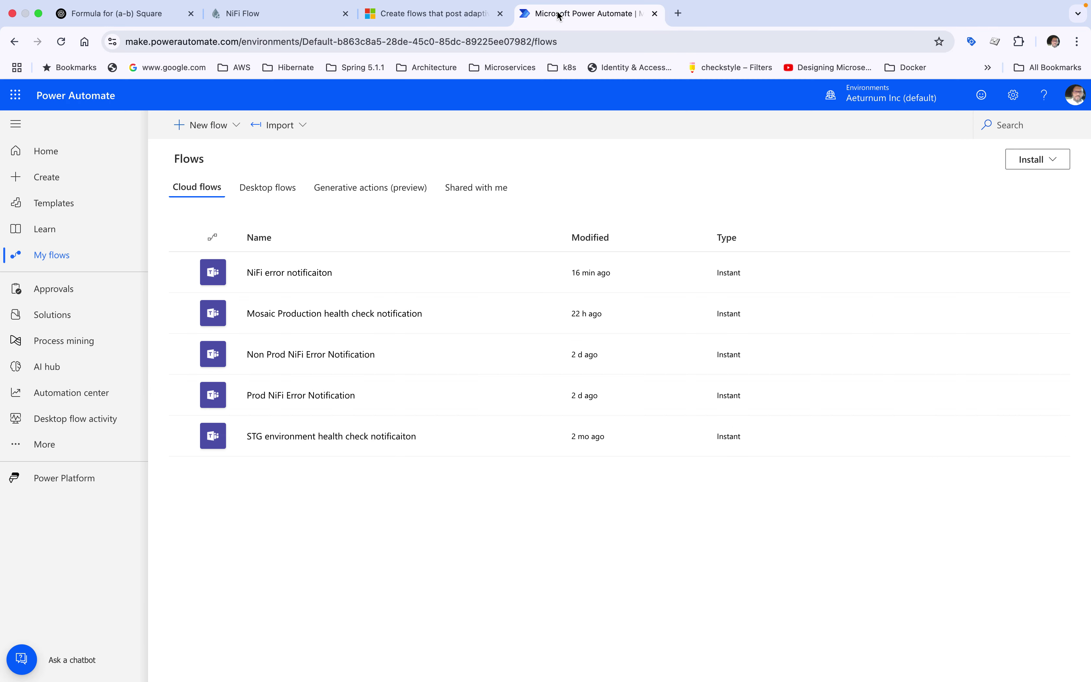
left_click(261, 14)
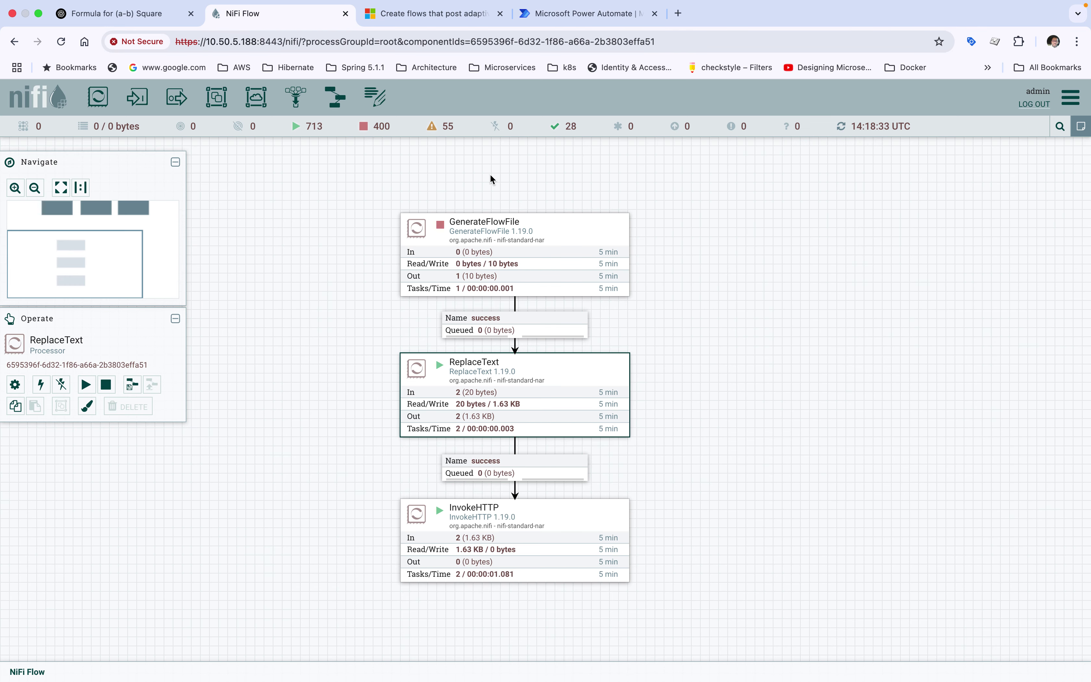
left_click(761, 295)
right_click(761, 295)
left_click(771, 305)
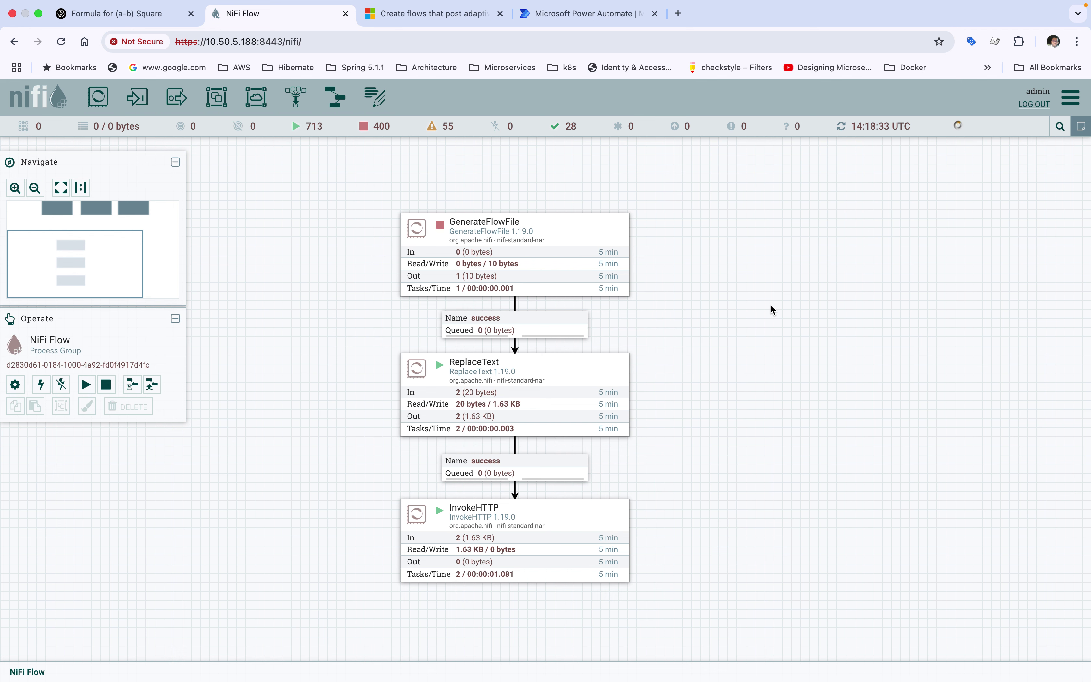